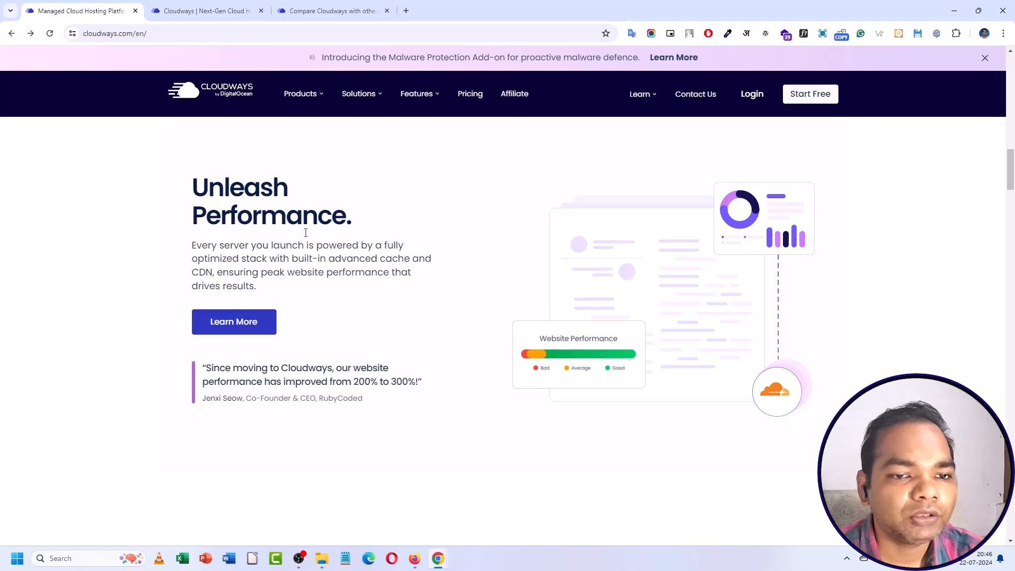
- Look through the Cloudways homepage, from the managed hosting introduction to its performance and flexibility sections
scroll(310, 248, down, 3)
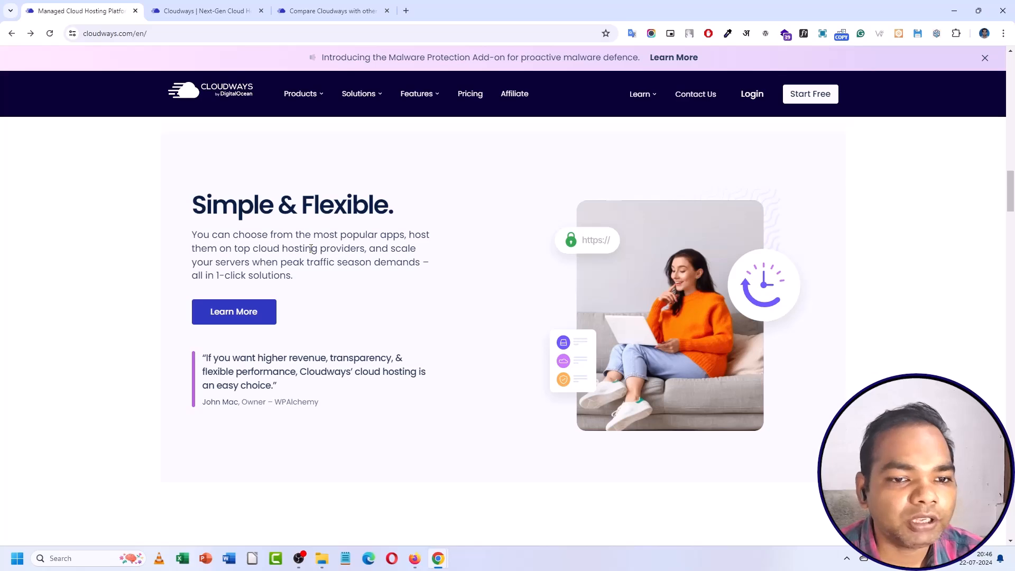
key(Home)
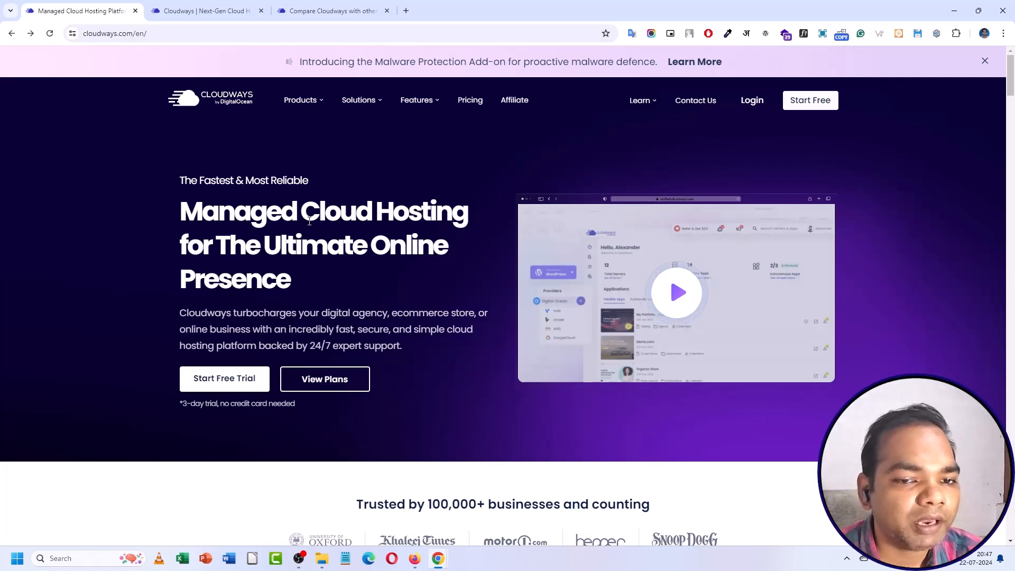
scroll(315, 283, down, 10)
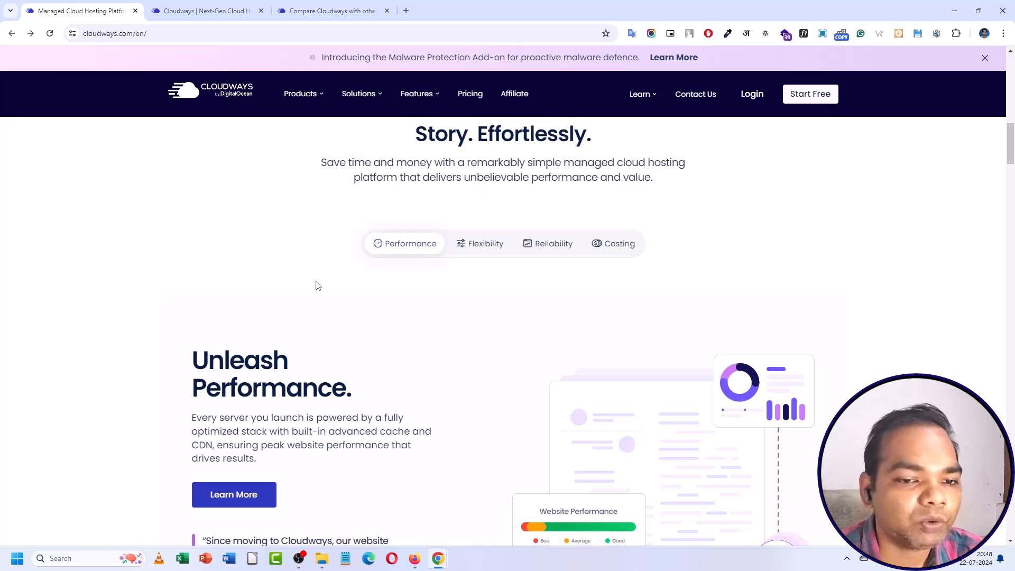
scroll(318, 285, down, 3)
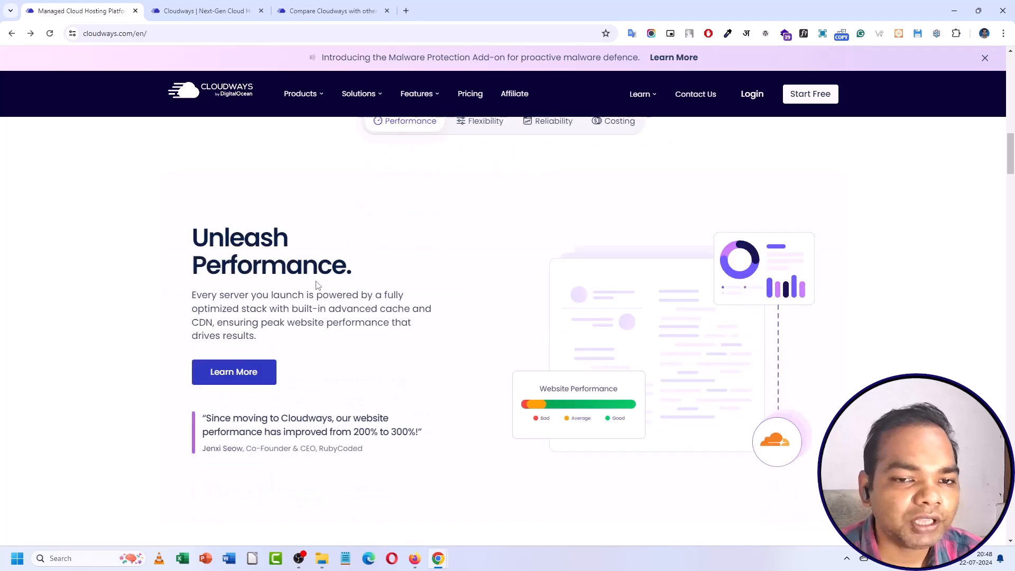
scroll(318, 286, down, 2)
scroll(317, 286, up, 4)
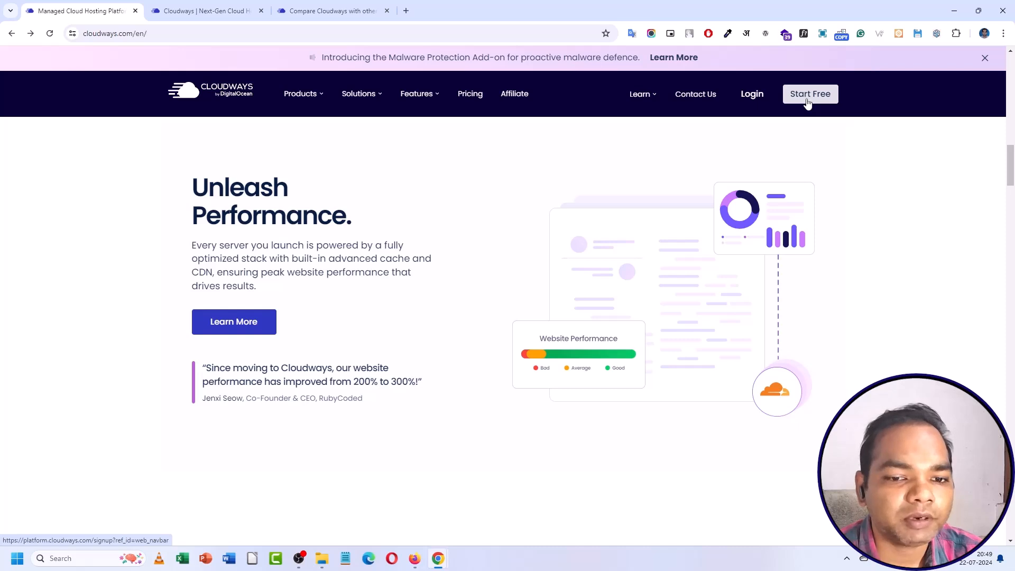
- Switch to the incognito browser window that holds the Cloudways free sign-up form
right_click(808, 103)
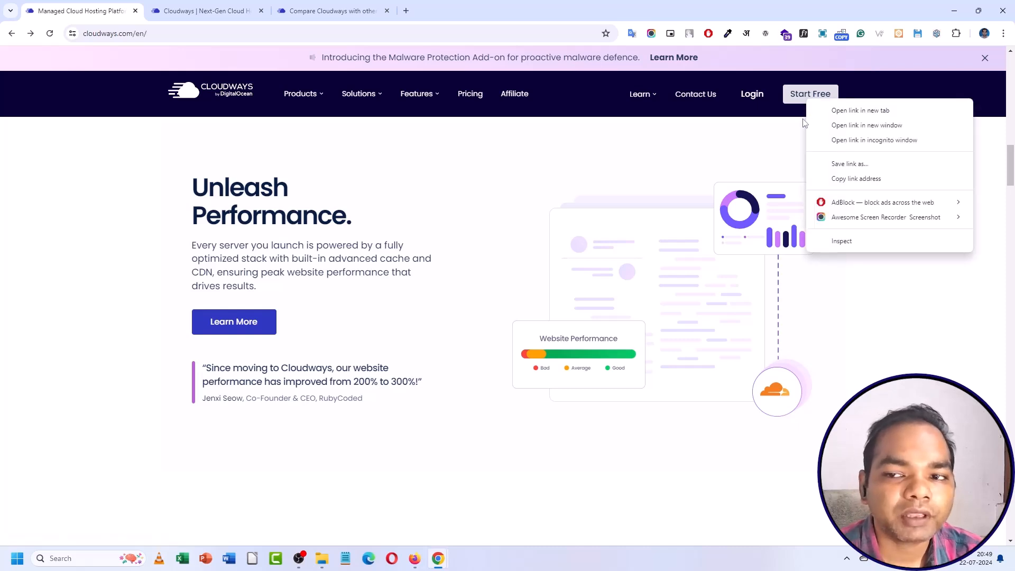
click(492, 259)
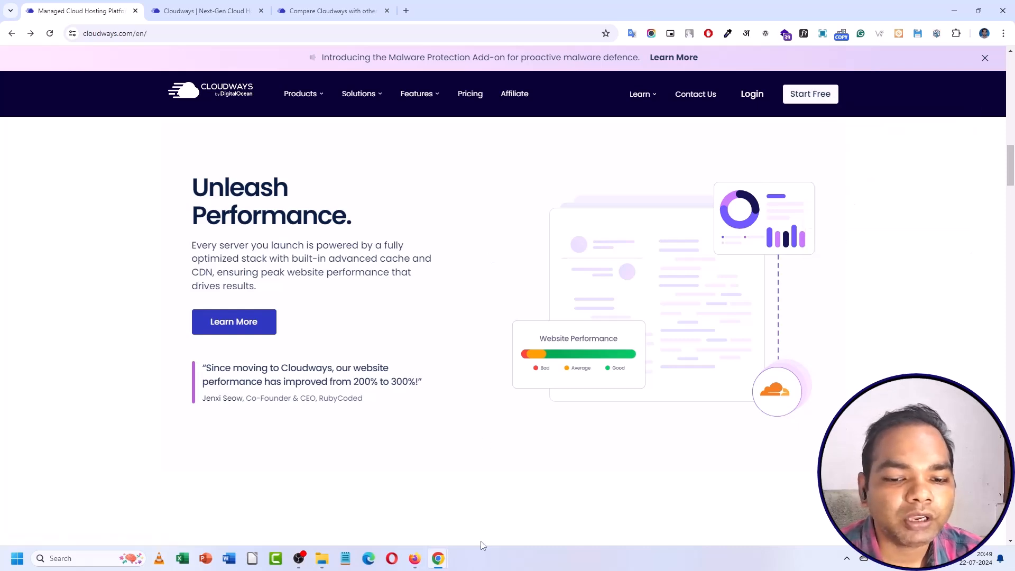
mouse_move(440, 560)
click(496, 509)
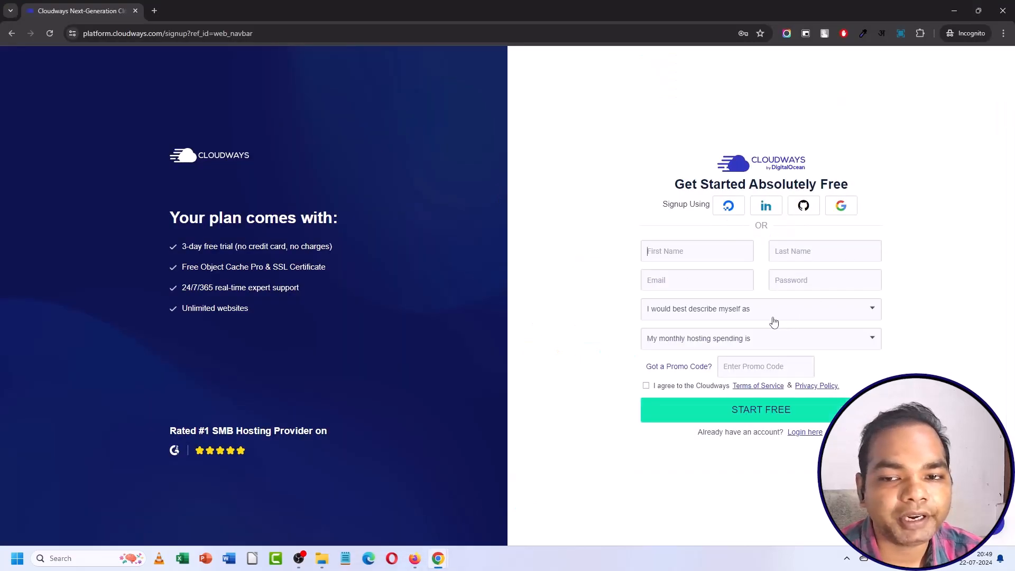
- Enter the promo code ARUNYT in the sign-up form and agree to the Terms of Service and Privacy Policy
click(736, 369)
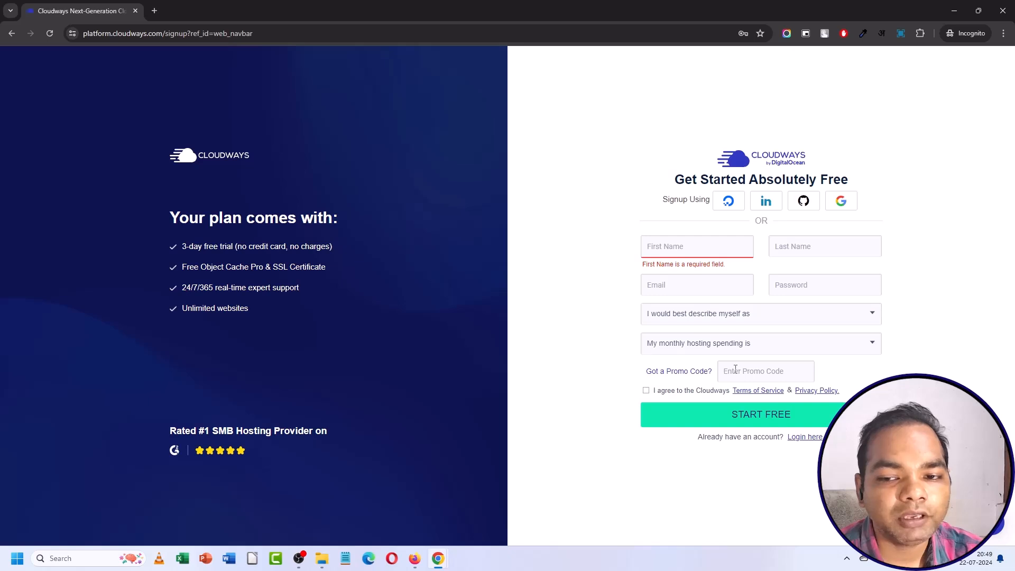
right_click(735, 370)
click(773, 228)
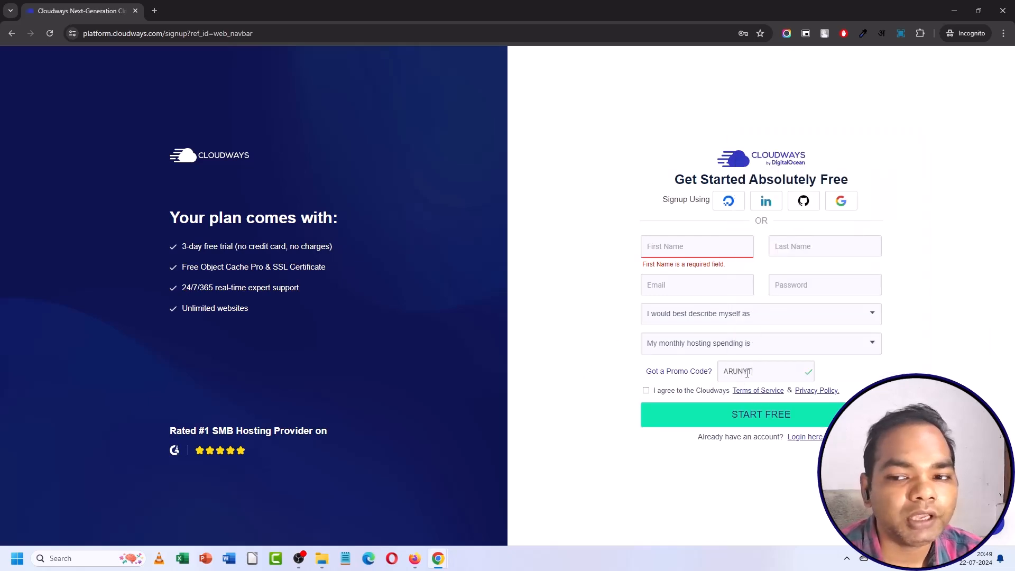
drag(759, 370, 711, 371)
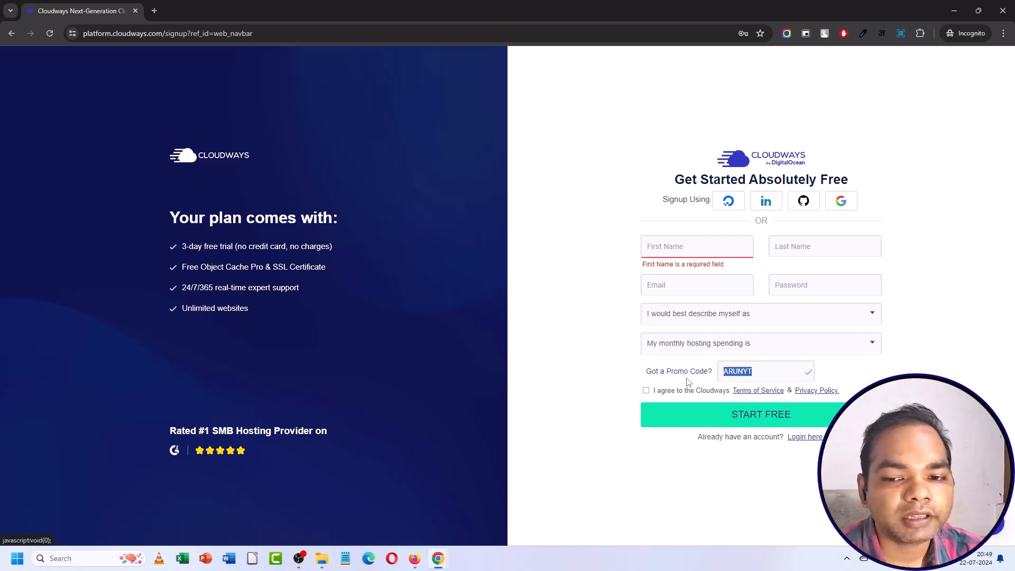
click(646, 391)
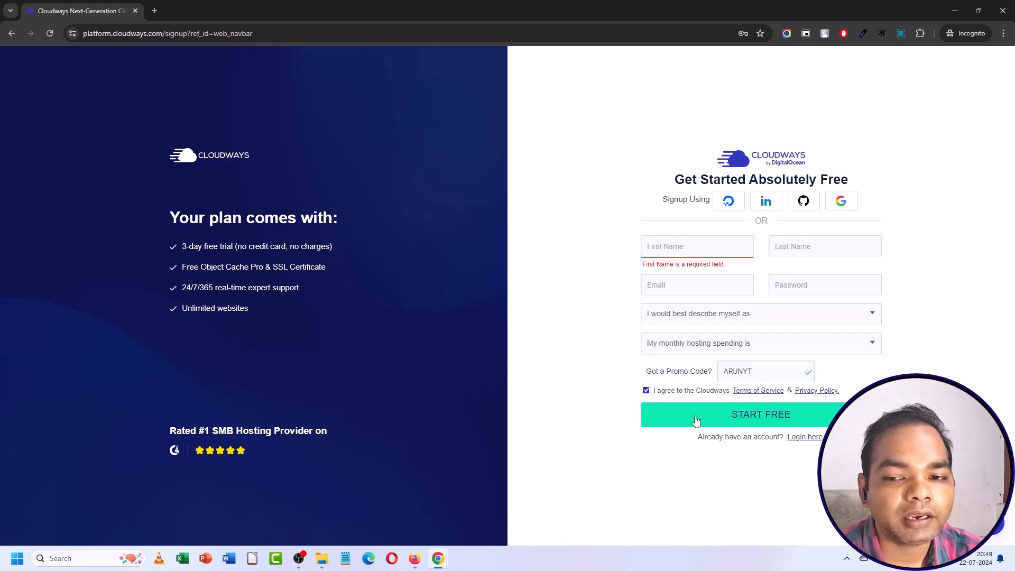
- Return to the logged-in Cloudways account and look over the dashboard's servers, apps and add-ons, glancing at the alternatives comparison page
click(952, 12)
click(221, 7)
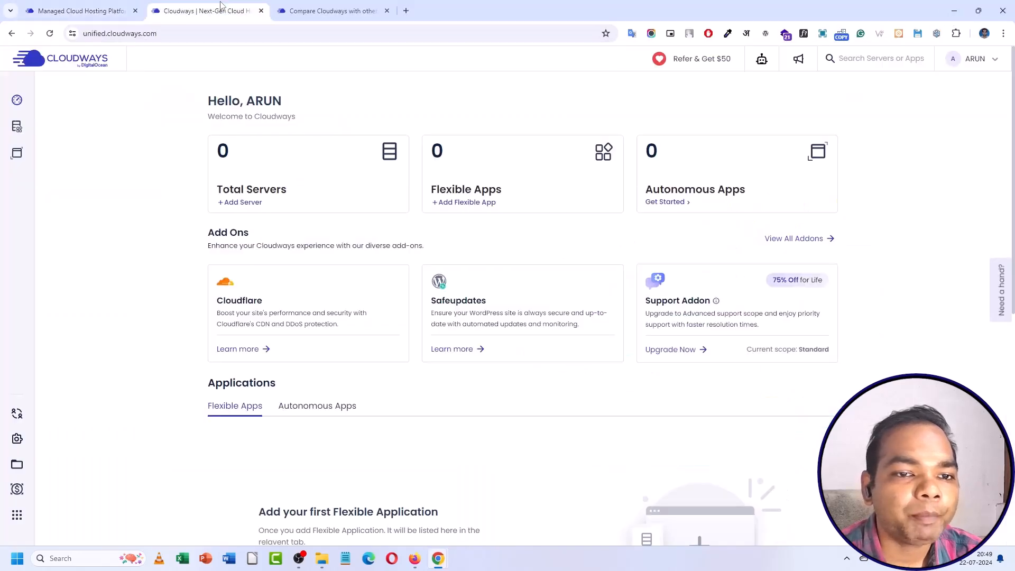
mouse_move(14, 101)
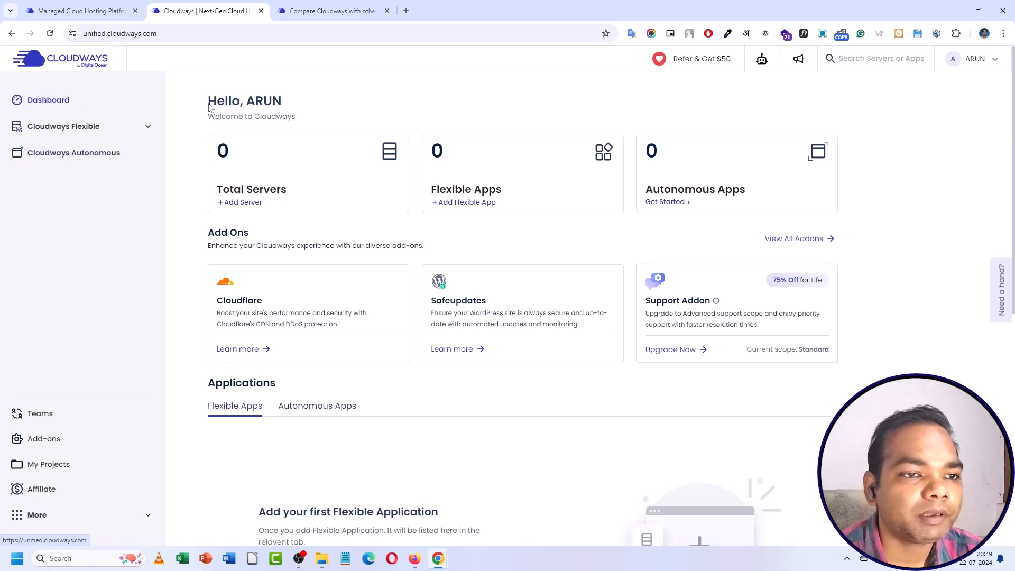
scroll(475, 270, down, 5)
scroll(423, 301, up, 5)
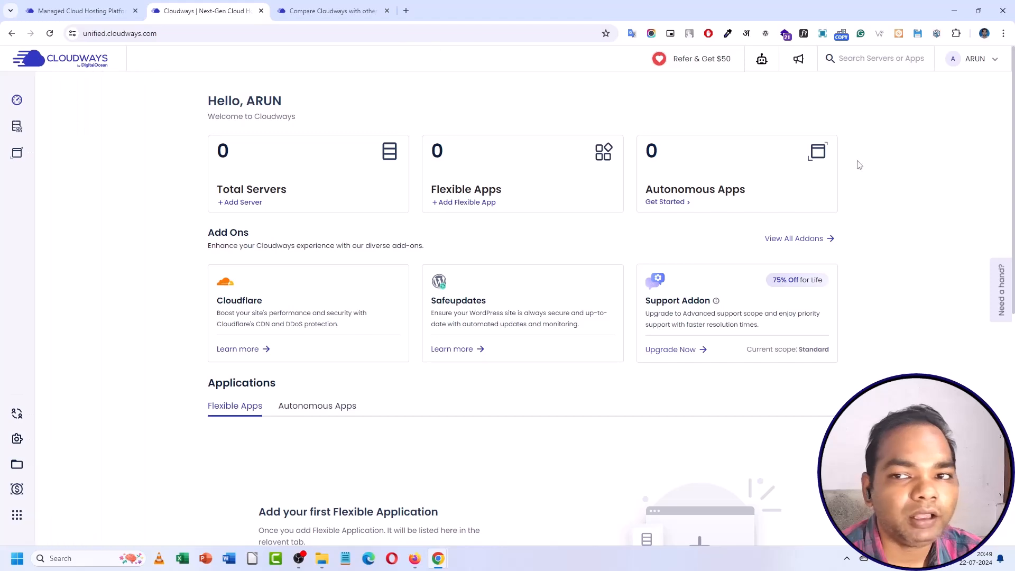
scroll(444, 233, down, 1)
click(347, 4)
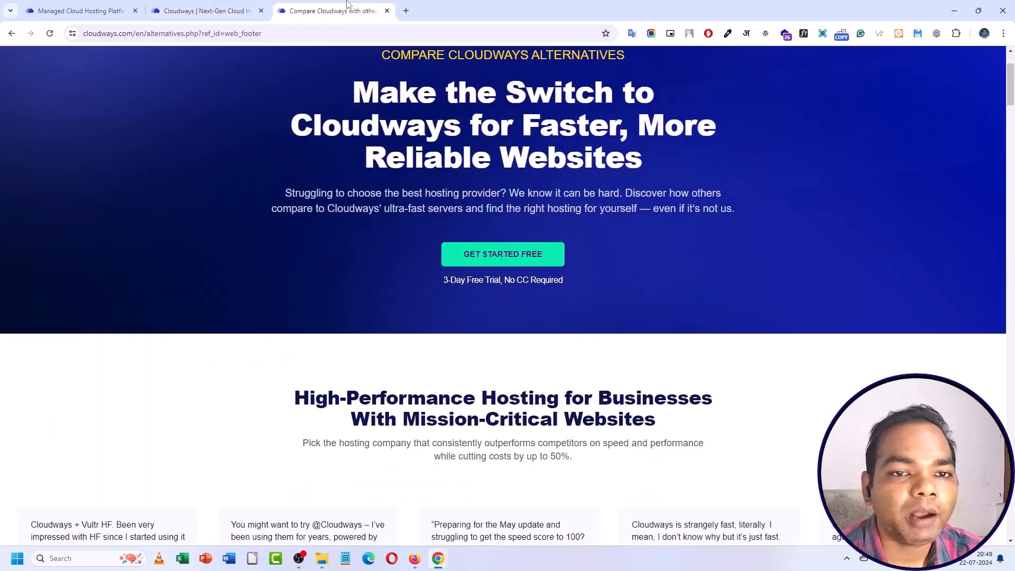
click(206, 11)
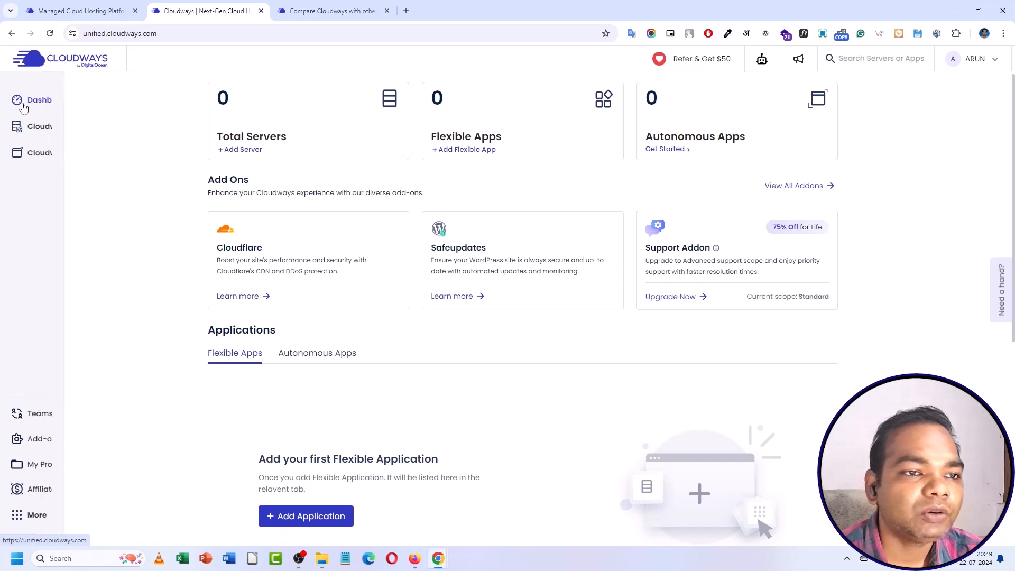
- View the form for adding a server and the My Servers page under Cloudways Flexible
click(241, 151)
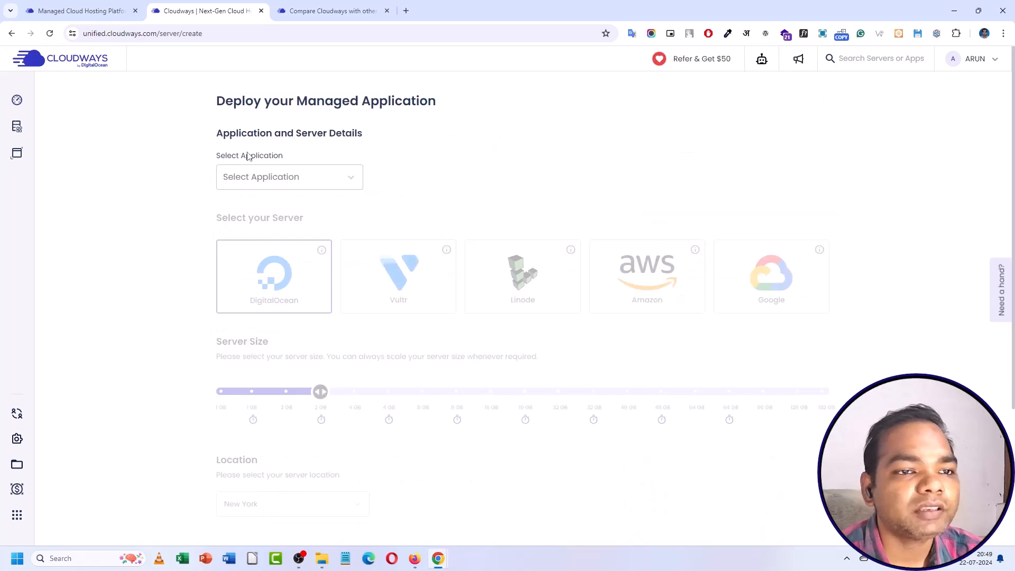
mouse_move(22, 136)
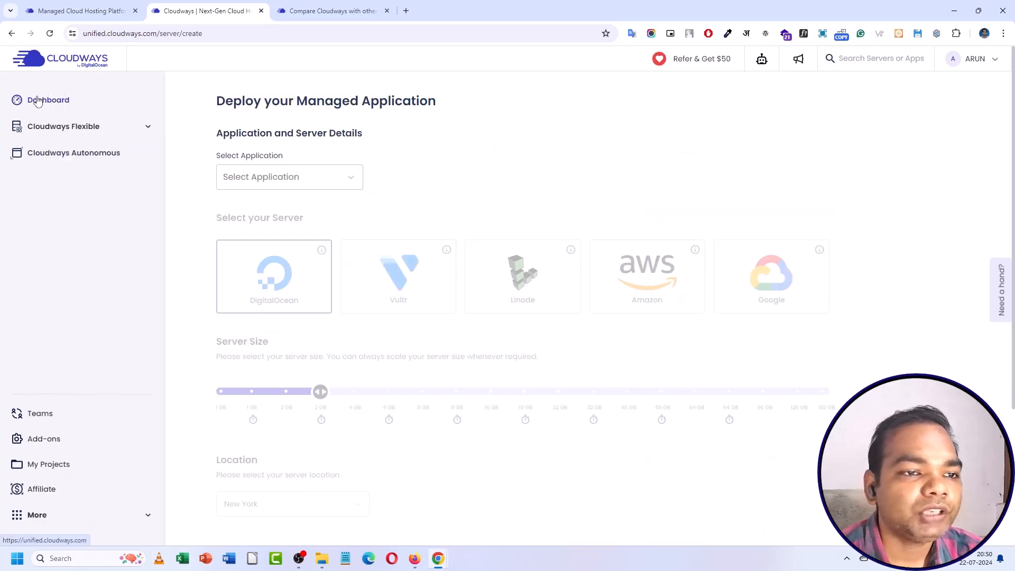
click(75, 135)
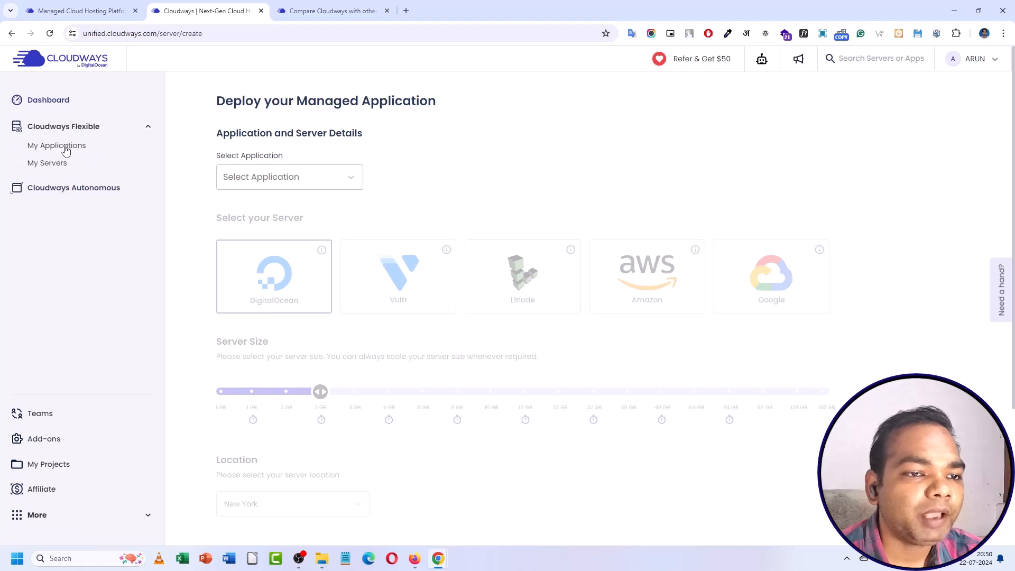
click(60, 169)
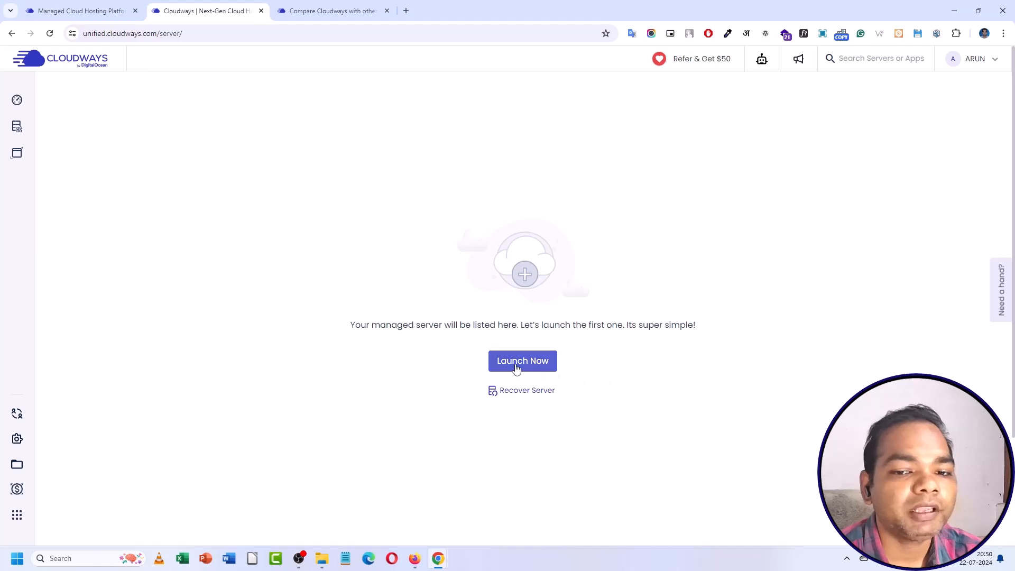
mouse_move(16, 168)
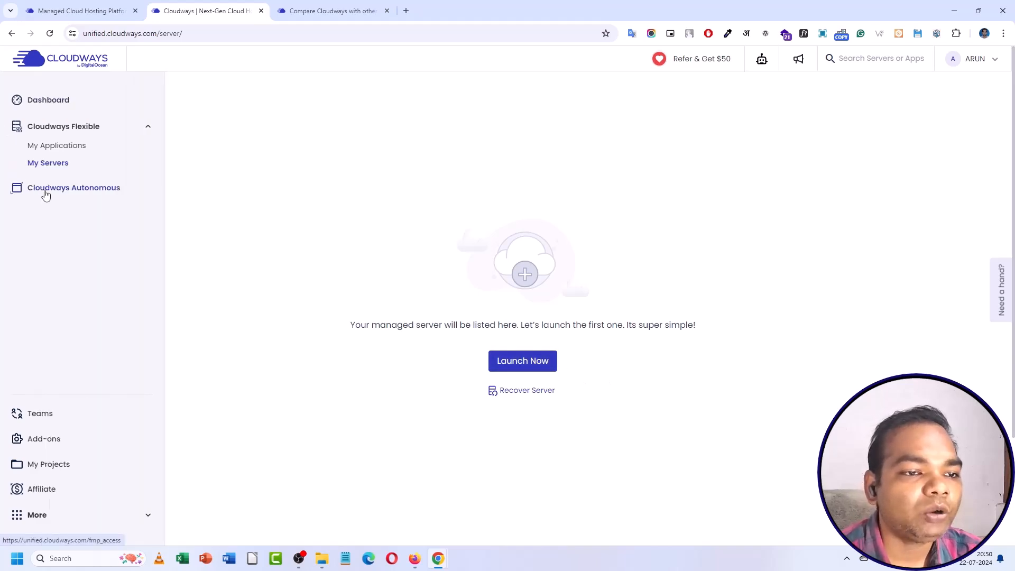
- Check the account option for returning to the classic interface and dismiss its confirmation without switching
click(979, 68)
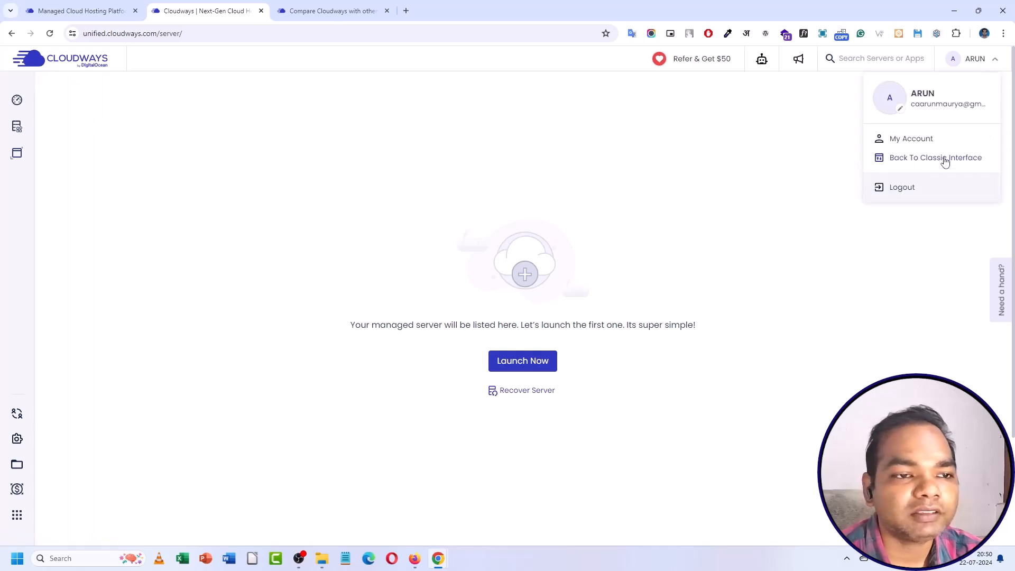
click(944, 160)
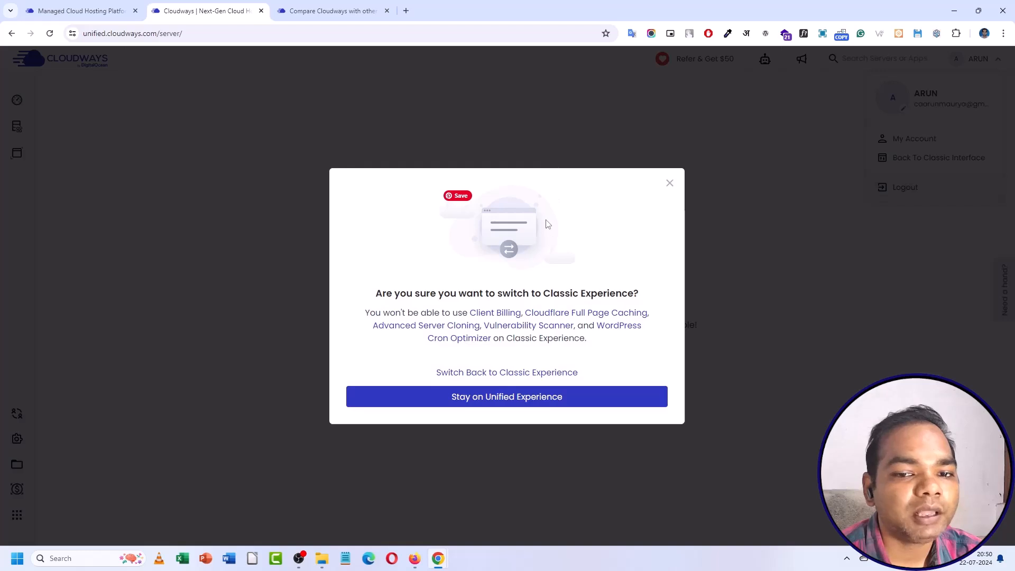
click(669, 183)
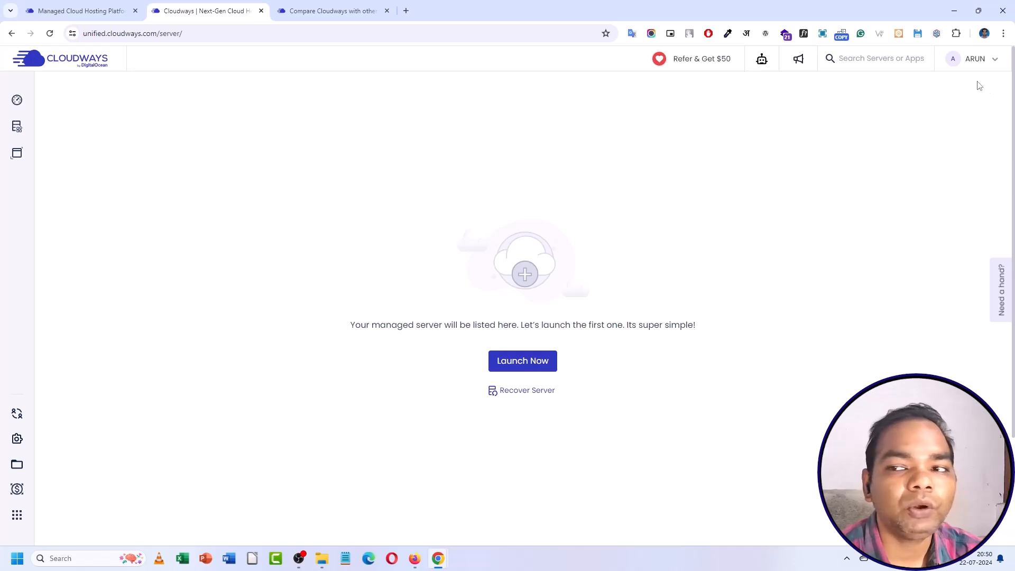
click(977, 59)
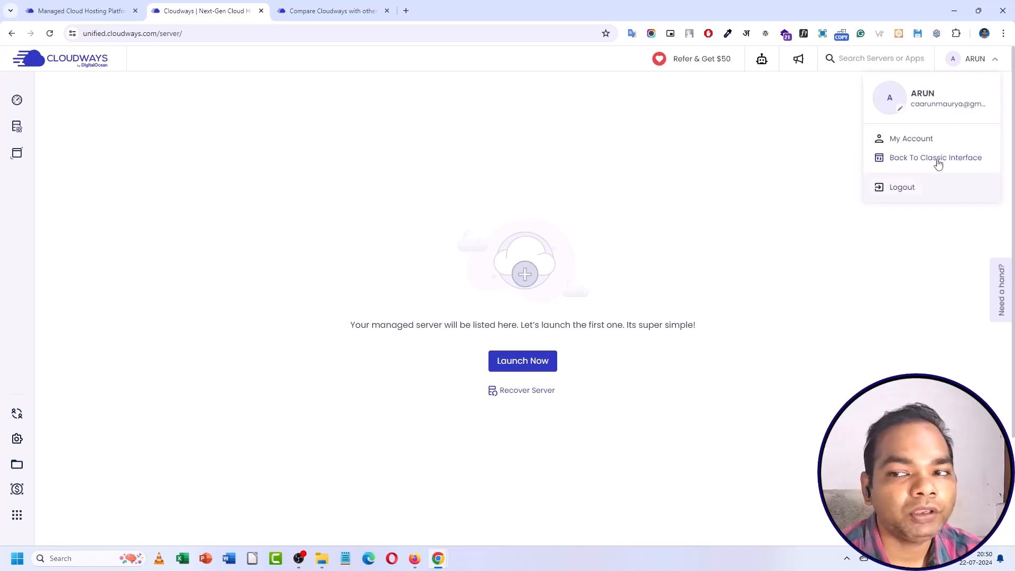
click(71, 189)
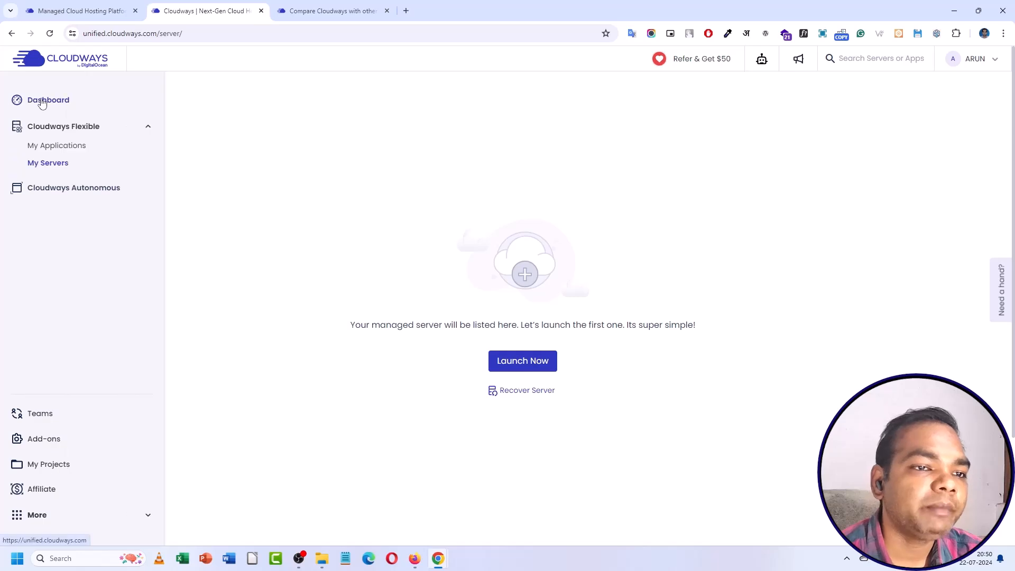
- Choose WordPress Version 6.2.2 as the application to deploy on the new server
click(42, 101)
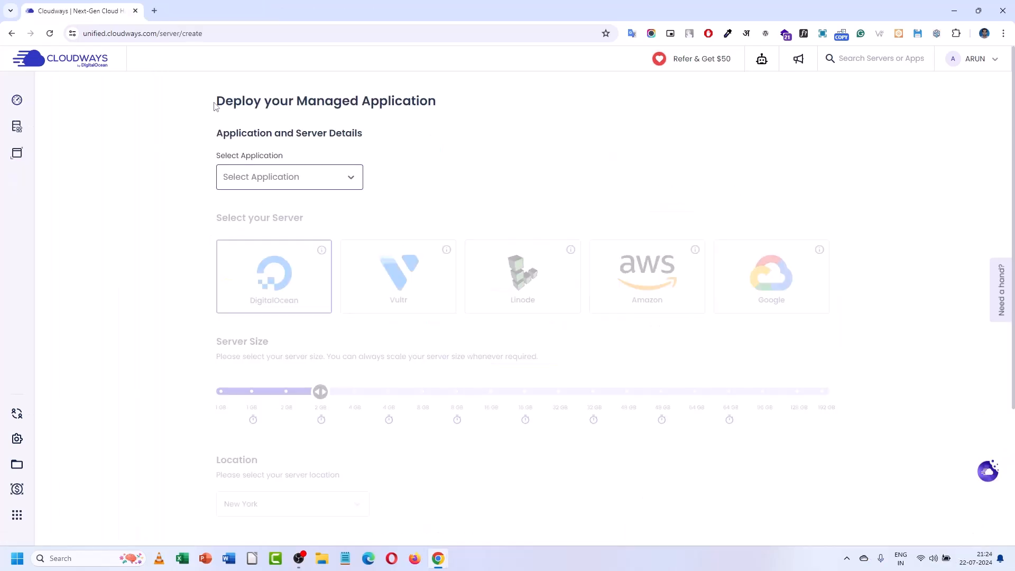
click(272, 182)
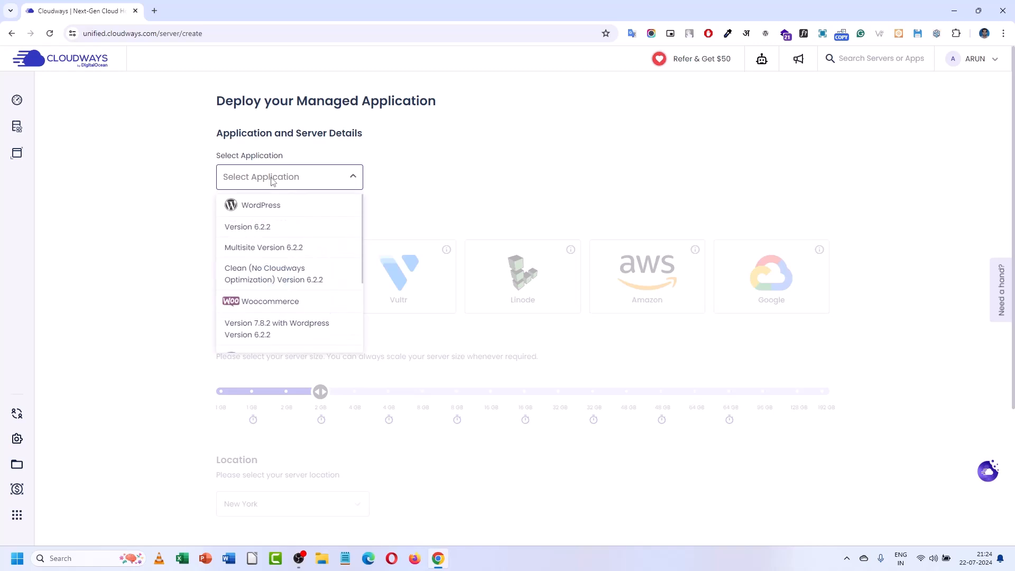
scroll(273, 265, down, 2)
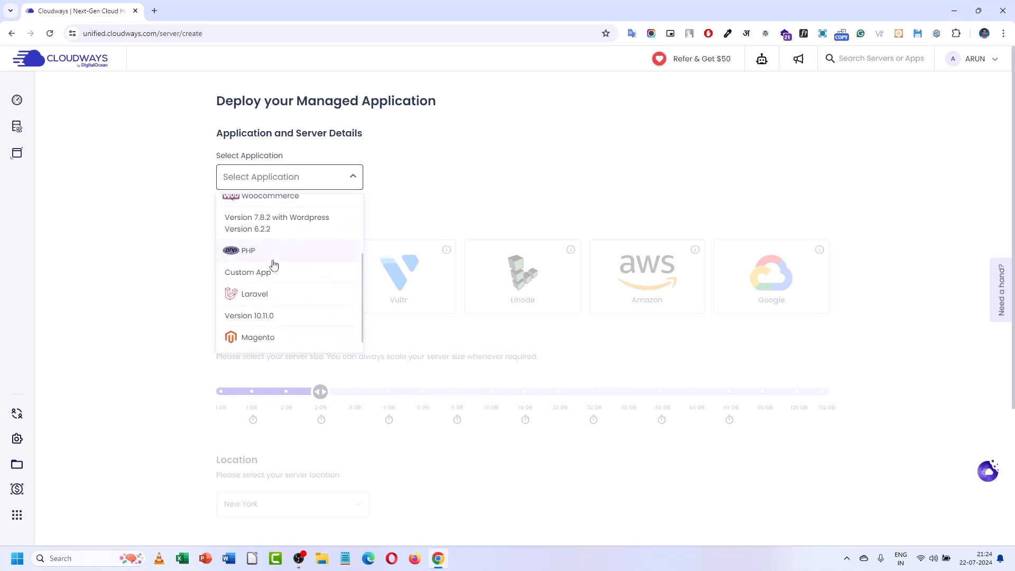
scroll(273, 264, down, 1)
scroll(273, 264, up, 3)
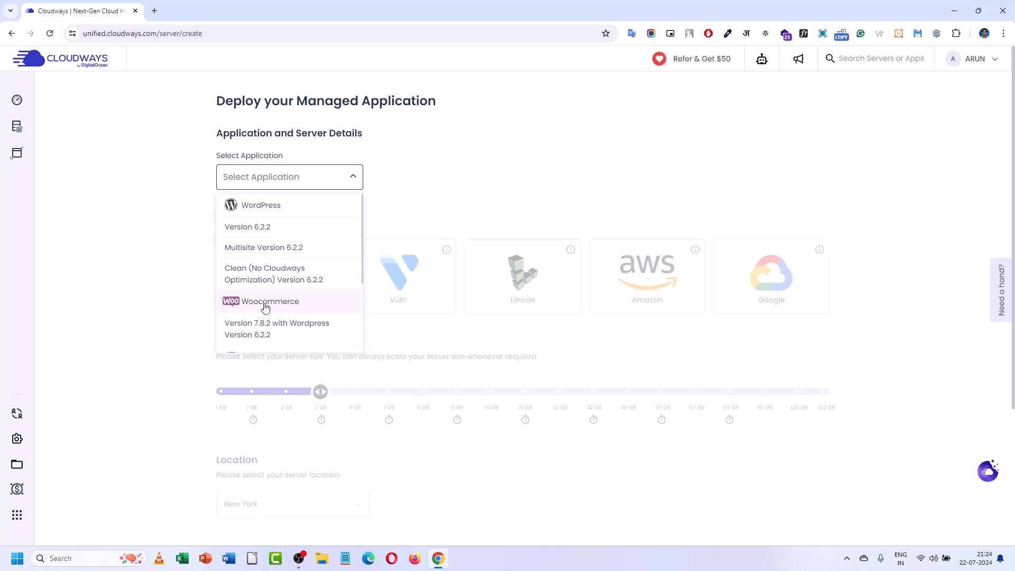
click(287, 209)
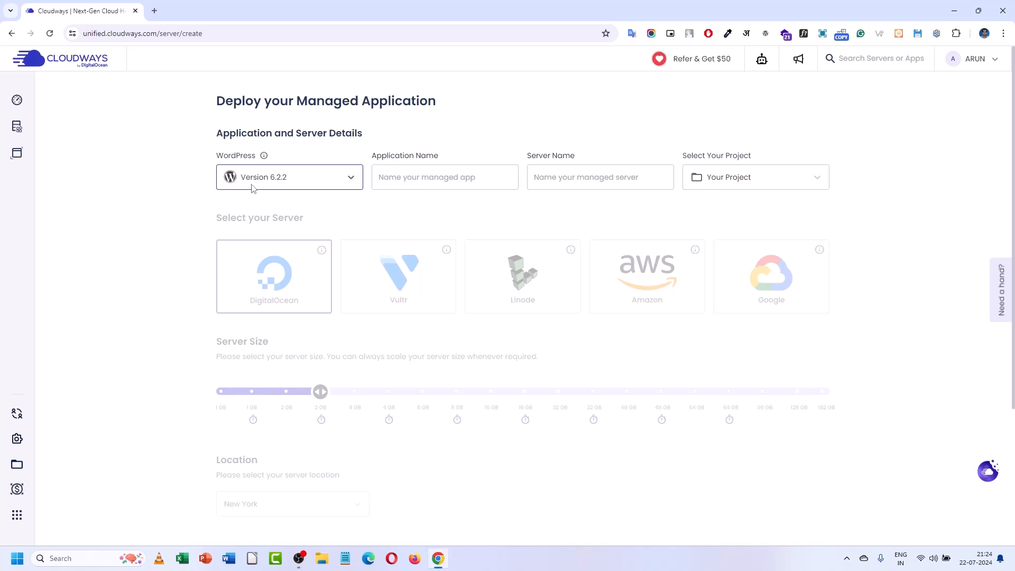
- Name the managed application MyWp1 and the managed server Server1
click(412, 180)
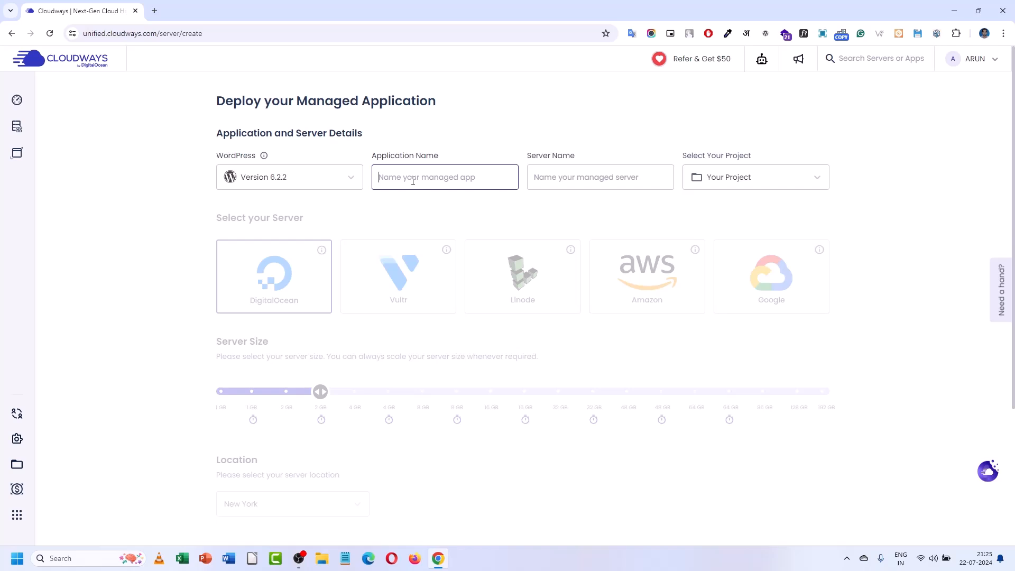
text(MyWp1)
click(578, 181)
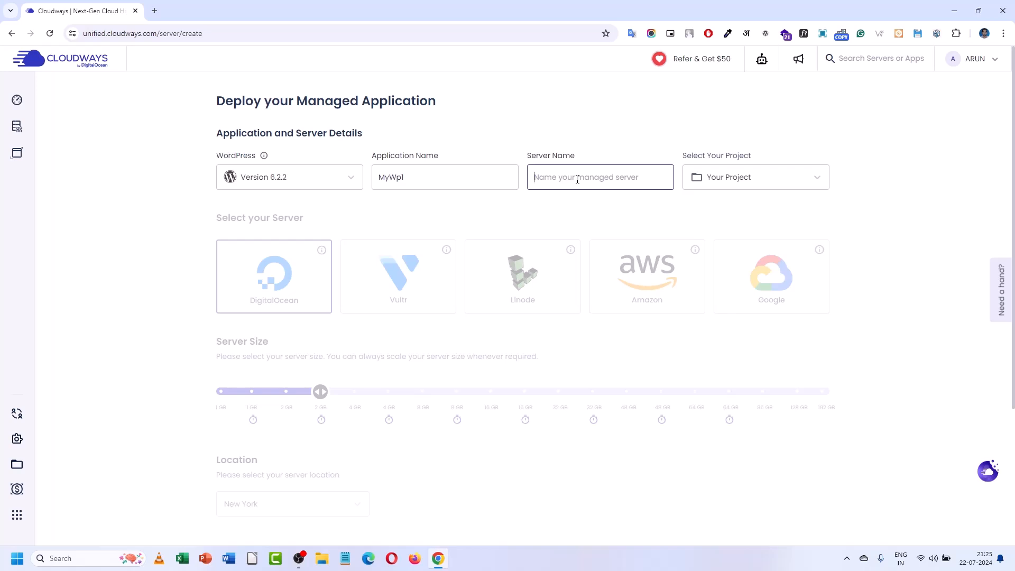
text(Server1)
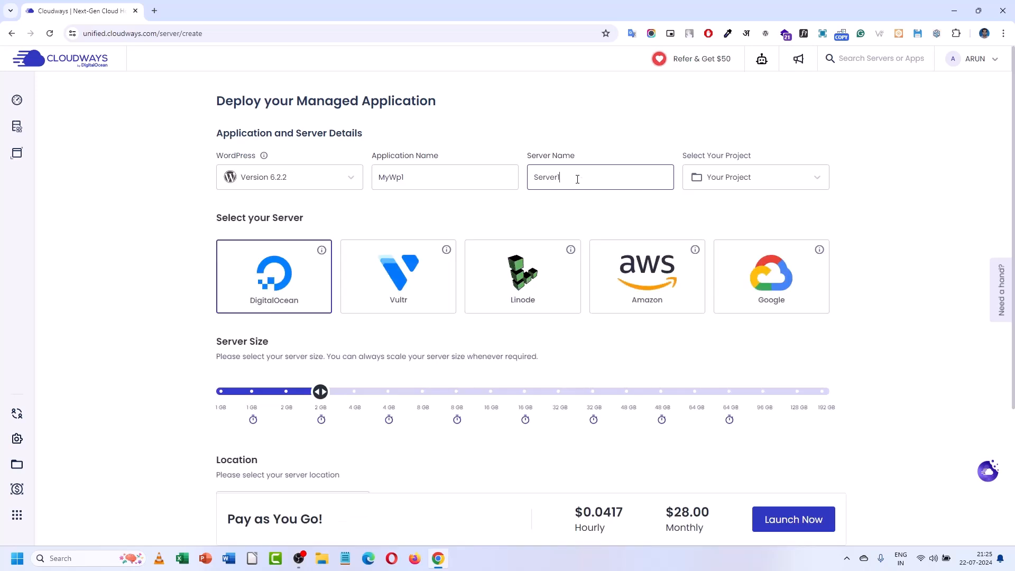
- Select Vultr as the cloud server provider with the High Frequency server type
scroll(408, 210, down, 1)
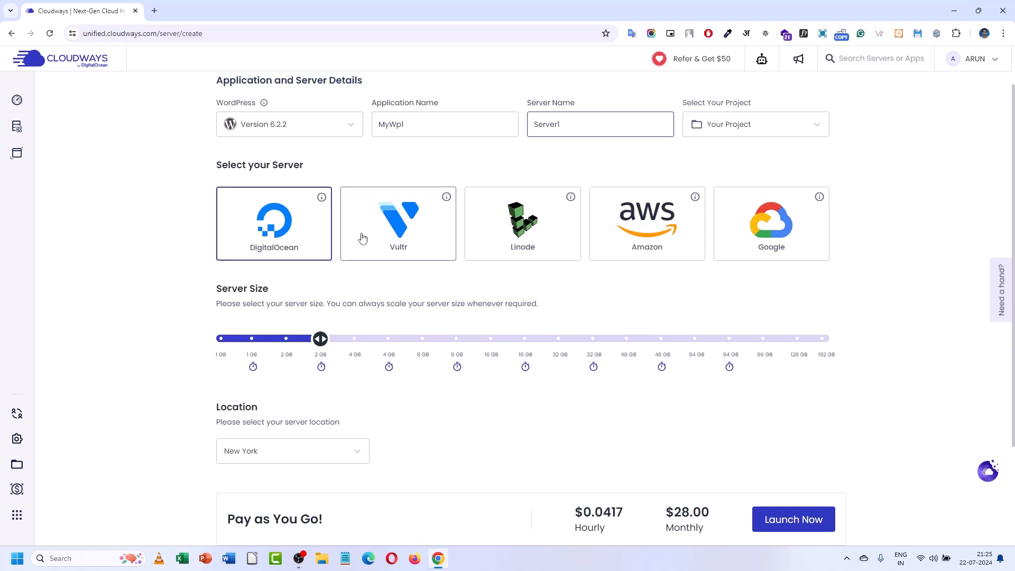
click(415, 221)
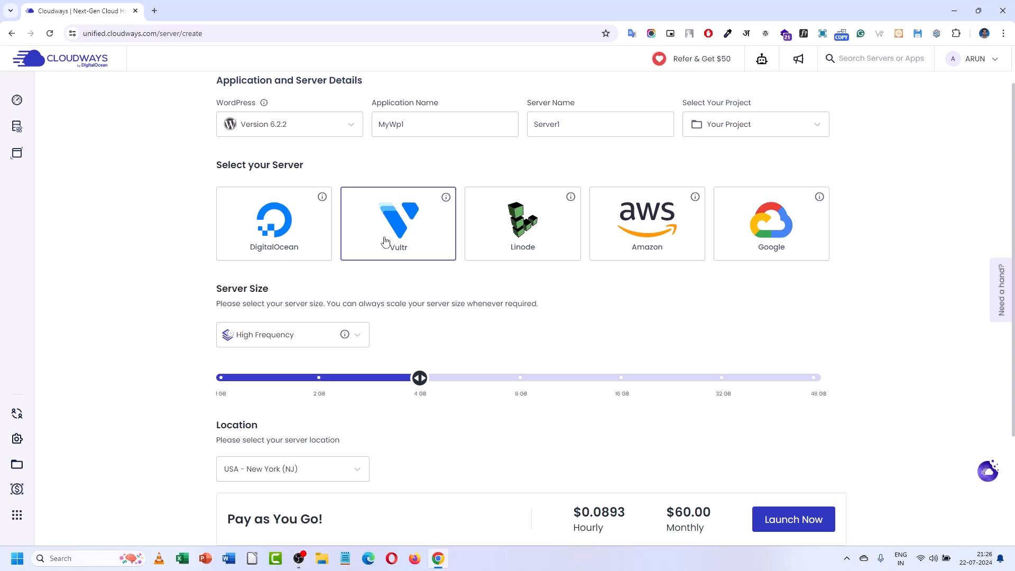
scroll(385, 241, down, 1)
click(294, 292)
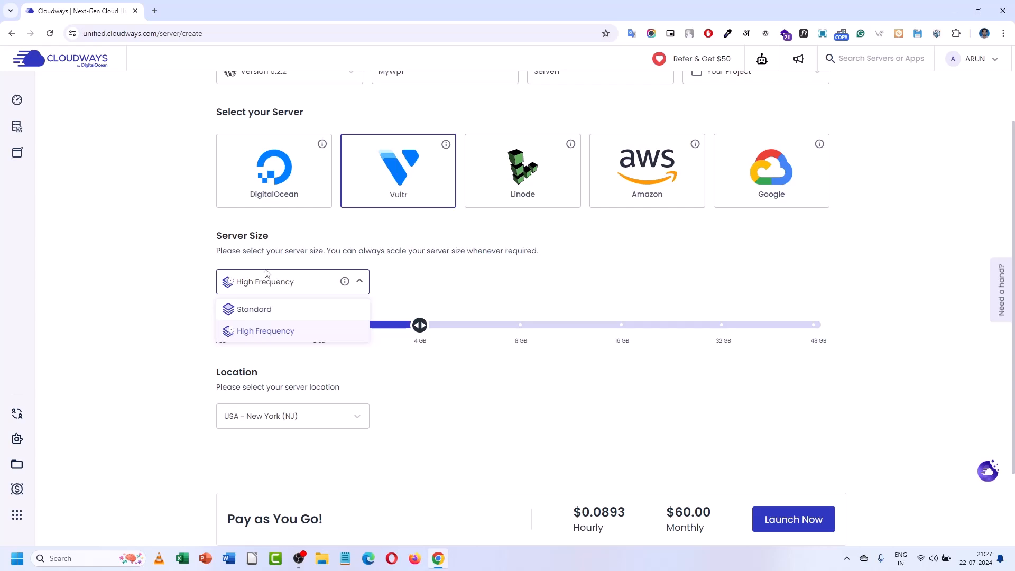
click(281, 339)
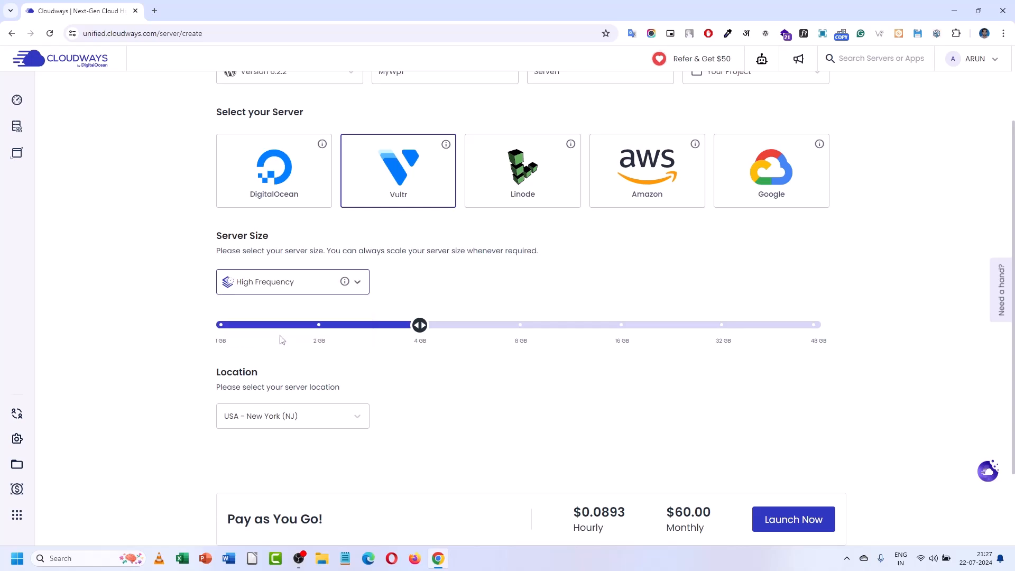
- Compare the size options and 1 GB specifications of Vultr's Standard and High Frequency types, returning to High Frequency
click(312, 290)
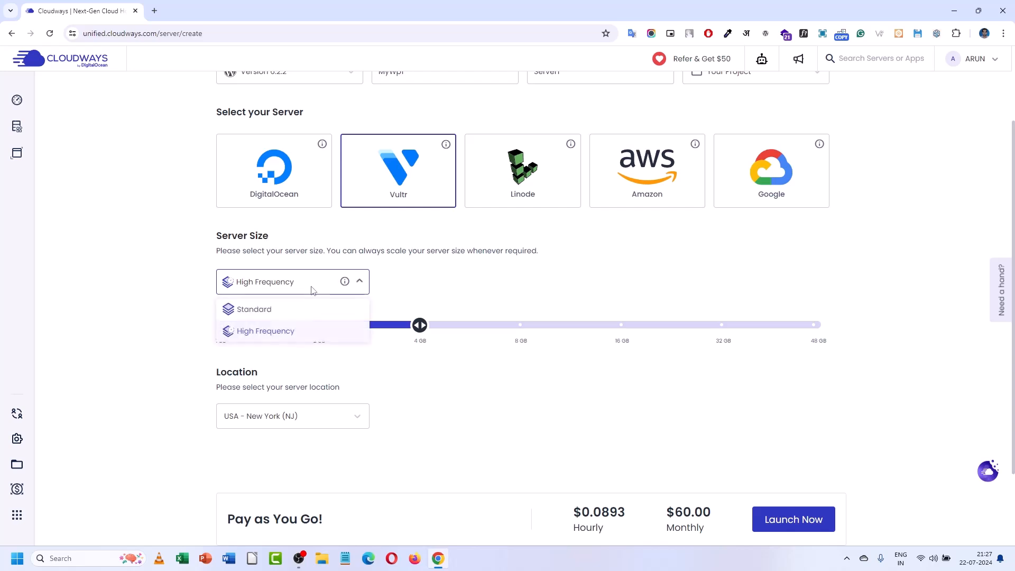
click(295, 317)
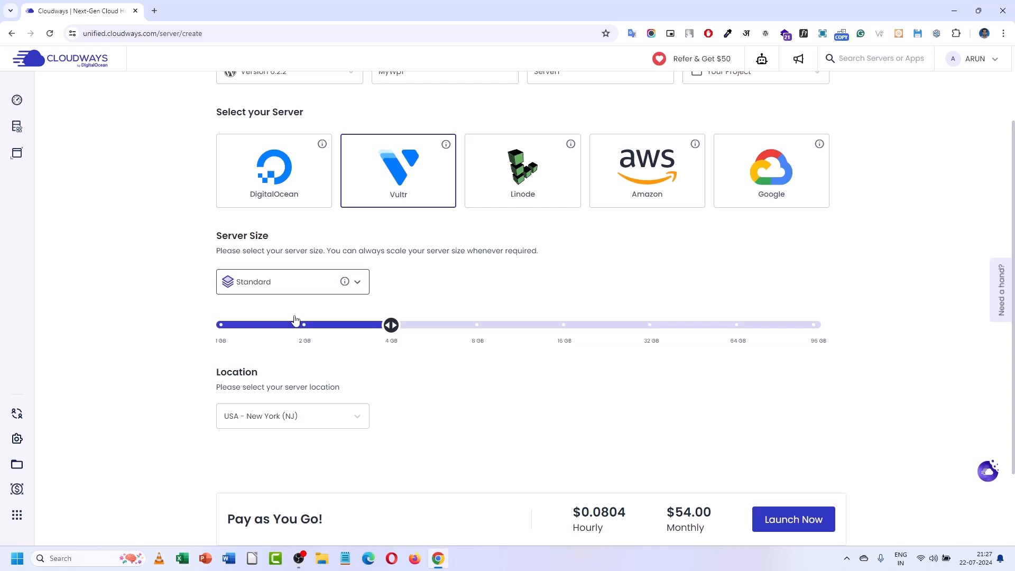
click(301, 280)
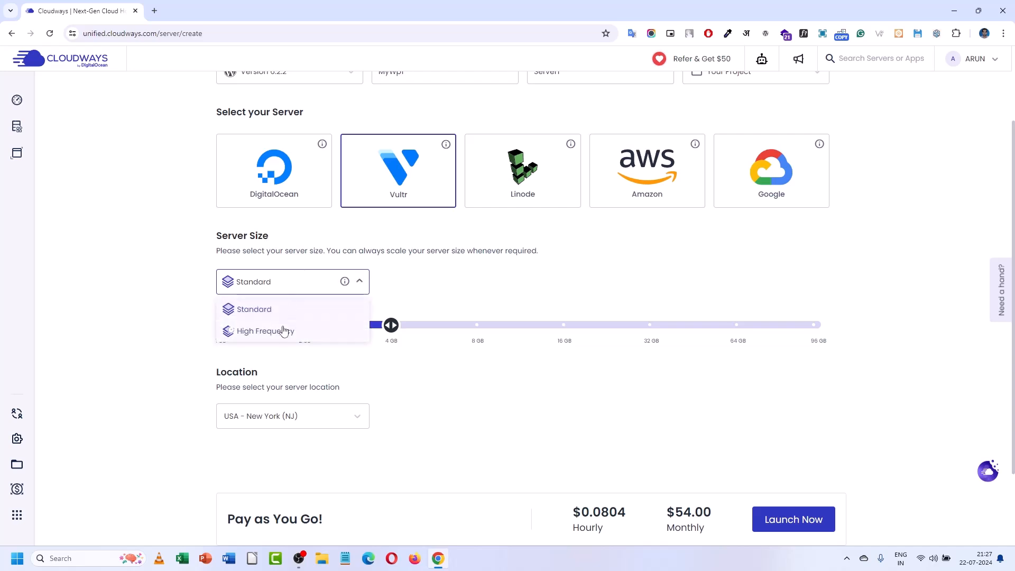
click(281, 329)
click(290, 287)
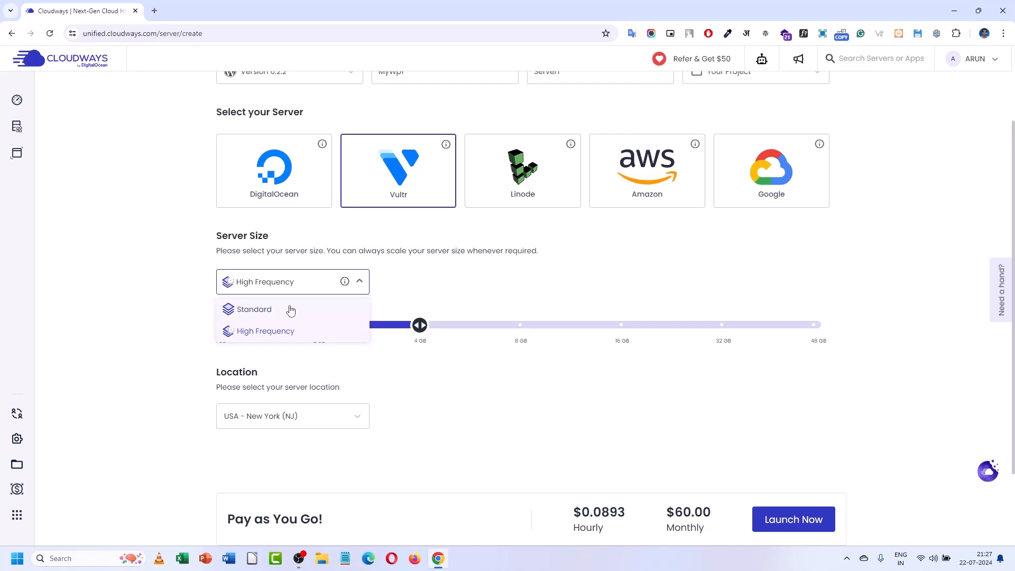
click(294, 333)
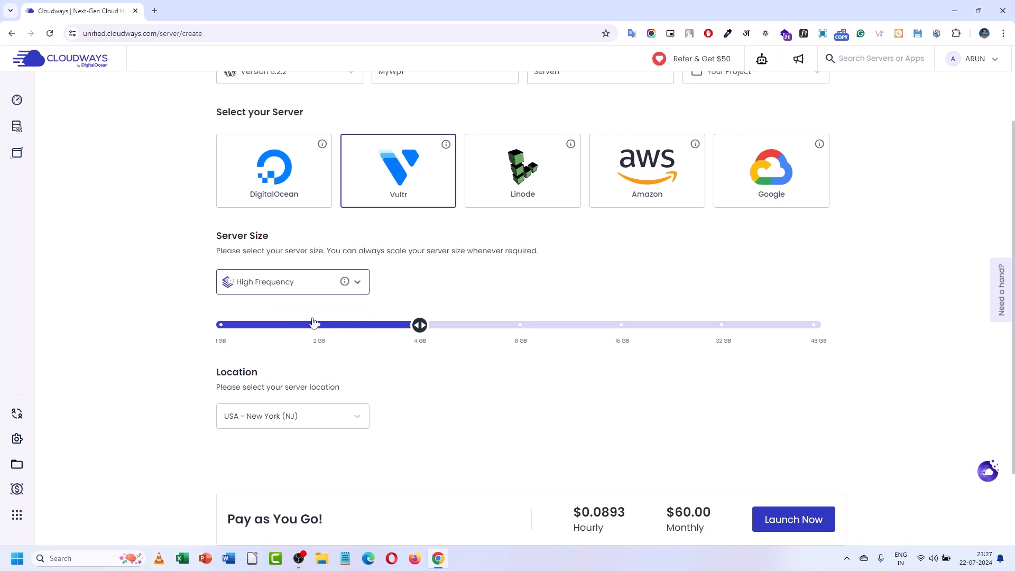
mouse_move(316, 327)
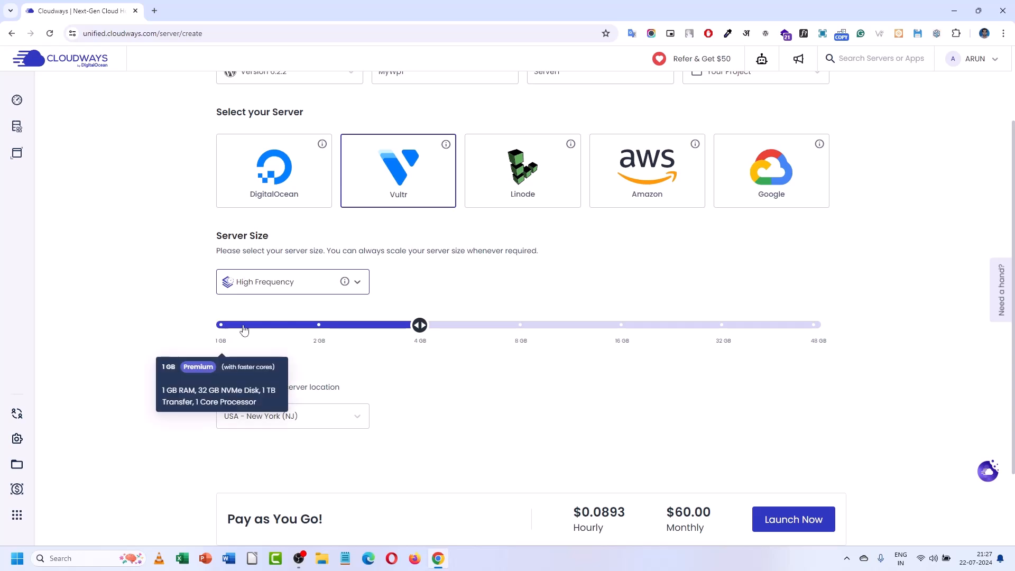
mouse_move(223, 328)
click(275, 285)
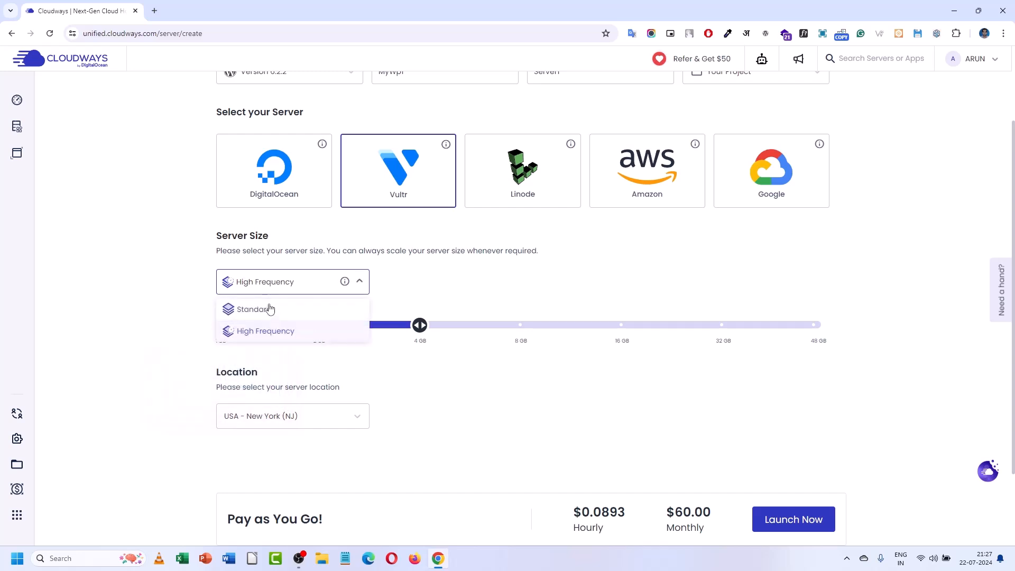
click(264, 308)
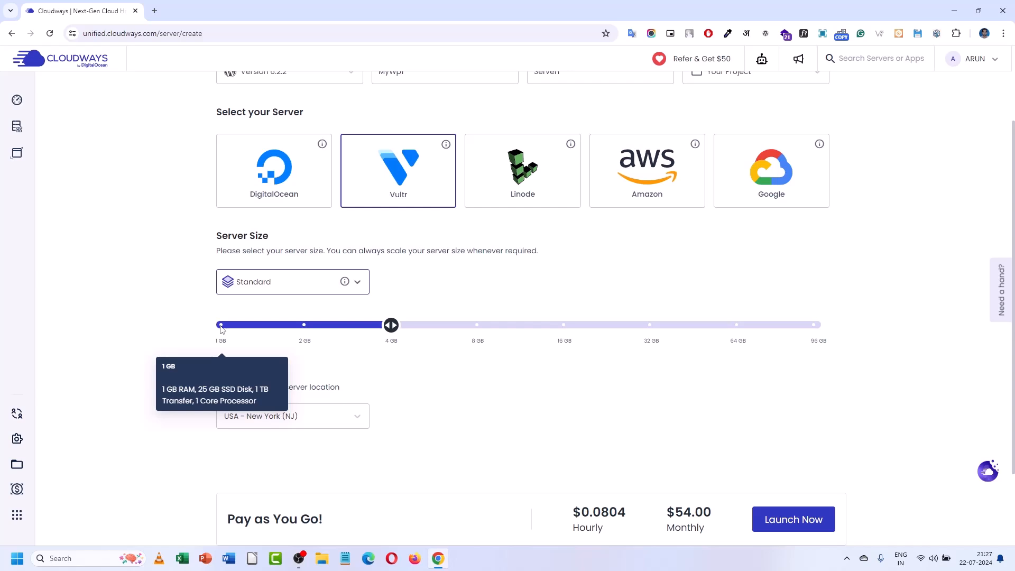
click(268, 285)
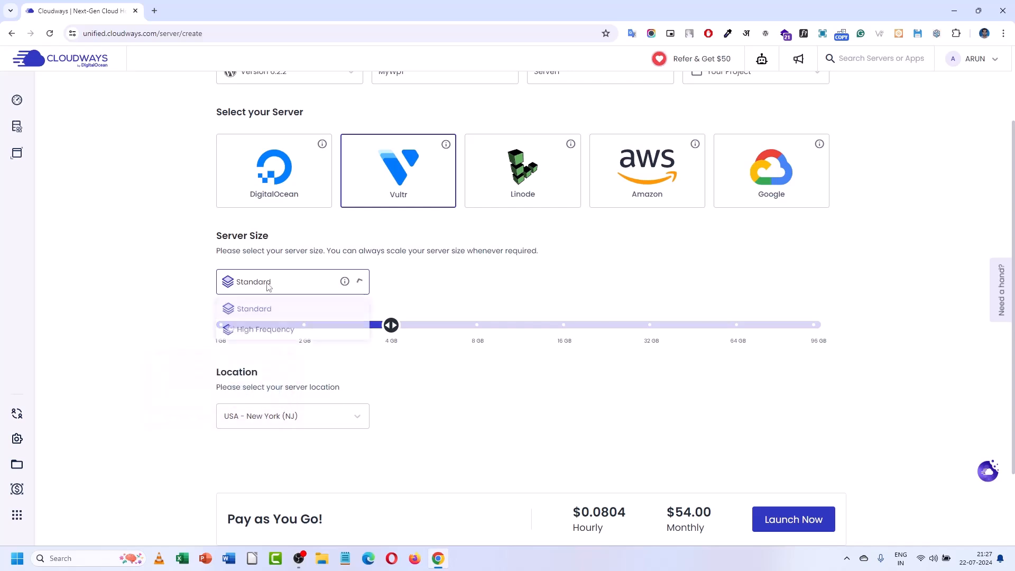
click(263, 332)
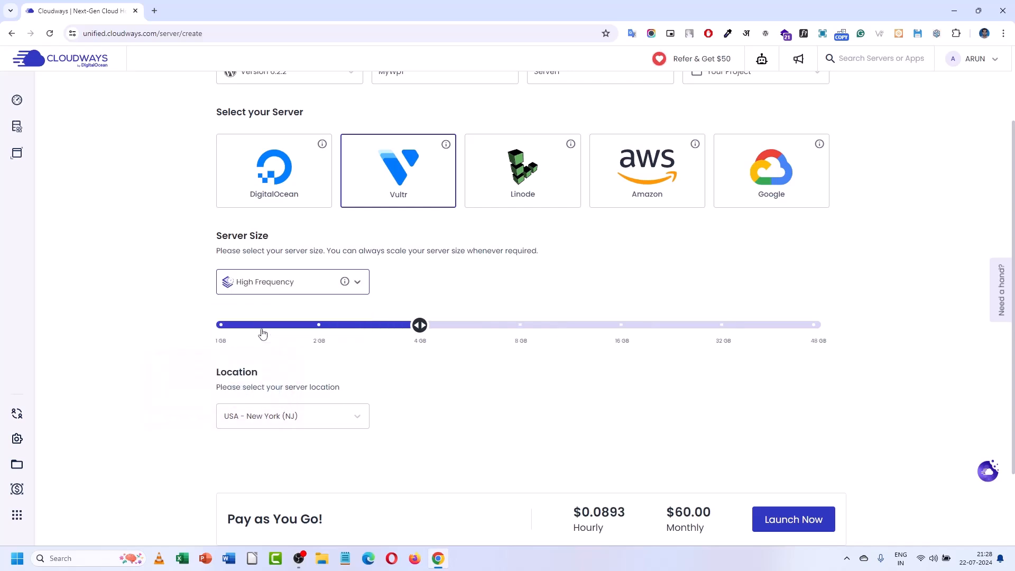
- Try the 1 GB, 2 GB and 4 GB sizes to compare prices, and set the server size to 2 GB
click(221, 325)
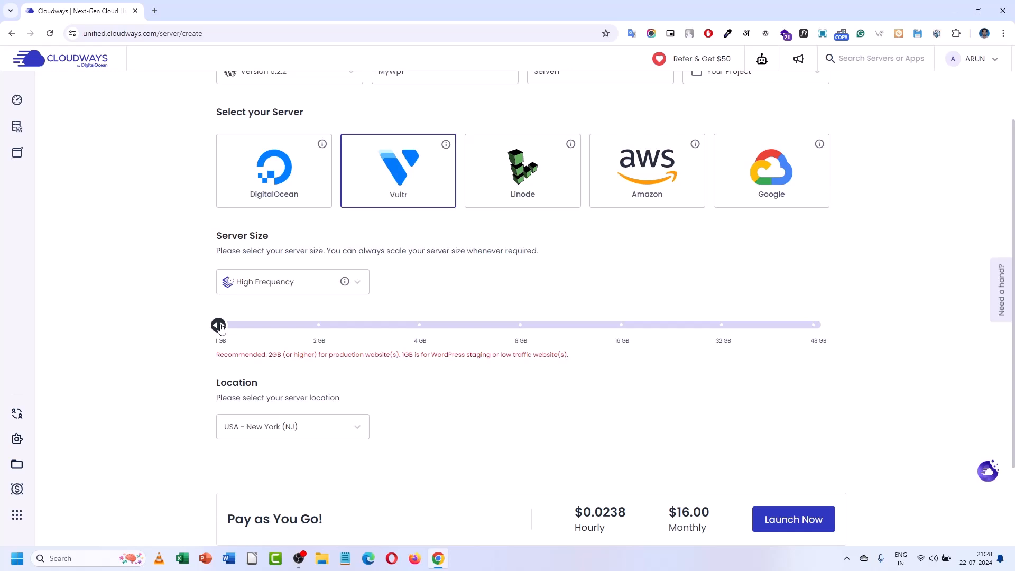
click(319, 326)
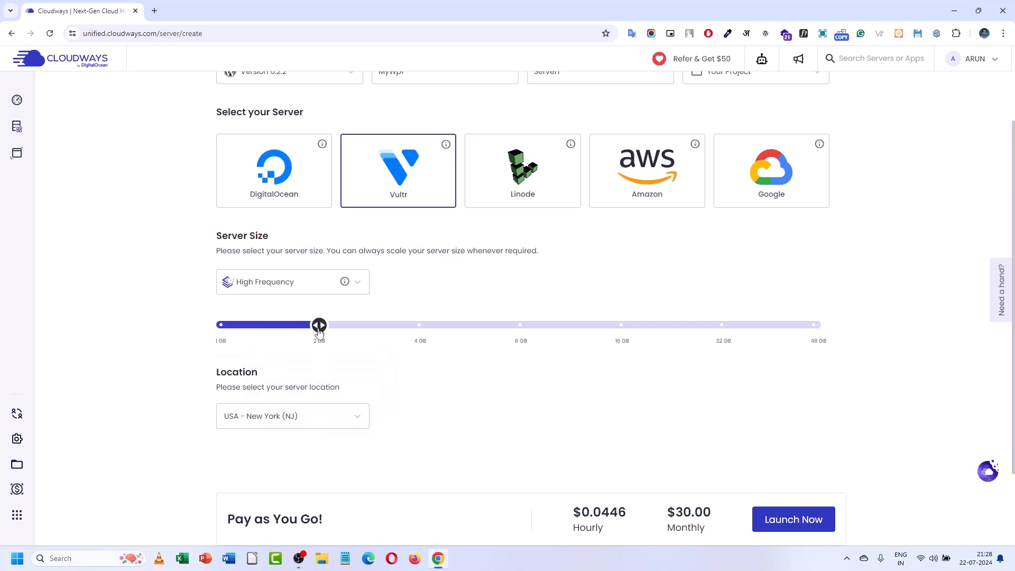
click(421, 326)
mouse_move(316, 331)
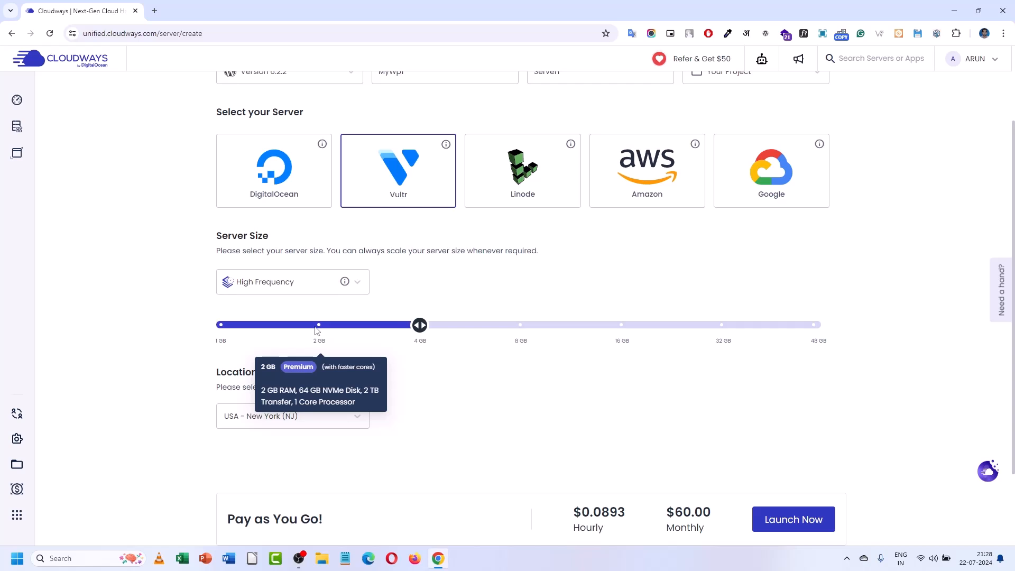
click(317, 328)
- Set the server location to Asia Pacific - Delhi
scroll(386, 358, down, 2)
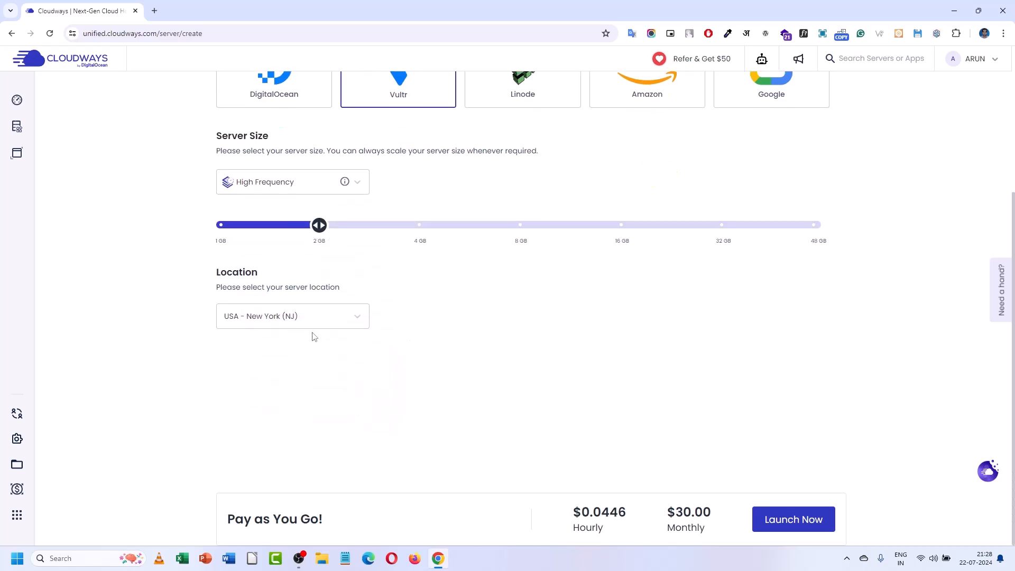
click(291, 315)
click(292, 316)
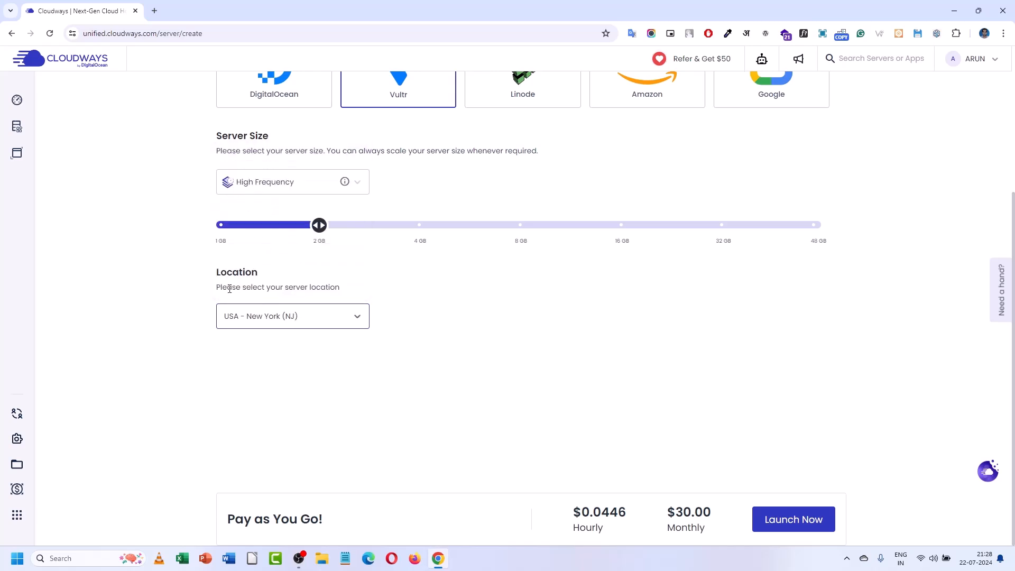
drag(227, 287, 339, 287)
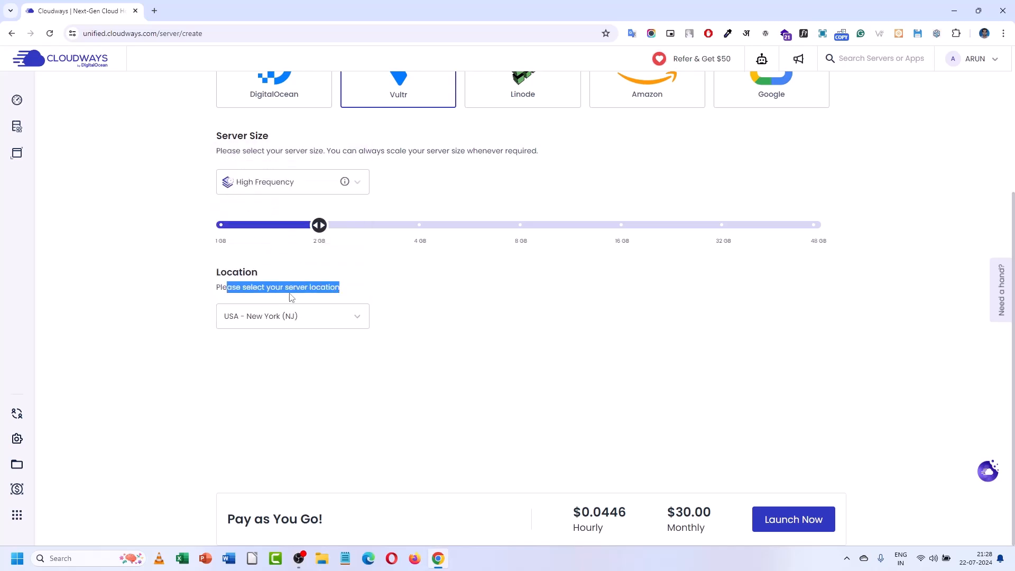
click(284, 315)
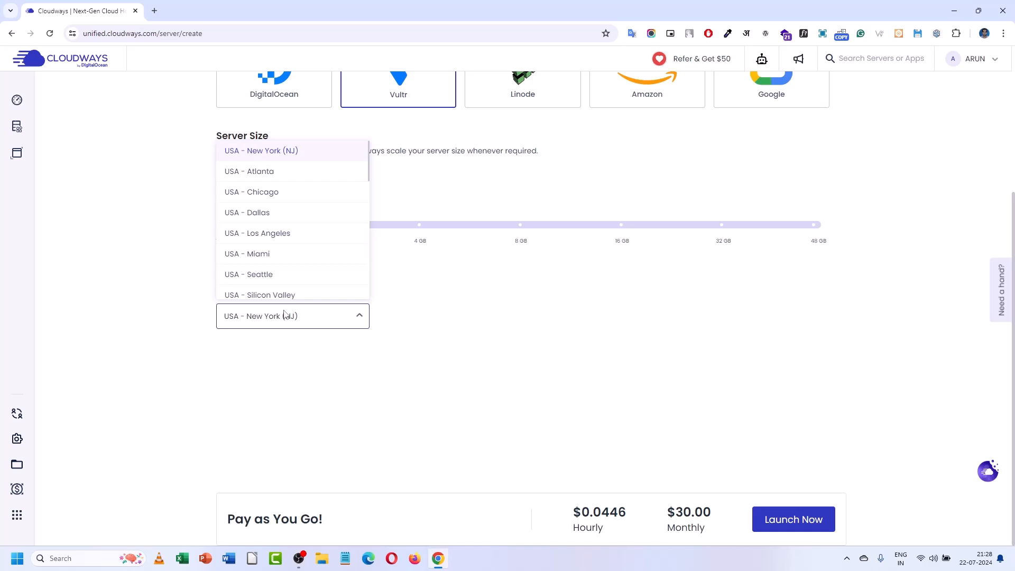
scroll(295, 204, down, 1)
scroll(295, 206, down, 4)
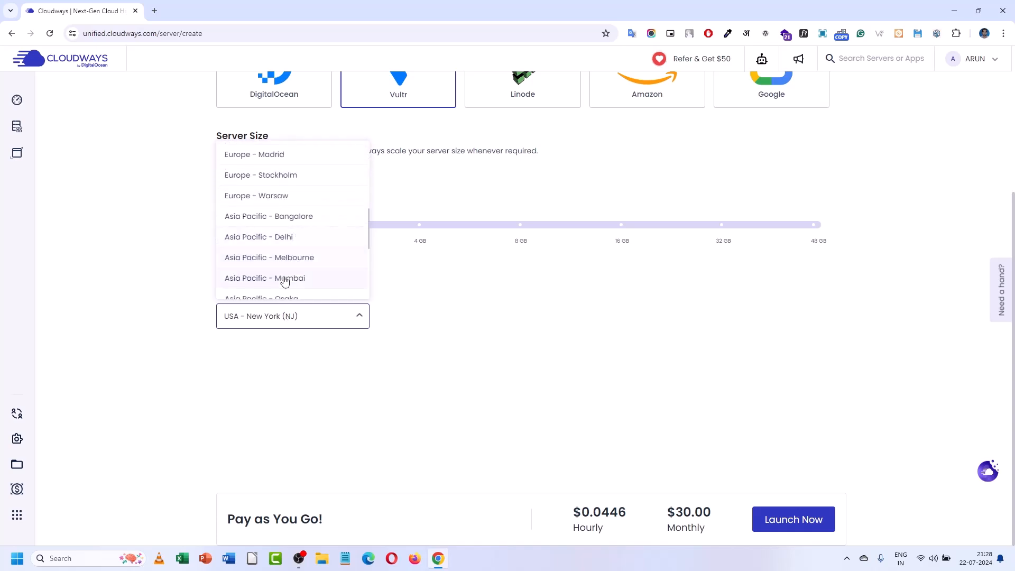
click(291, 238)
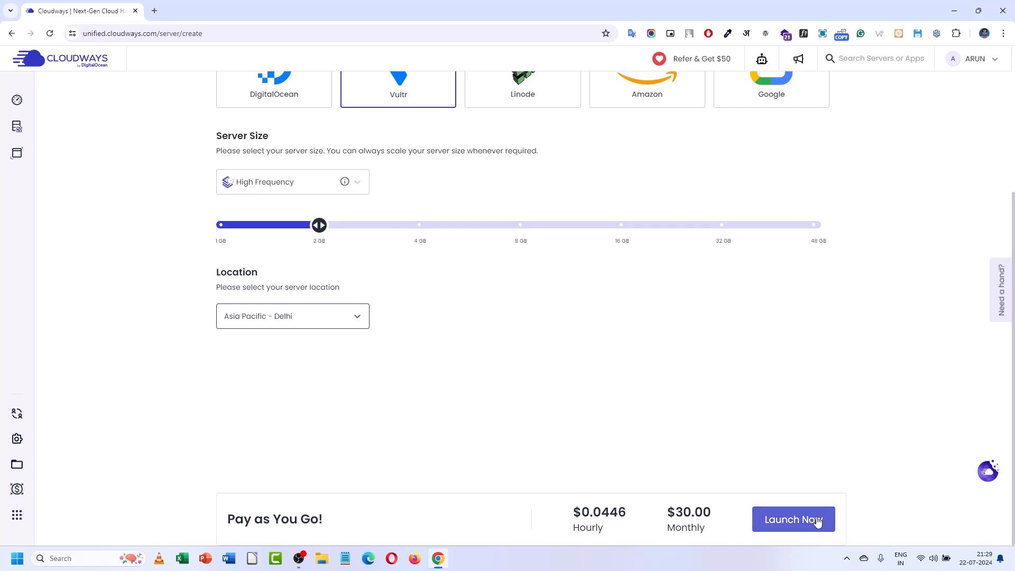
- Launch the configured server and dismiss the friend referral offer
scroll(717, 309, up, 1)
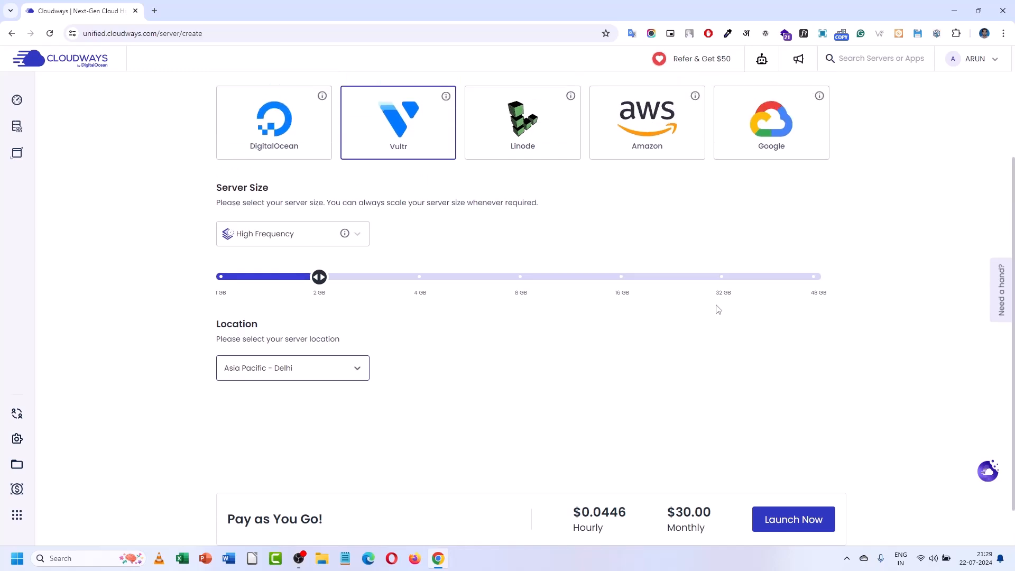
scroll(718, 309, down, 1)
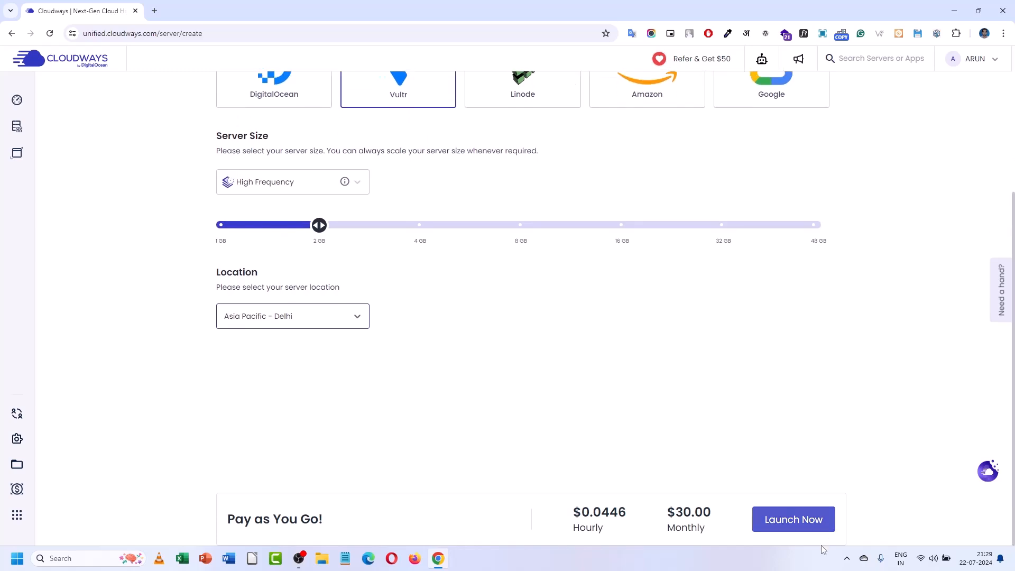
click(796, 523)
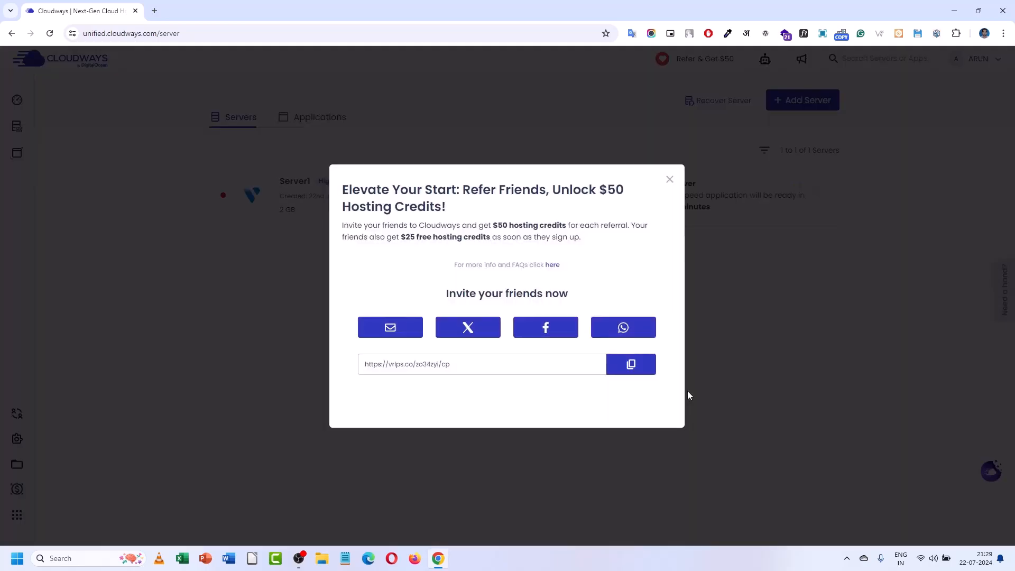
click(667, 180)
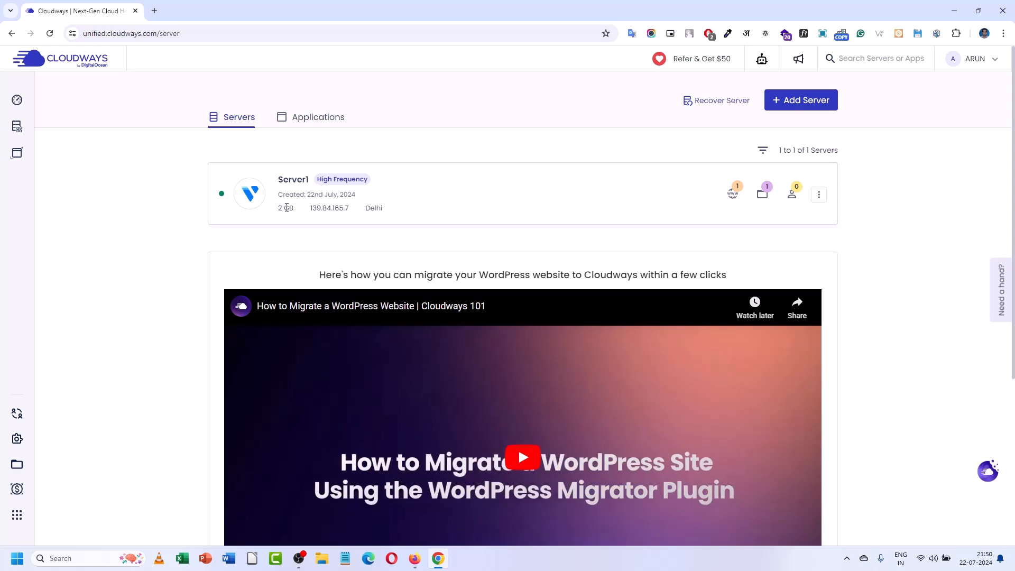
- Open Server1's management page and examine its disk size, provider location and Master Credentials
drag(280, 209, 302, 210)
click(299, 211)
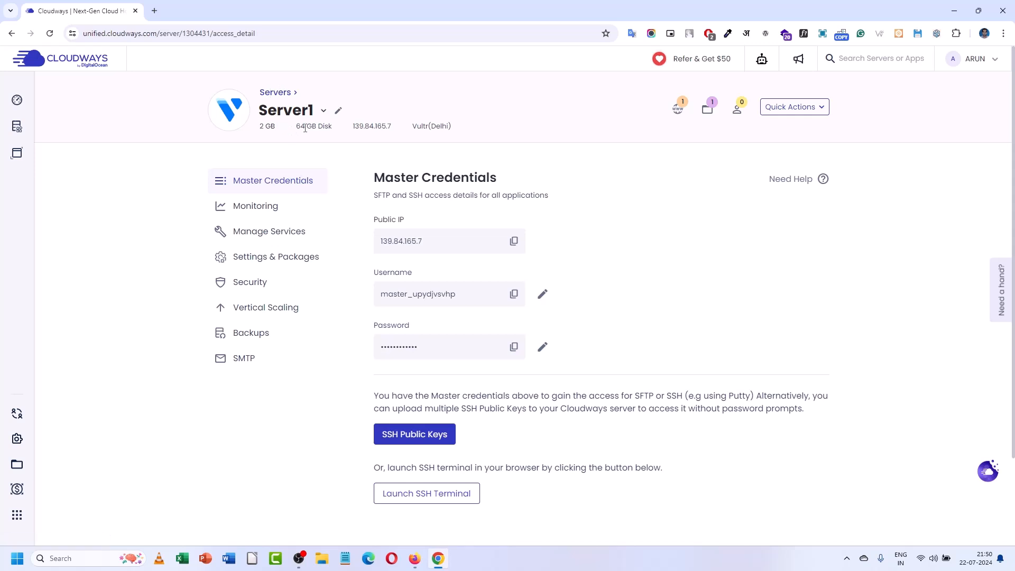
drag(296, 127, 329, 127)
drag(412, 127, 454, 128)
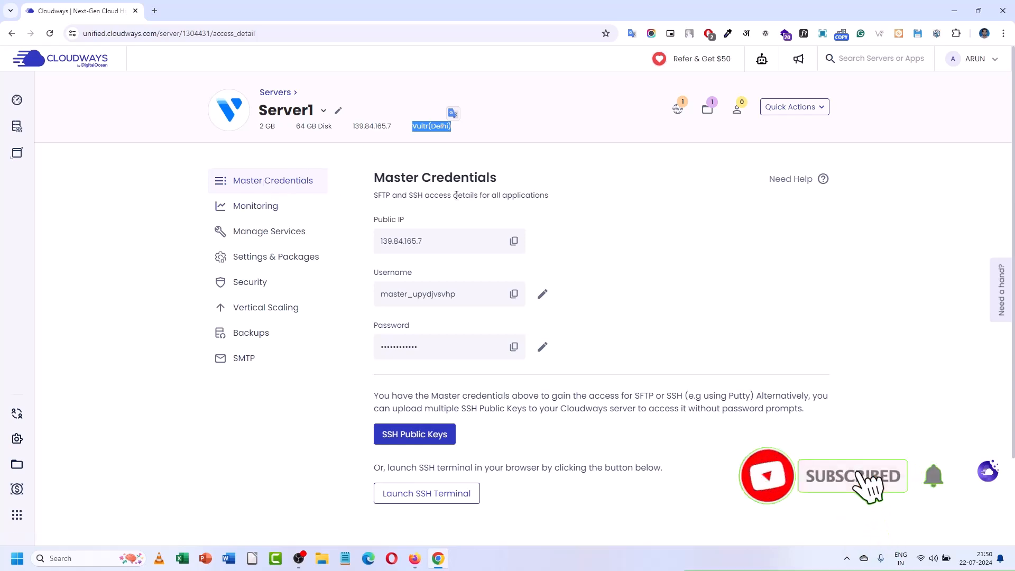
scroll(456, 196, down, 1)
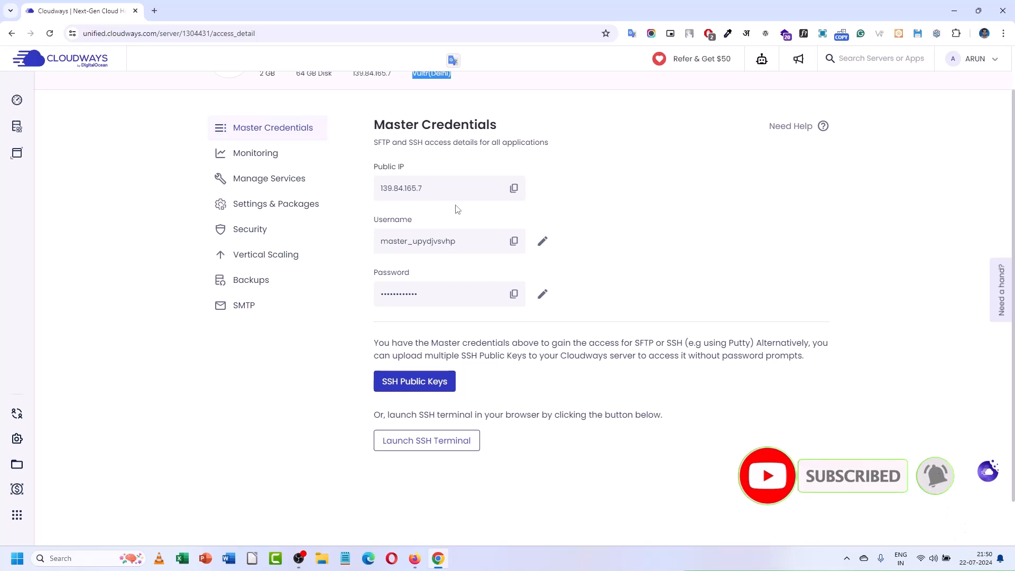
scroll(457, 209, up, 1)
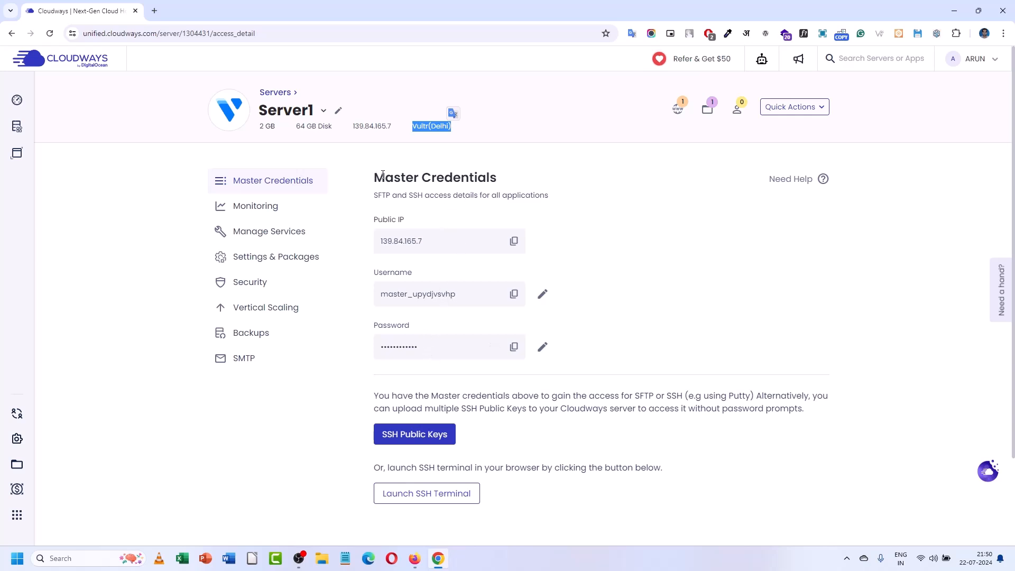
drag(378, 175, 459, 186)
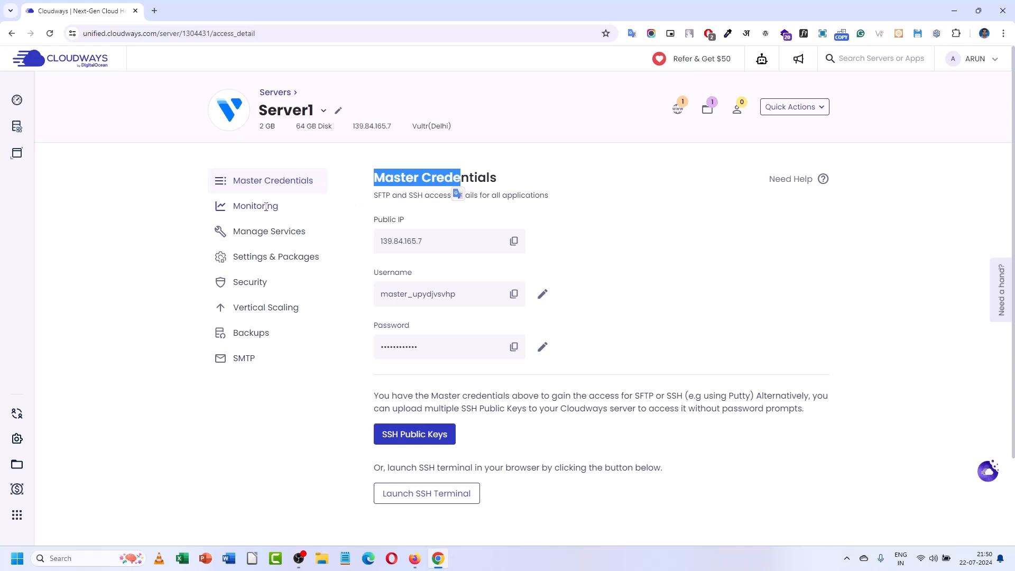
- View Server1's monitoring summary for RAM, CPU, disk and bandwidth usage
click(266, 206)
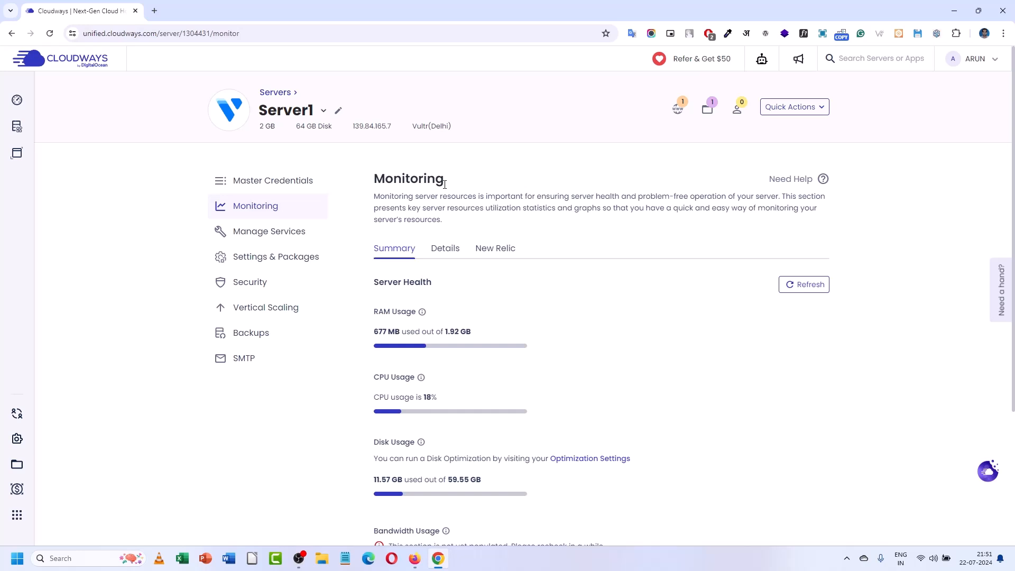
scroll(446, 314, down, 1)
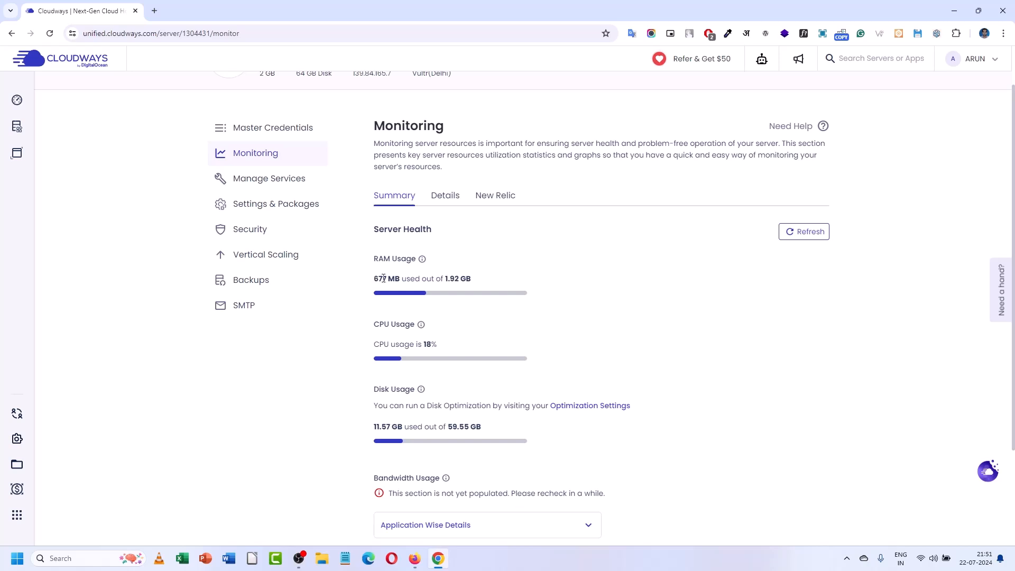
scroll(383, 278, down, 1)
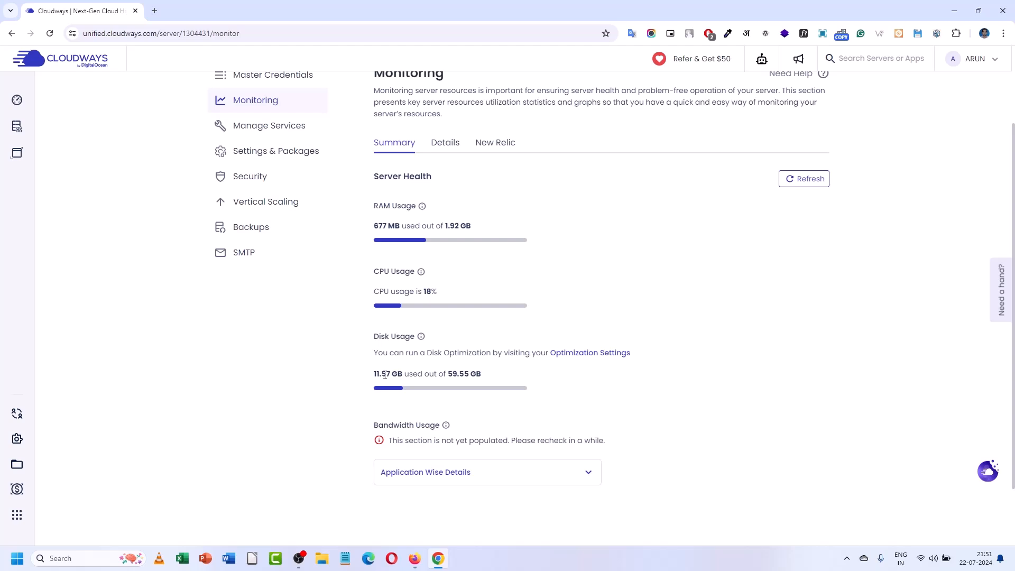
- Examine the server's disk usage, its detailed Idle CPU graph with the available time ranges, and the New Relic monitoring section
mouse_move(375, 372)
mouse_down()
mouse_move(397, 372)
mouse_move(387, 372)
mouse_up()
scroll(442, 370, up, 1)
scroll(442, 369, up, 1)
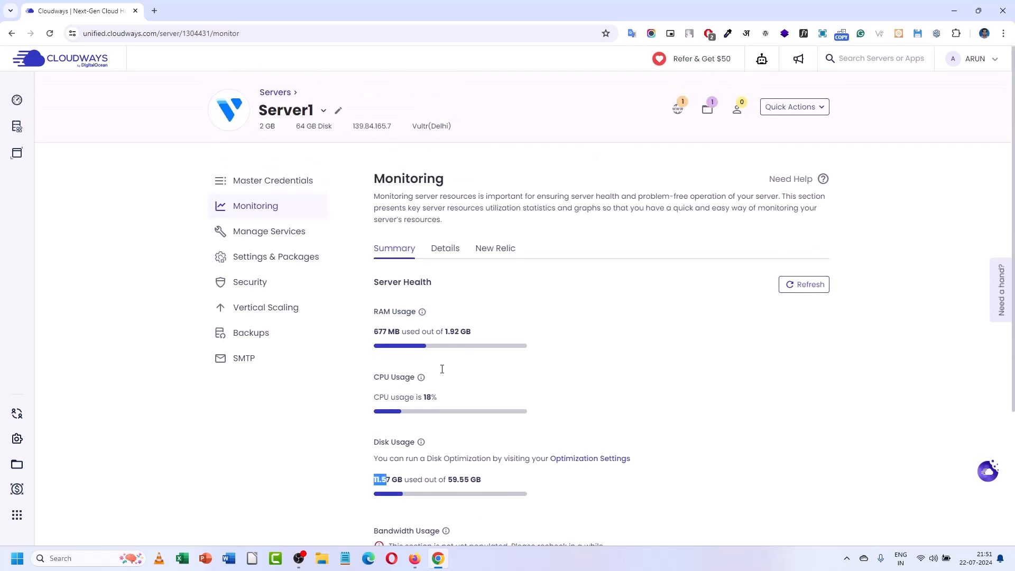
click(444, 251)
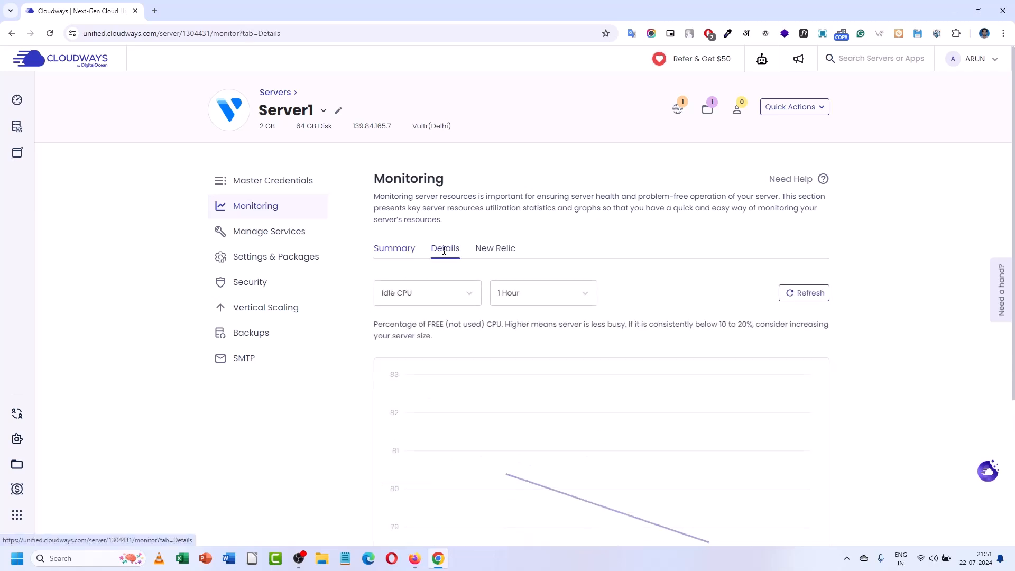
scroll(460, 311, down, 1)
scroll(460, 311, down, 2)
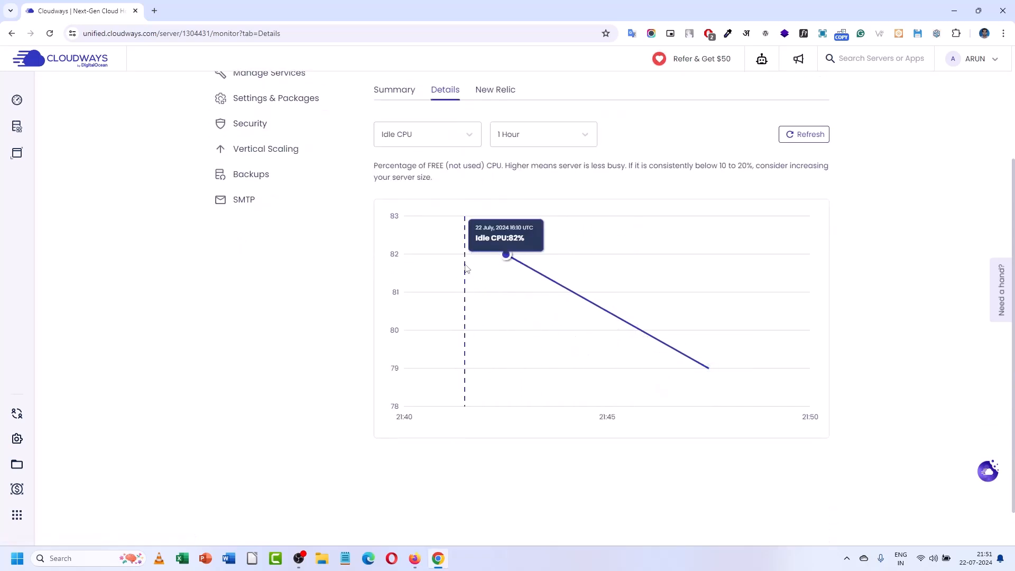
scroll(467, 253, up, 2)
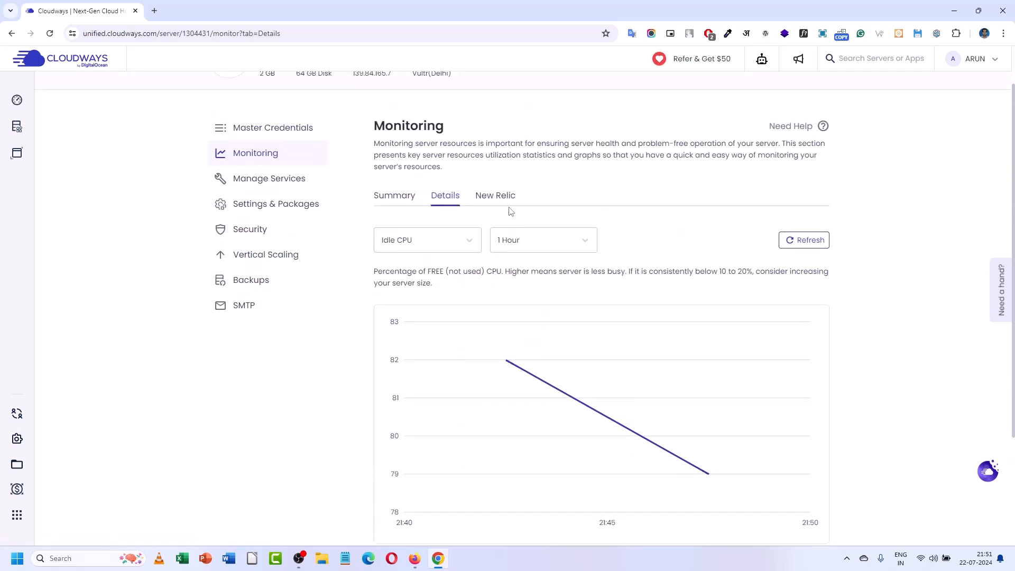
click(505, 246)
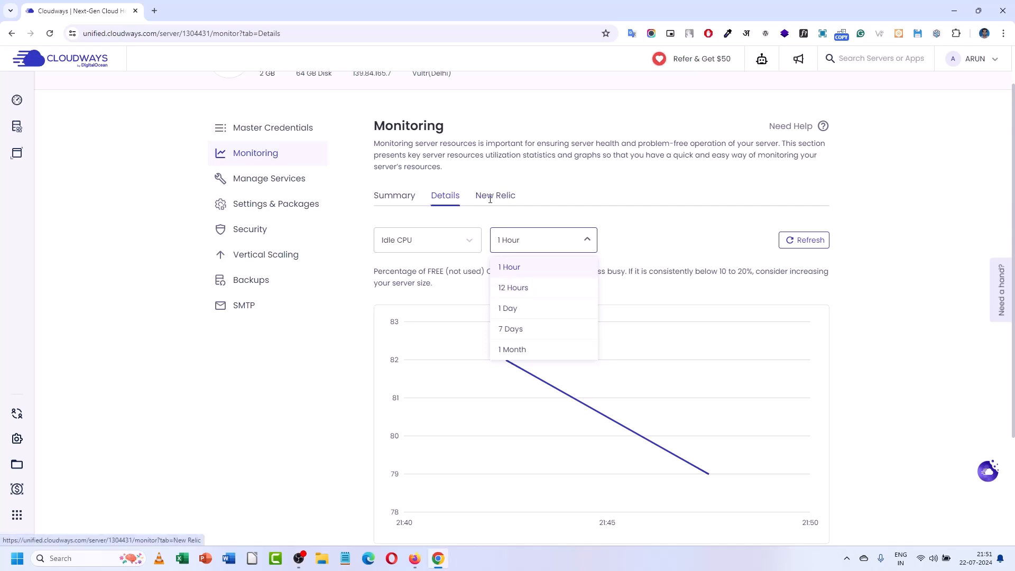
click(491, 197)
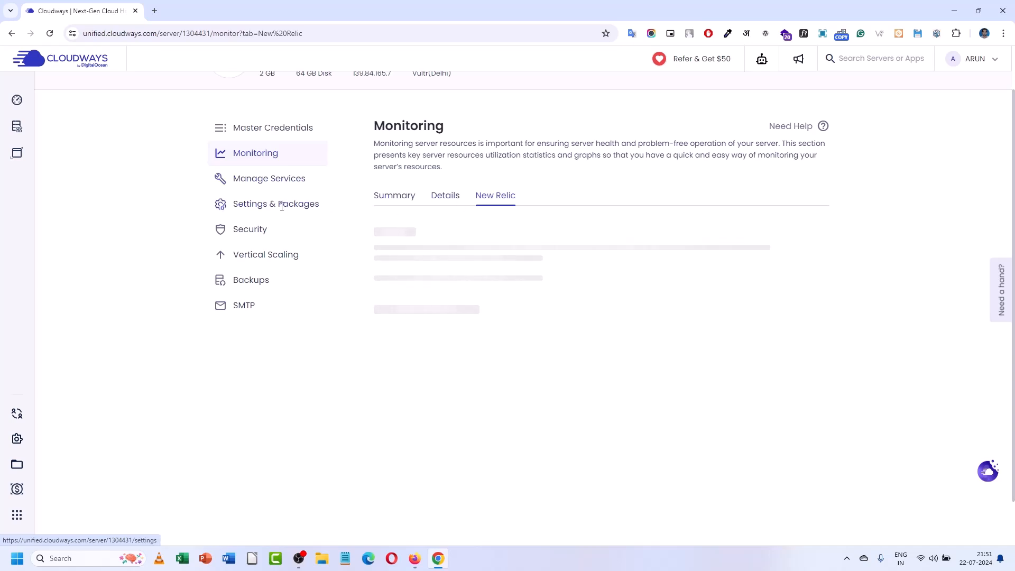
- Open Server1's Settings & Packages and review the basic execution, upload size and memory limits
click(282, 205)
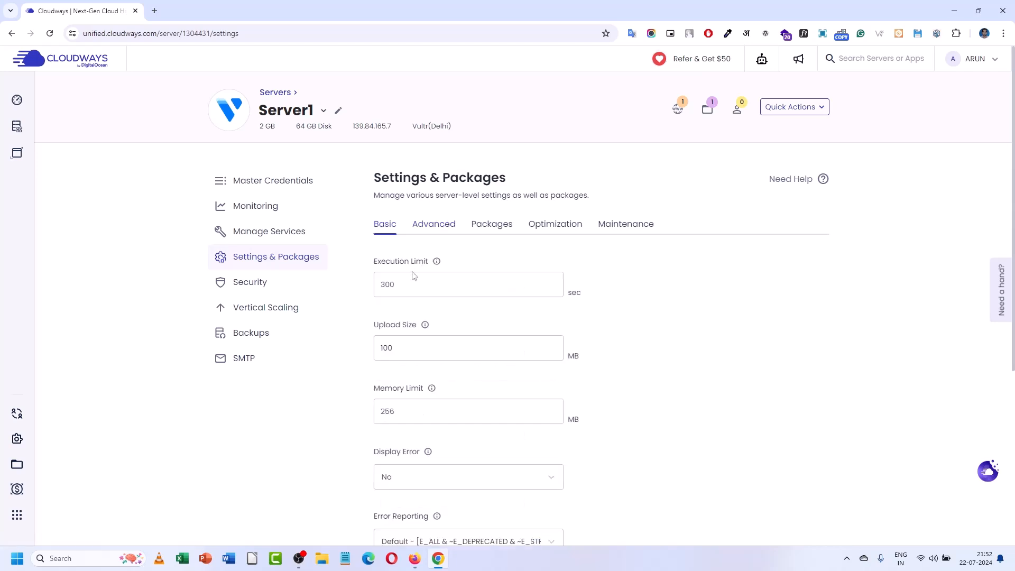
click(413, 294)
scroll(412, 302, down, 1)
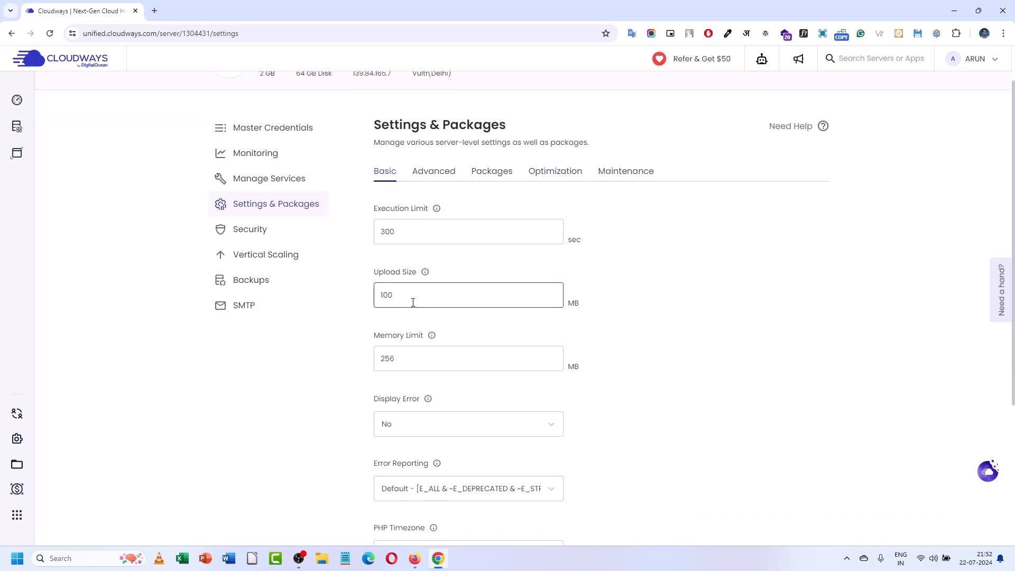
scroll(413, 302, down, 1)
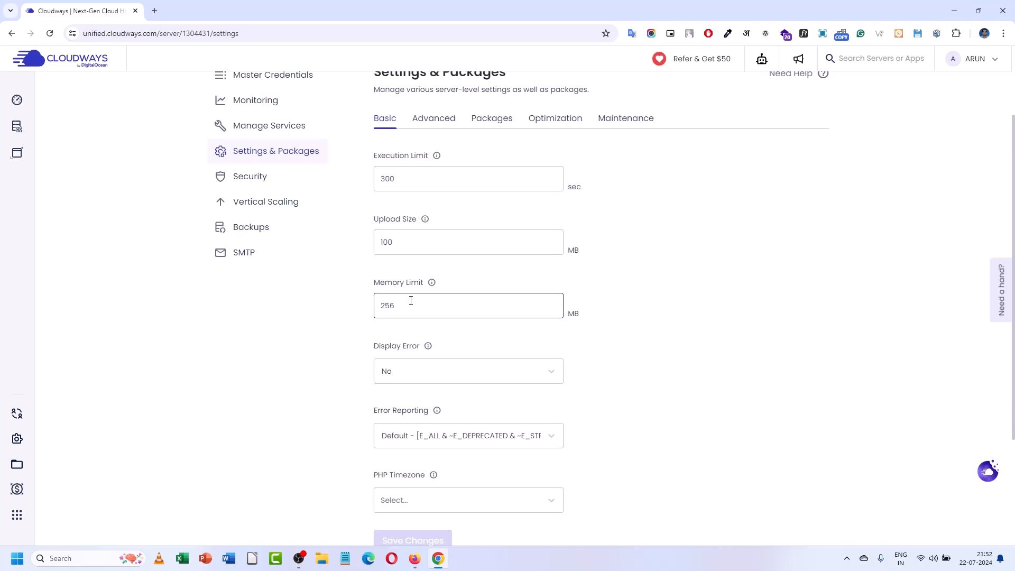
- Try a memory limit of 512 MB in the basic settings and check the PHP timezone choices
drag(411, 301, 367, 309)
text(512)
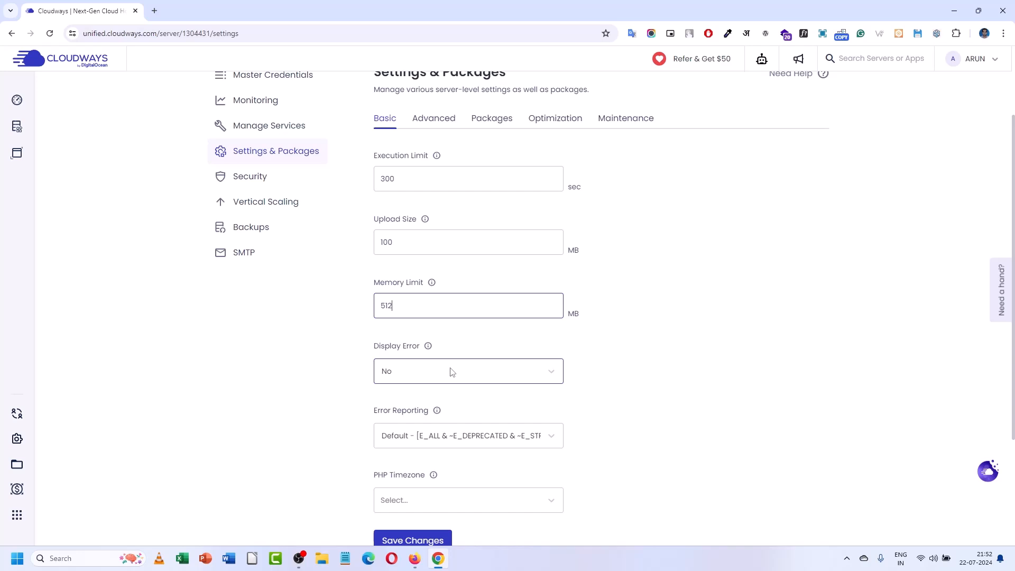
click(453, 502)
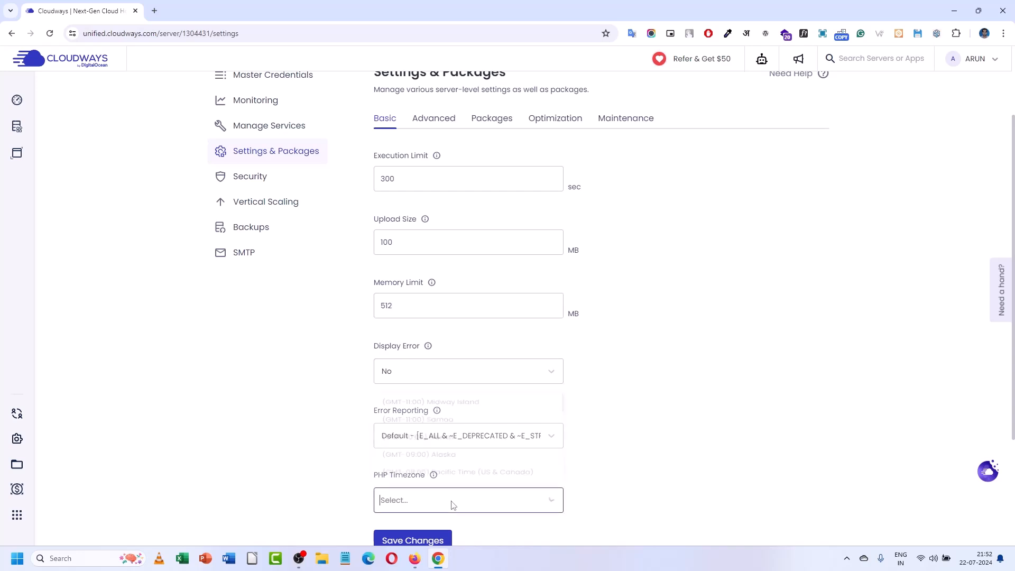
click(453, 502)
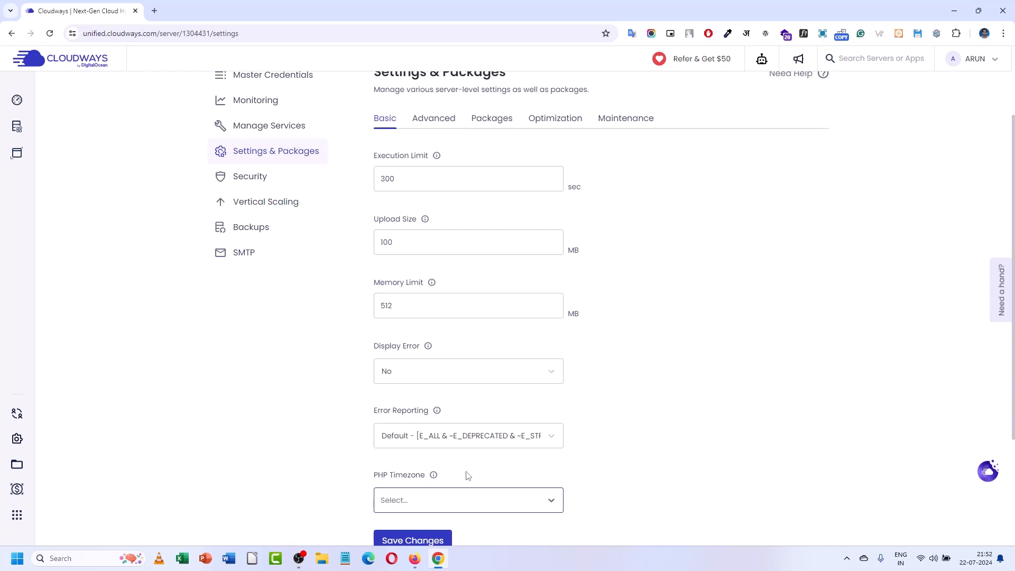
- Discard the unsaved basic settings and examine the advanced PHP, MySQL, NGINX, System and Varnish settings
scroll(449, 296, up, 2)
click(431, 224)
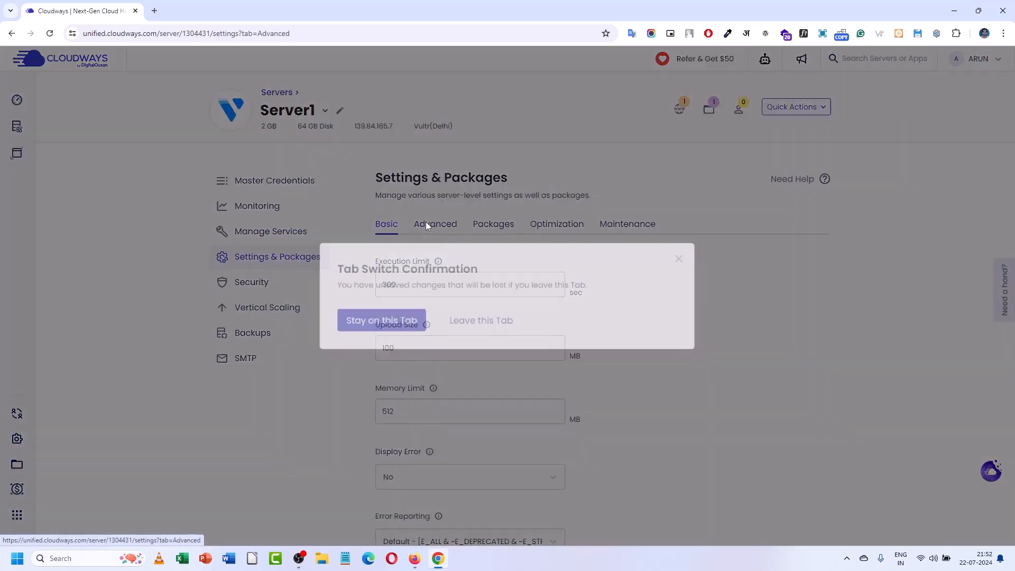
click(487, 319)
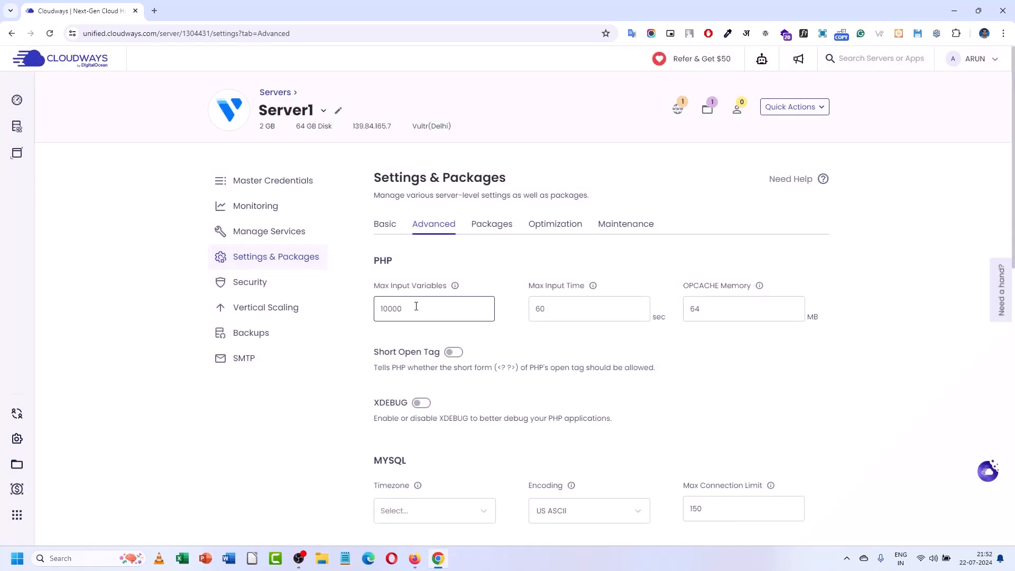
scroll(416, 306, down, 5)
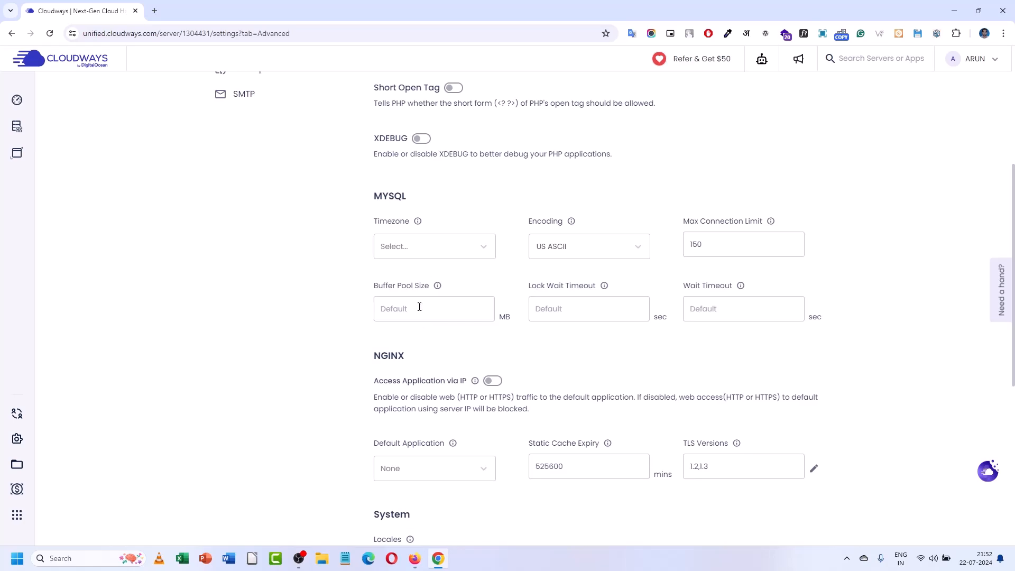
scroll(448, 328, down, 4)
scroll(449, 328, up, 6)
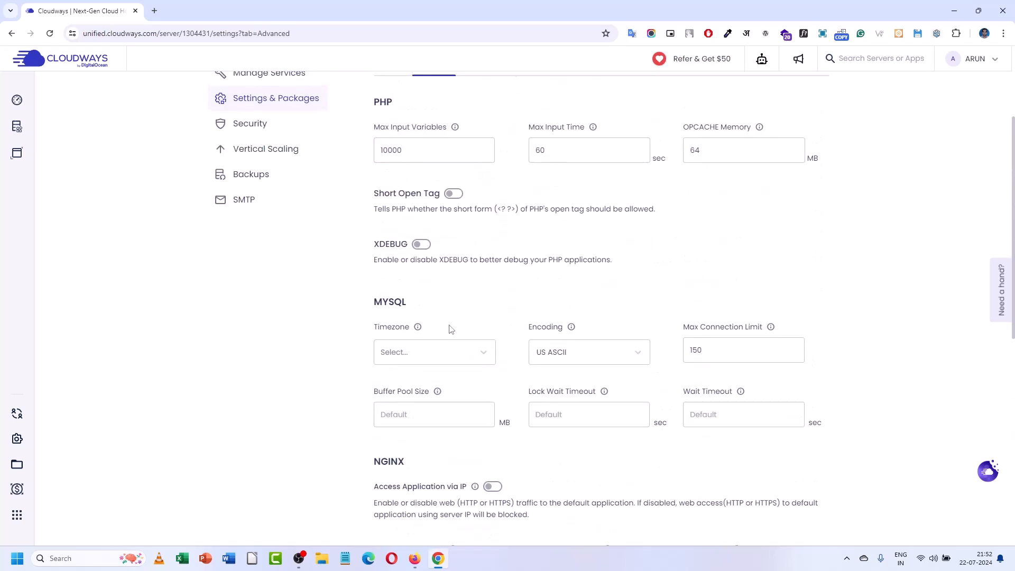
scroll(436, 291, down, 5)
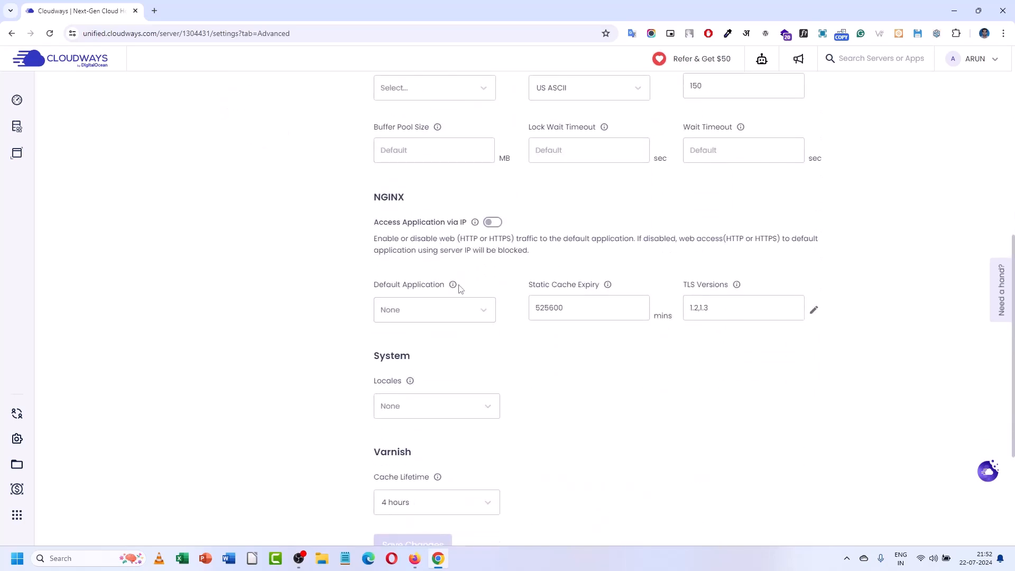
scroll(459, 289, down, 4)
scroll(460, 290, up, 12)
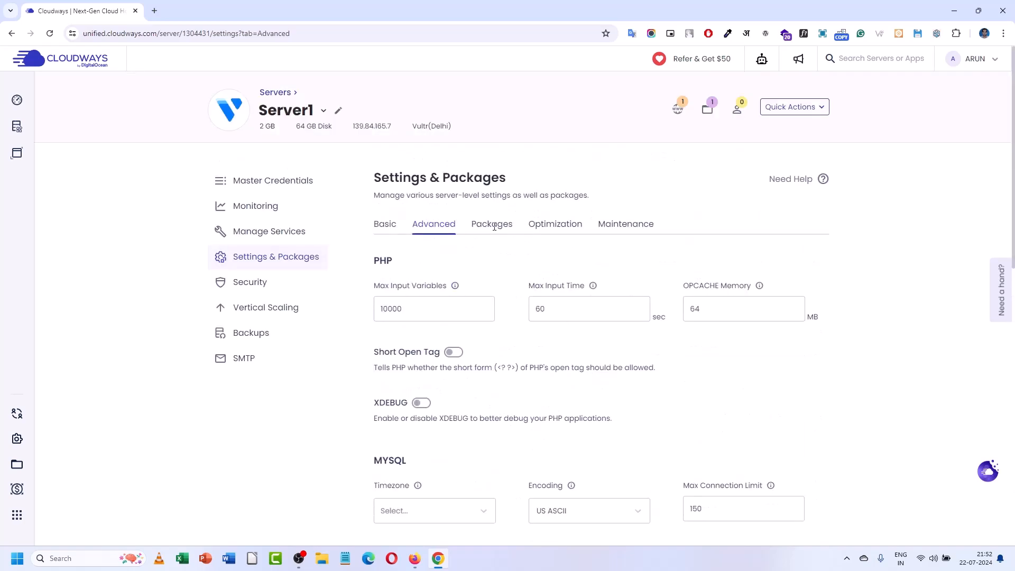
- View the server's packages and check which PHP and MariaDB versions can be chosen, without changing them
click(494, 226)
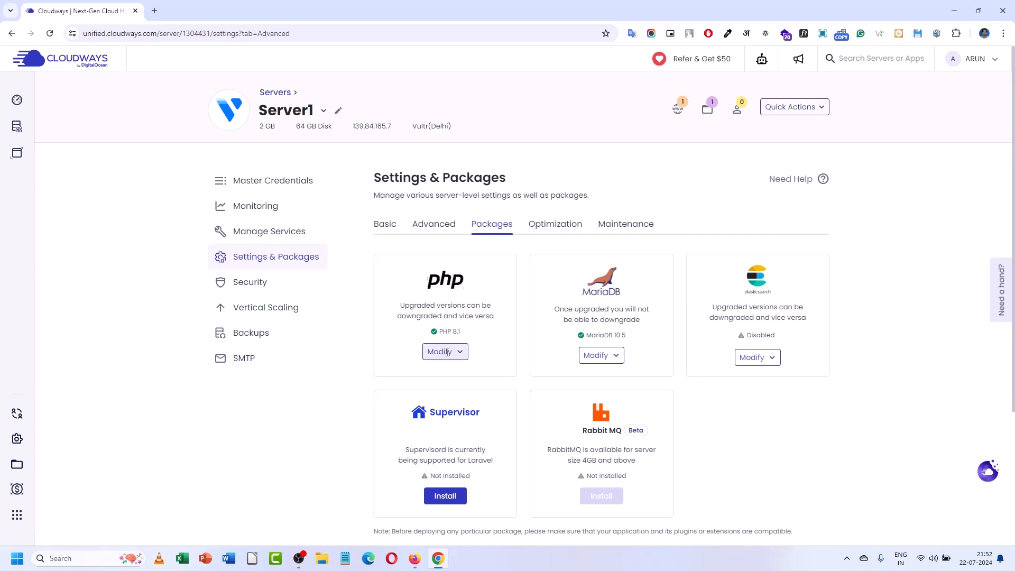
click(446, 352)
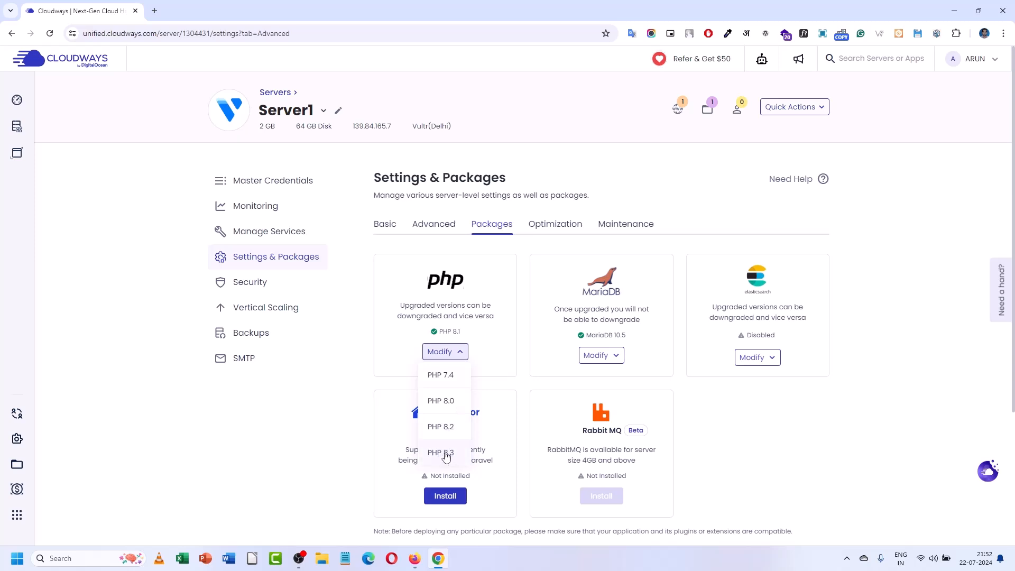
click(488, 364)
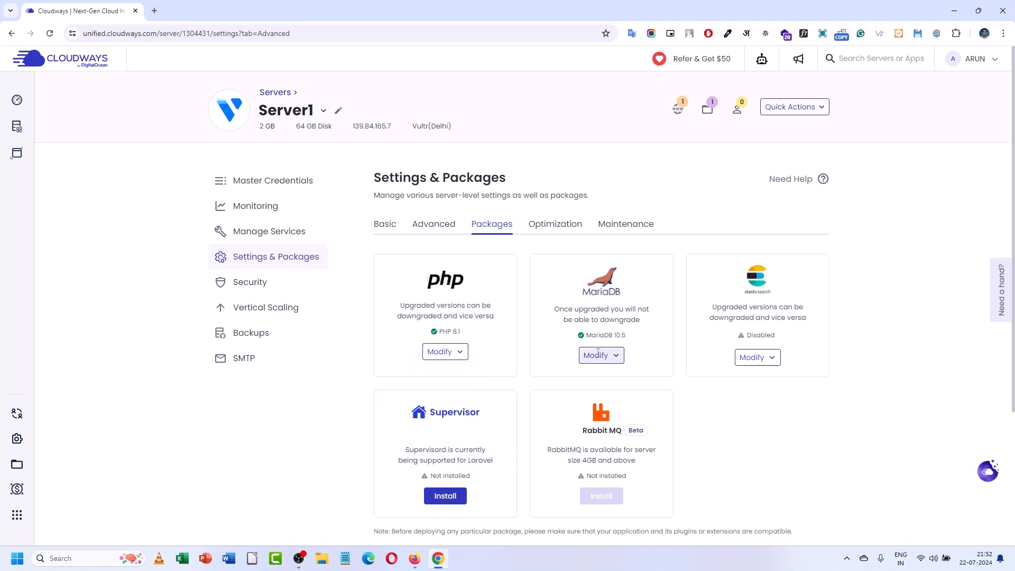
click(597, 352)
click(597, 352)
click(590, 351)
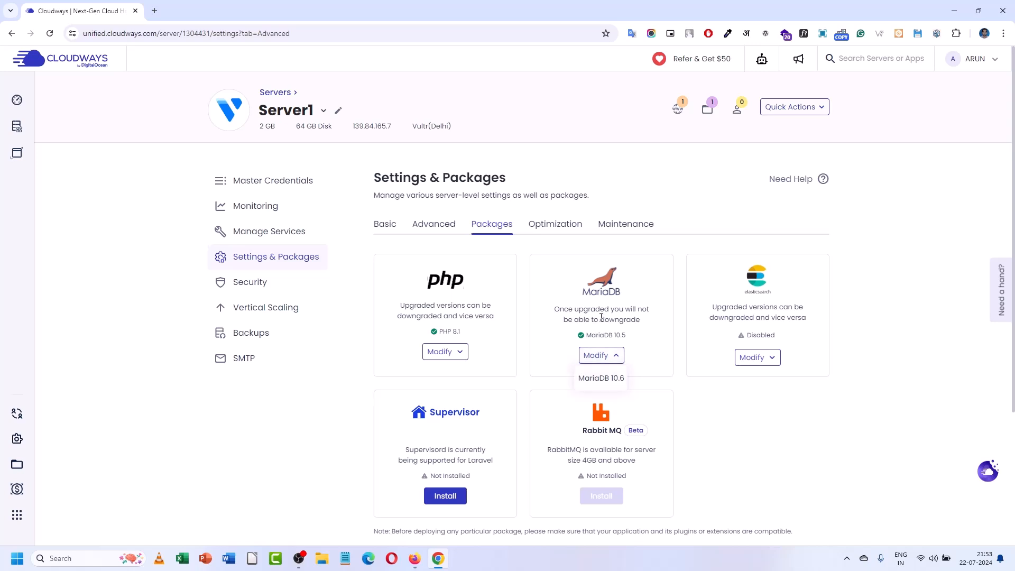
click(539, 347)
- Examine the server's maintenance schedule and its disk cleanup options under Optimization
click(557, 225)
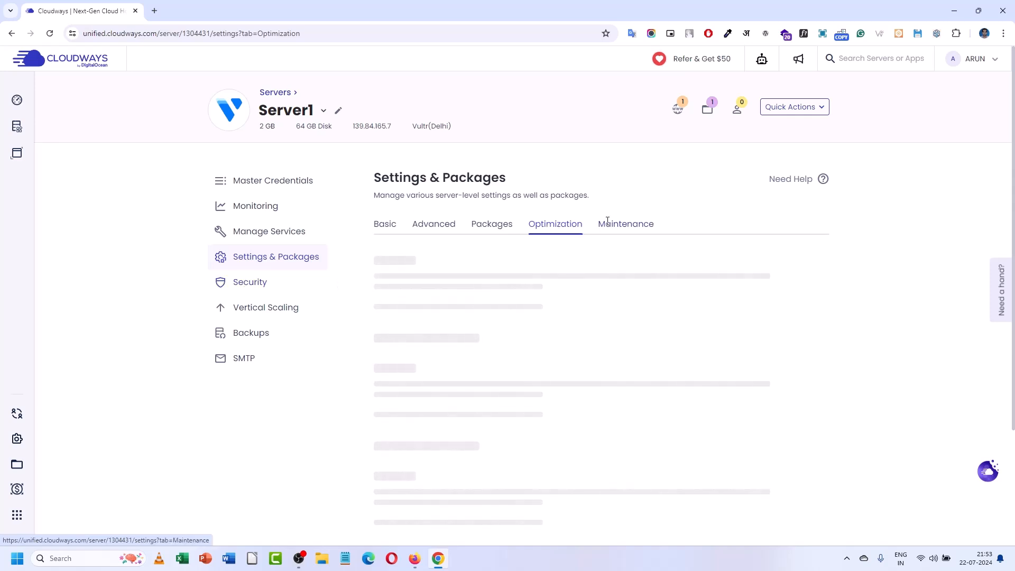
click(608, 222)
click(567, 222)
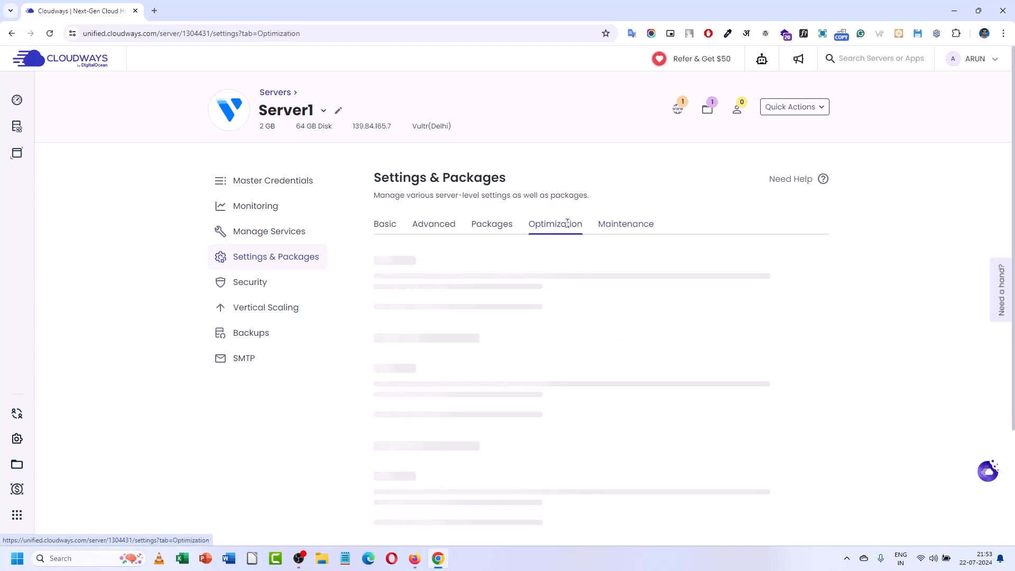
click(628, 226)
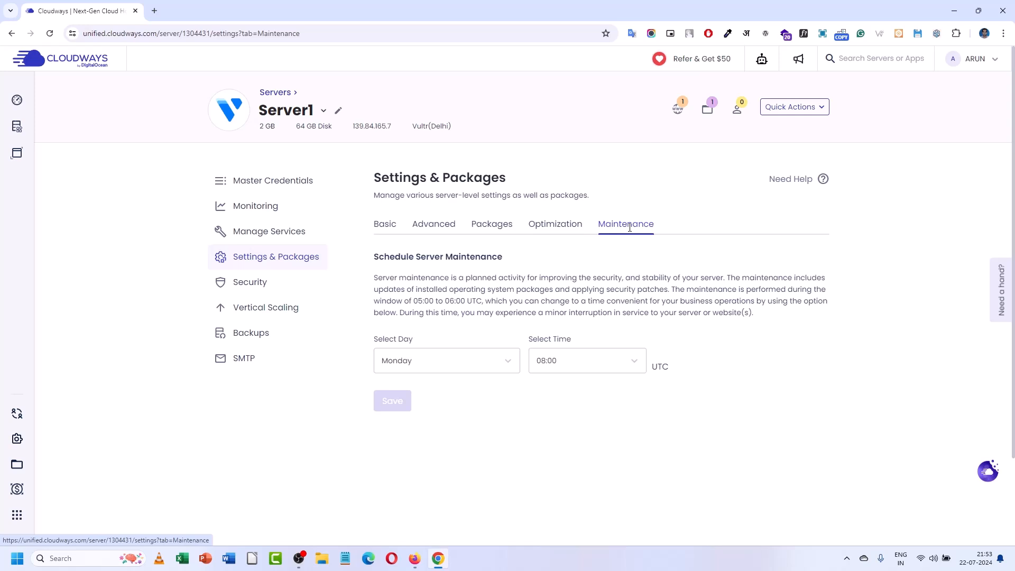
click(571, 224)
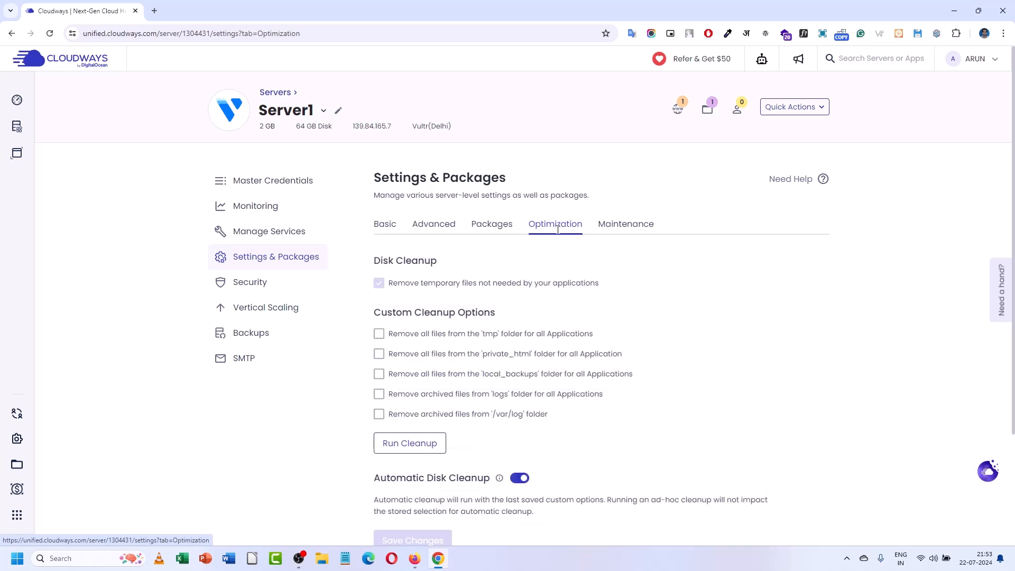
scroll(535, 296, down, 1)
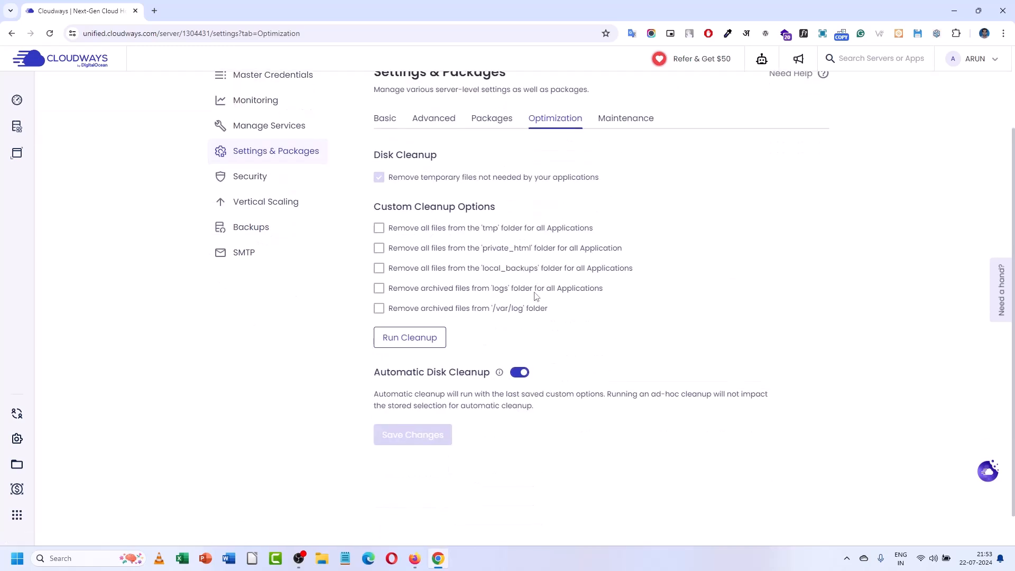
scroll(535, 296, up, 1)
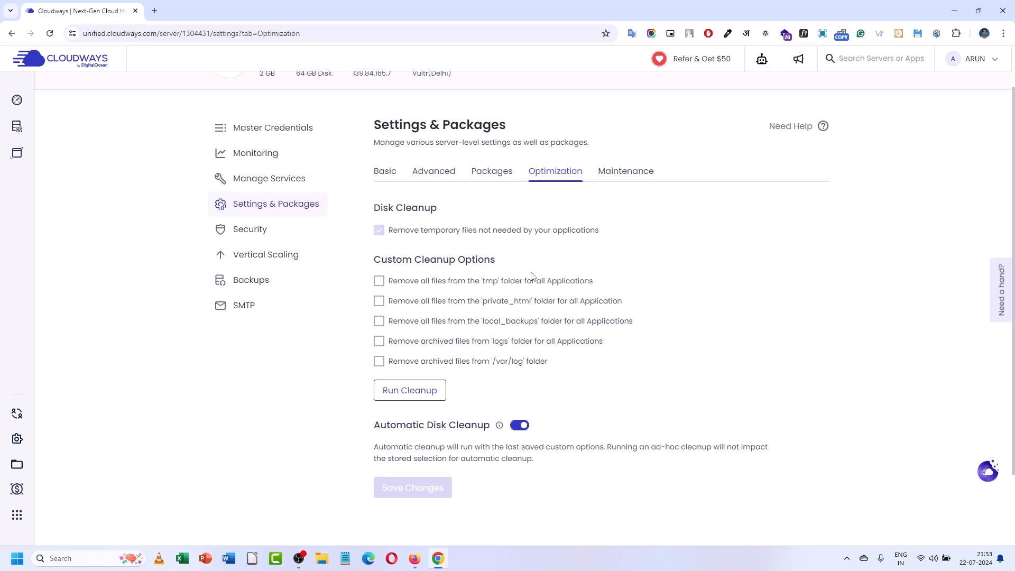
- Review the server's Security page, previewing the SSH/SFTP option to block all non-whitelisted IPs and viewing the MySQL whitelist
click(234, 229)
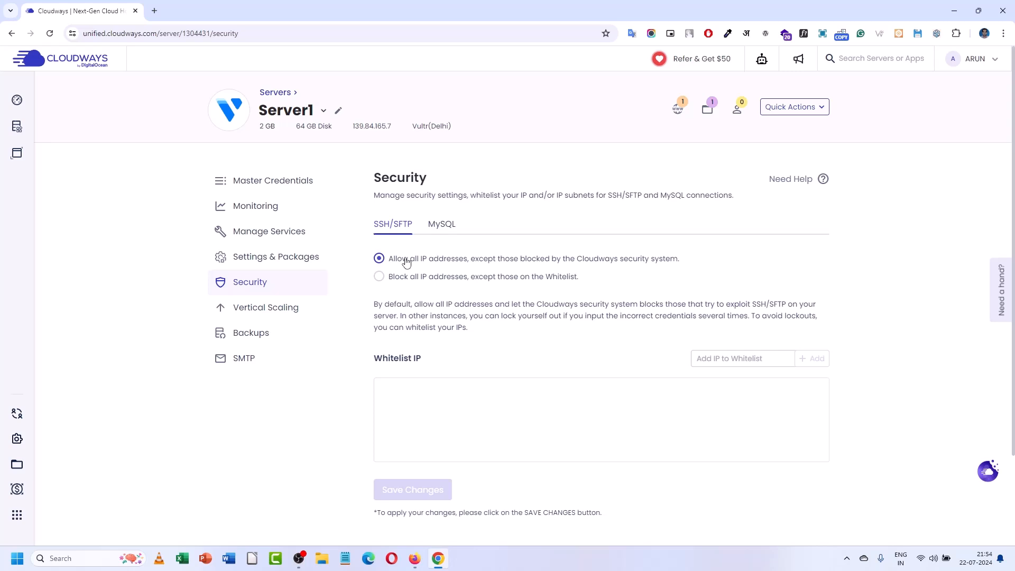
click(379, 277)
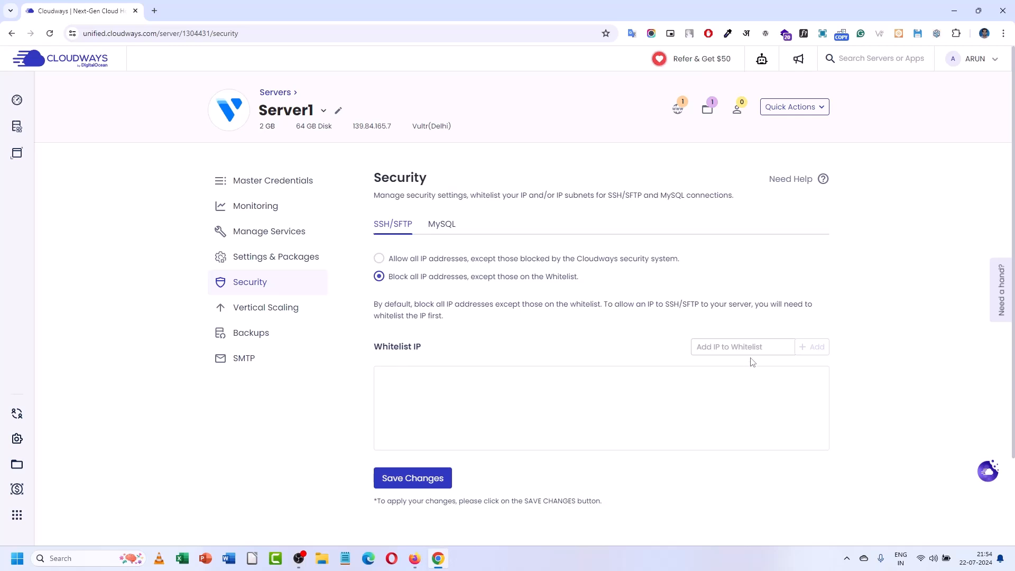
click(751, 341)
click(379, 258)
click(438, 224)
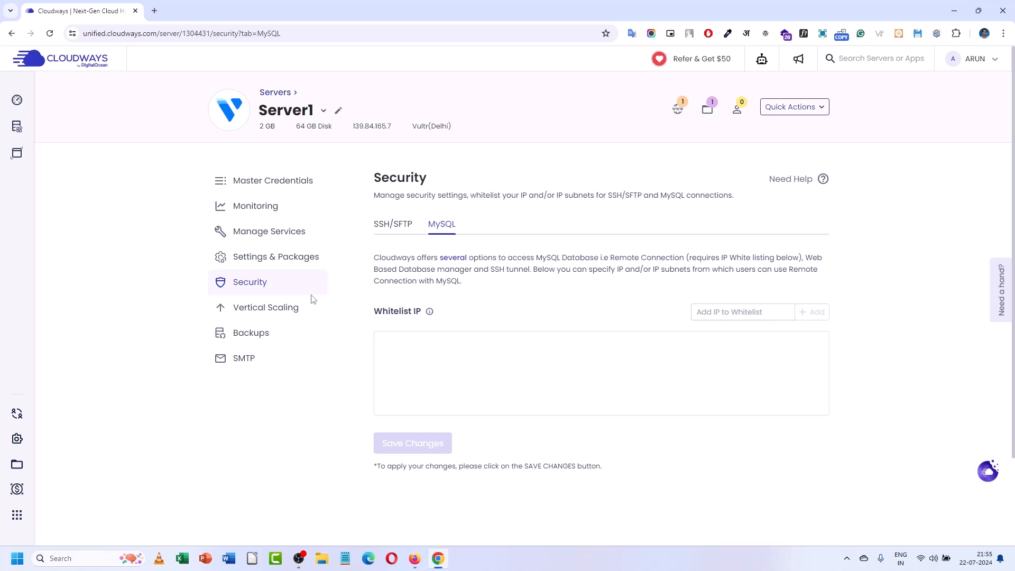
- Open Vertical Scaling, preview the 4 GB server size and its pricing, and return the selection to 2 GB
click(273, 309)
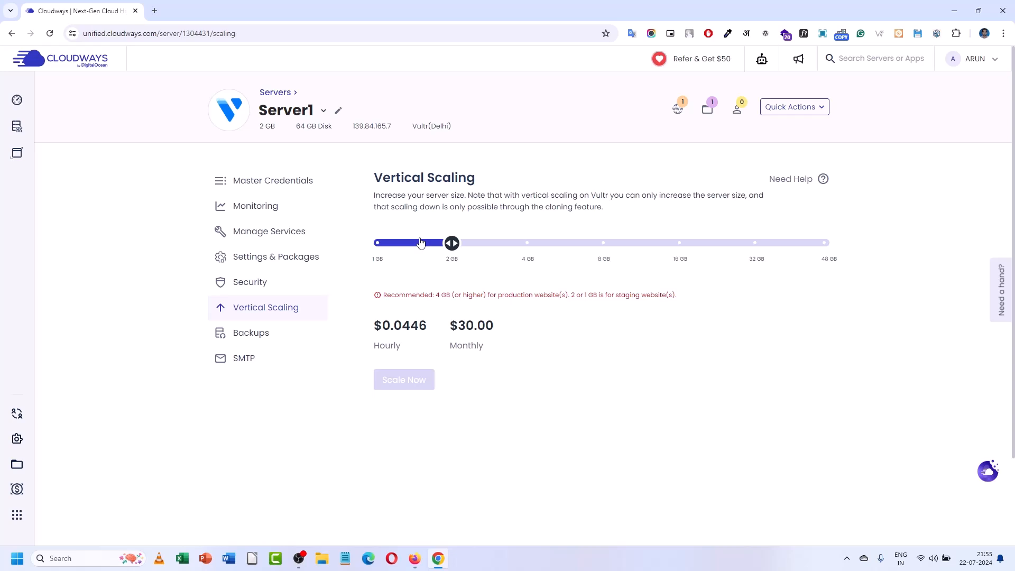
mouse_move(529, 248)
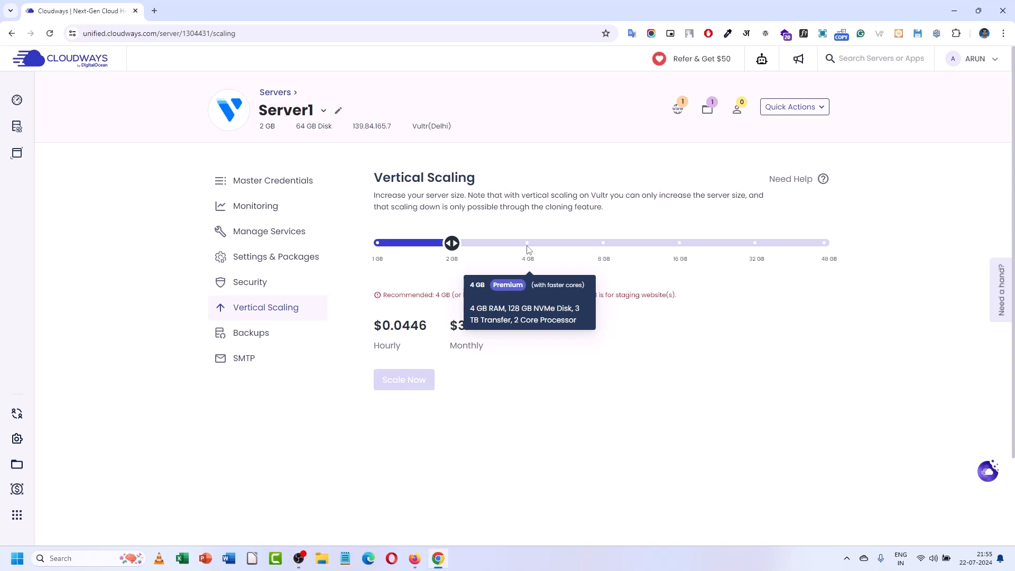
click(528, 248)
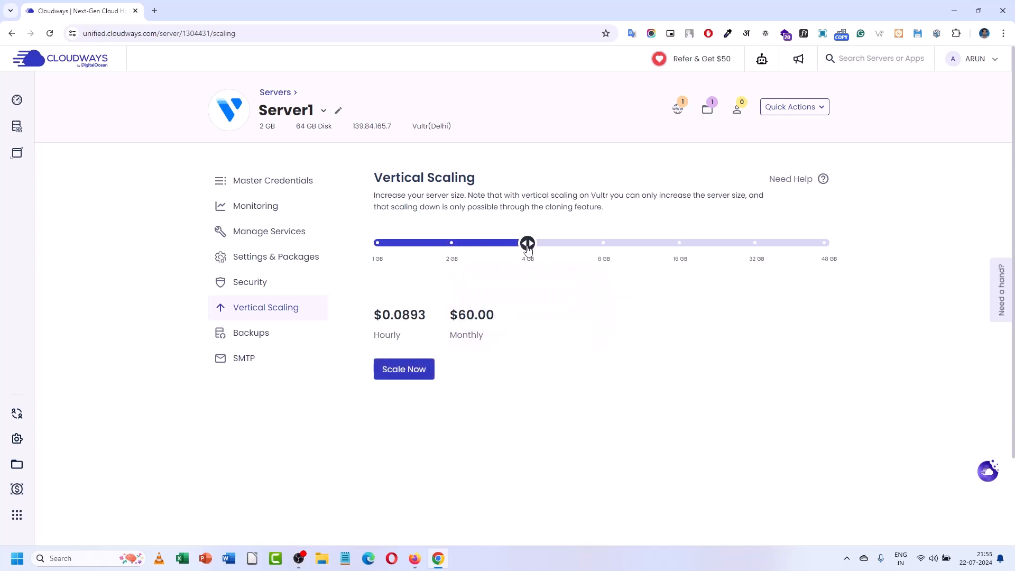
click(448, 247)
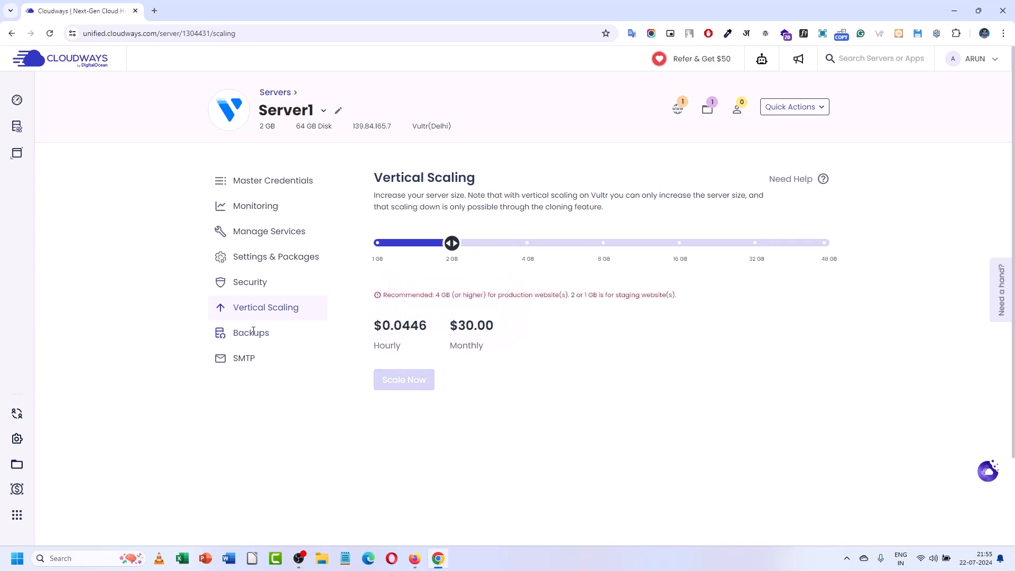
- Review the server's Backups page, checking the schedule hour and backup frequency choices without changing them, and open the SMTP page
click(252, 336)
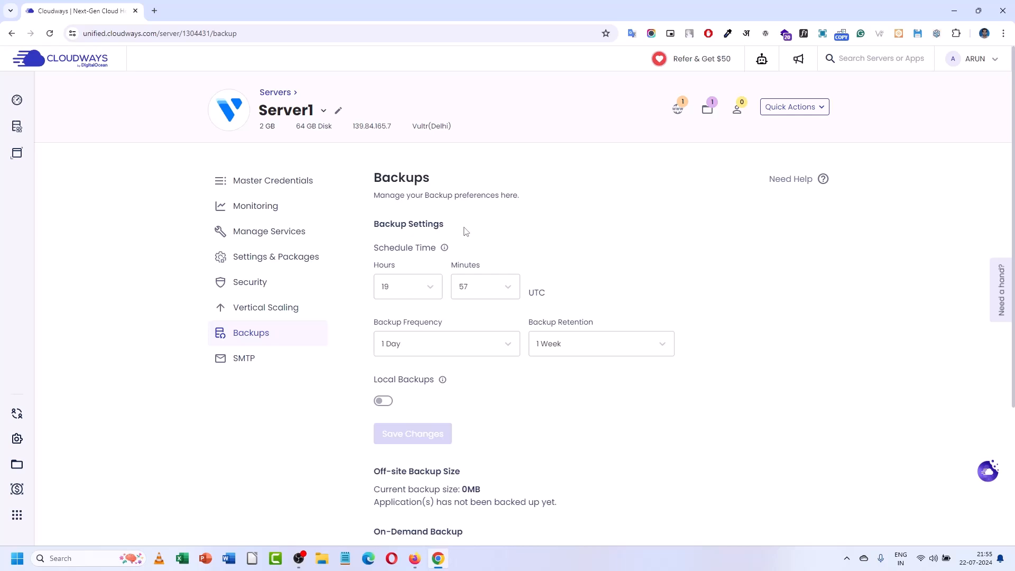
click(426, 284)
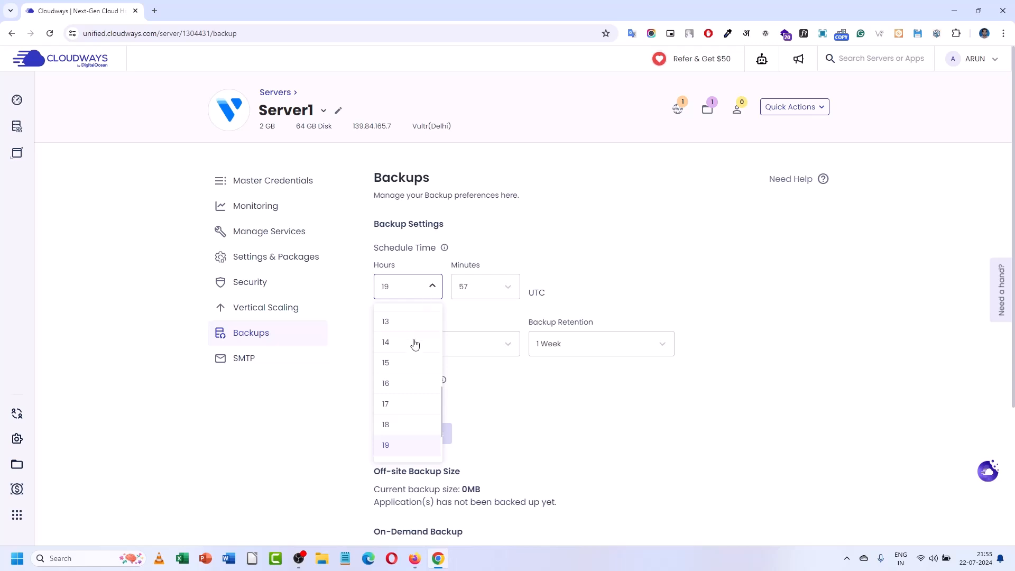
scroll(414, 345, up, 5)
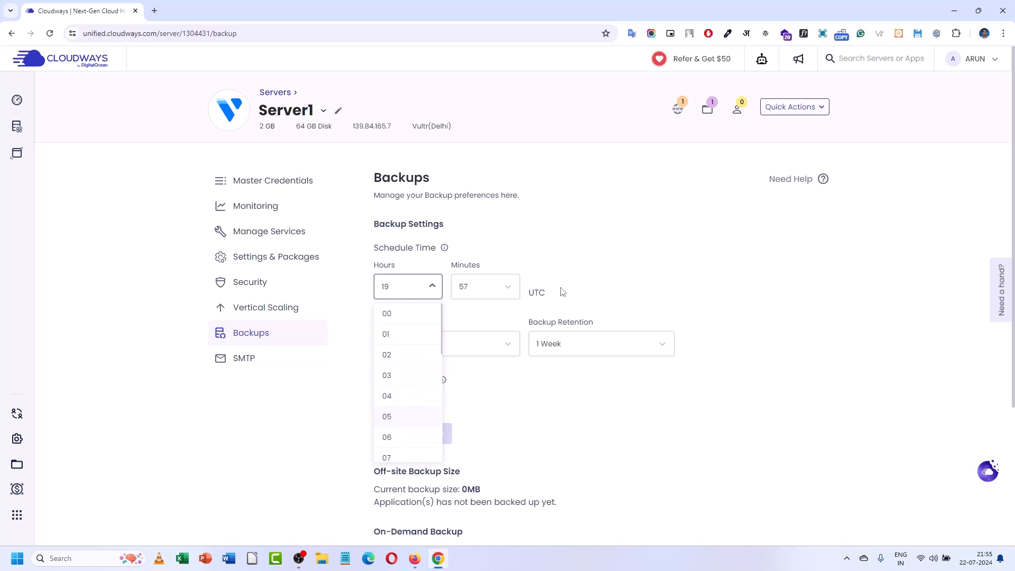
click(644, 233)
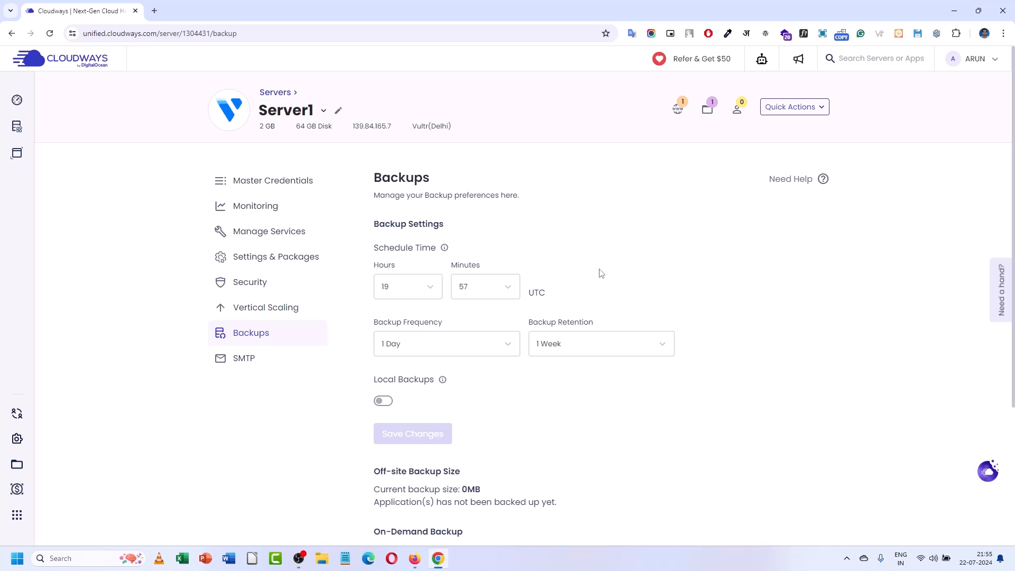
scroll(600, 272, down, 2)
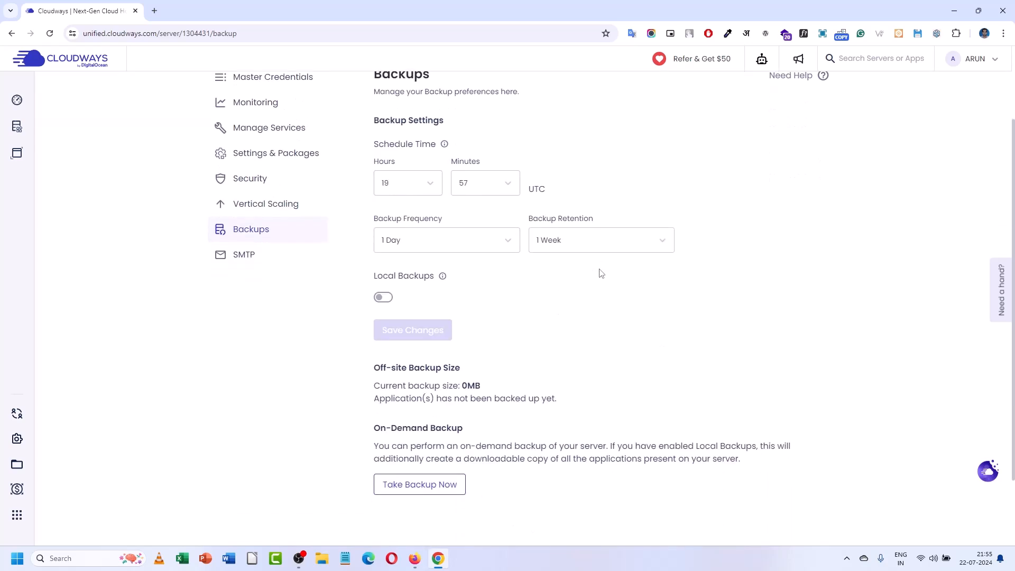
click(461, 242)
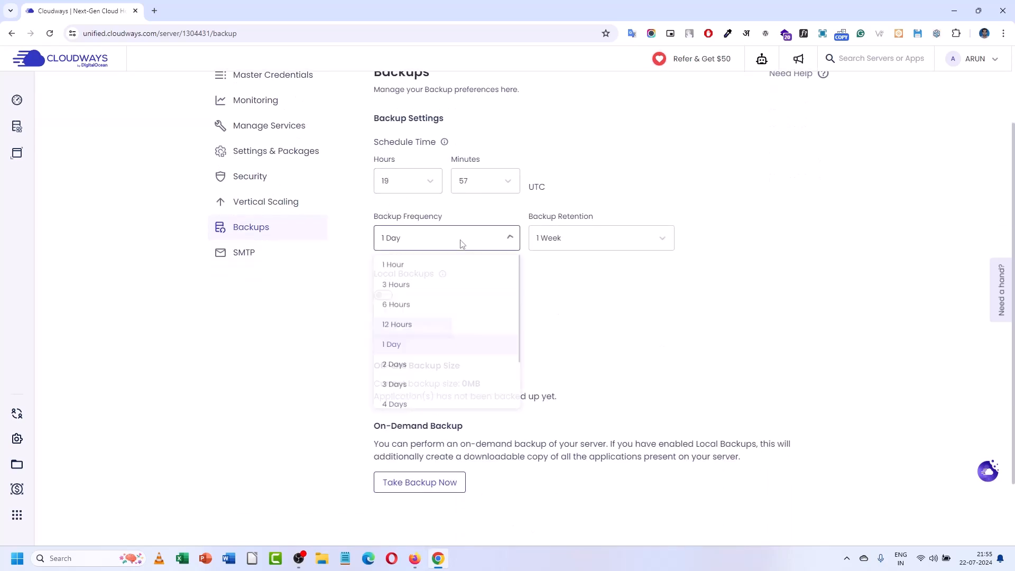
click(462, 243)
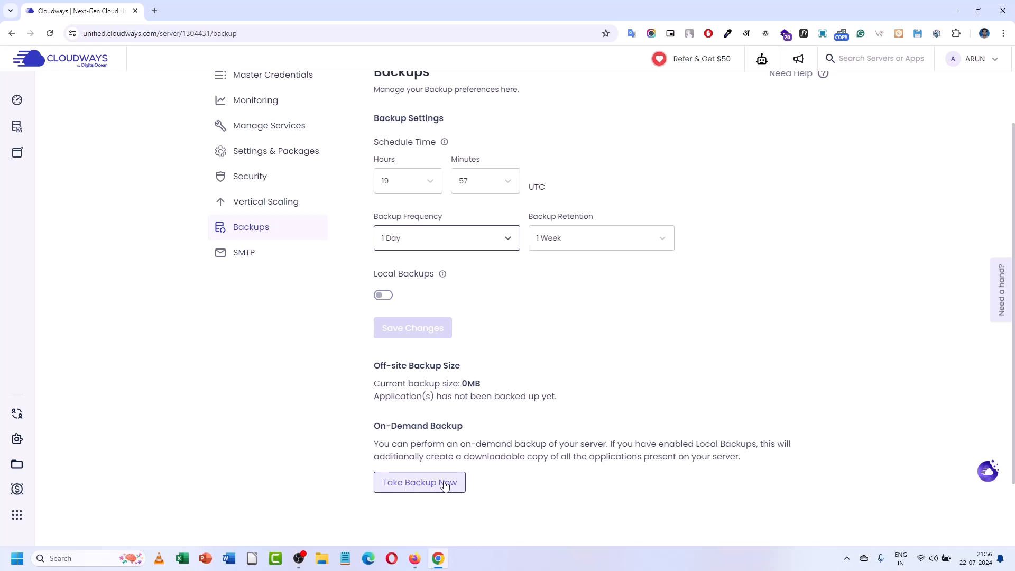
click(240, 253)
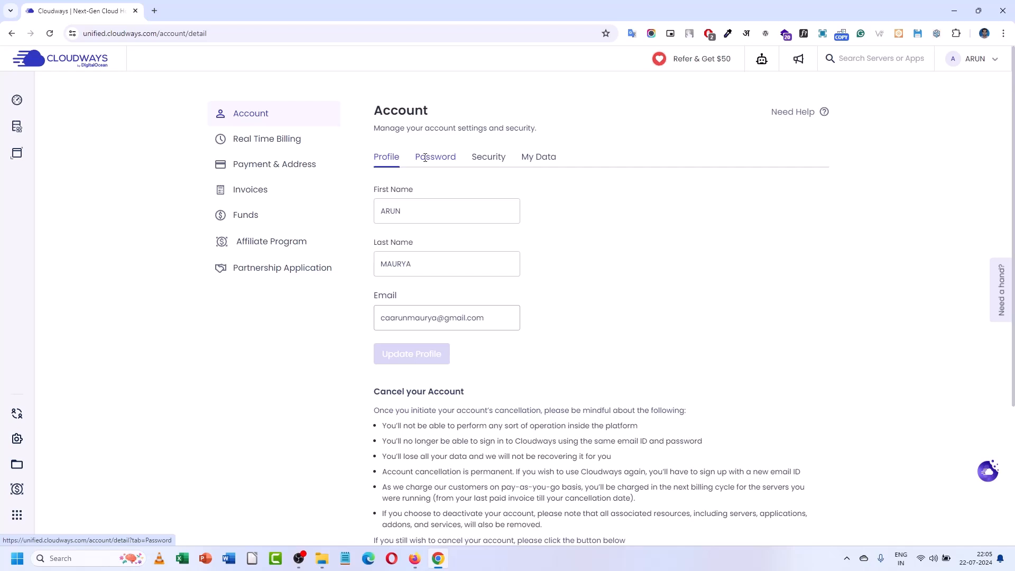
- Open the account's Security settings and examine the Two Factor Authentication activation and New Login Alert options
click(488, 157)
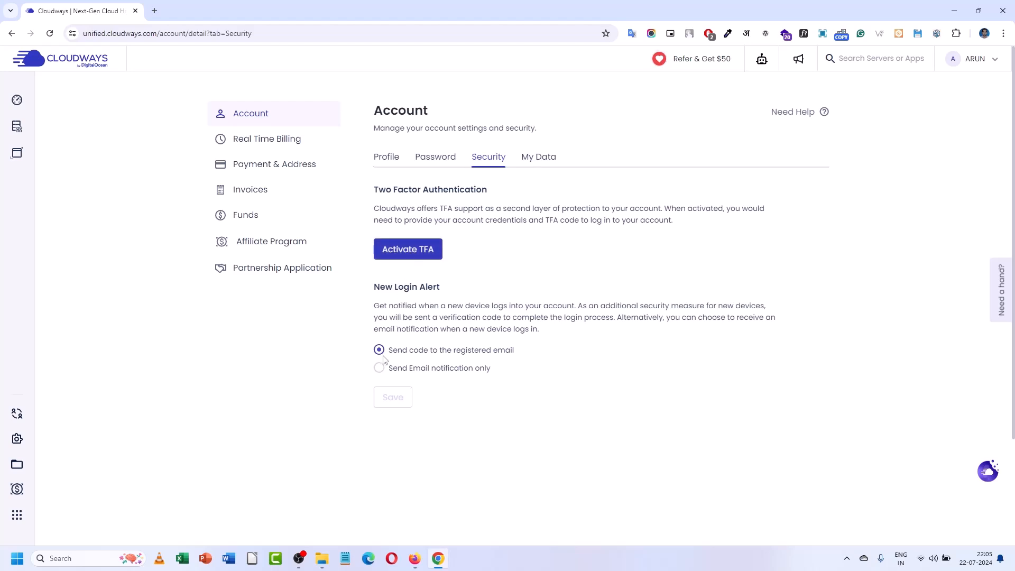
click(411, 260)
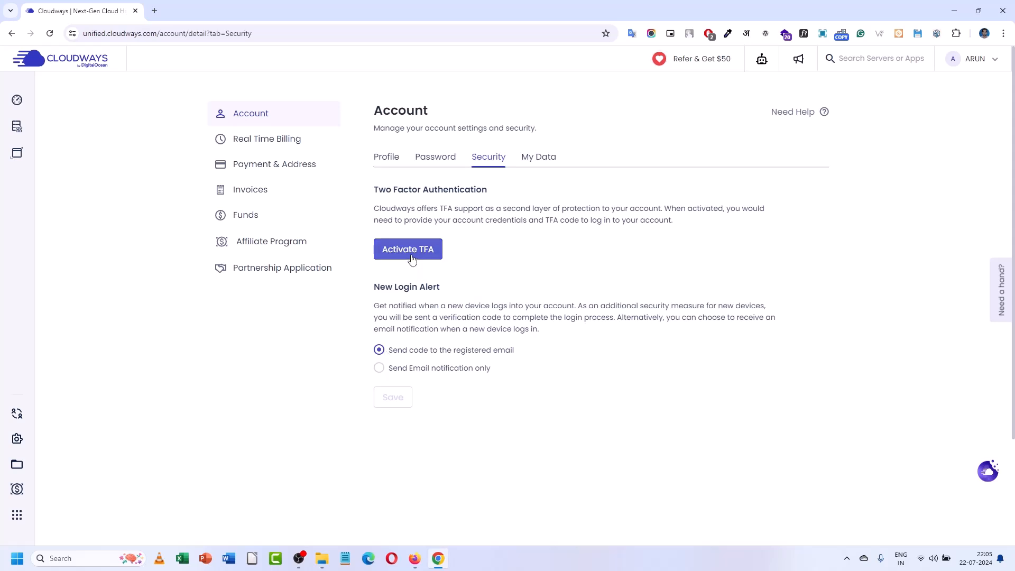
- Open the MyWp1 application from the dashboard's application list, view its live WordPress site, and return to its management page
mouse_move(61, 130)
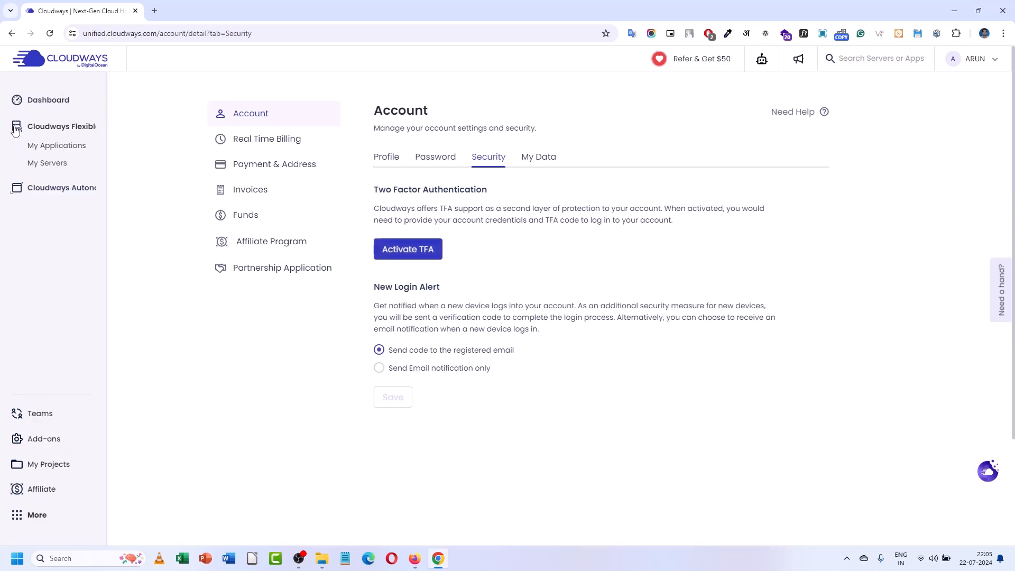
click(61, 105)
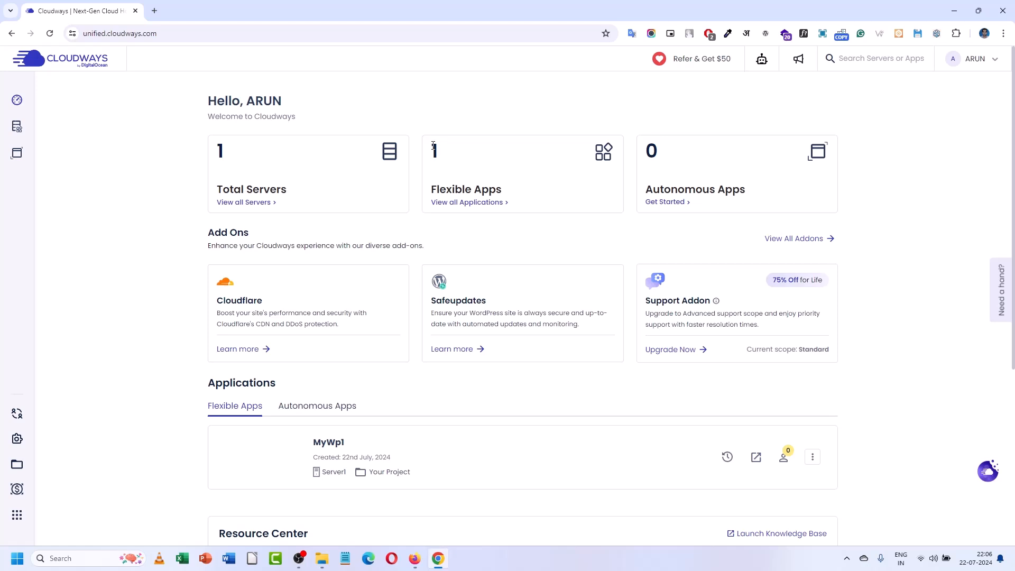
click(472, 205)
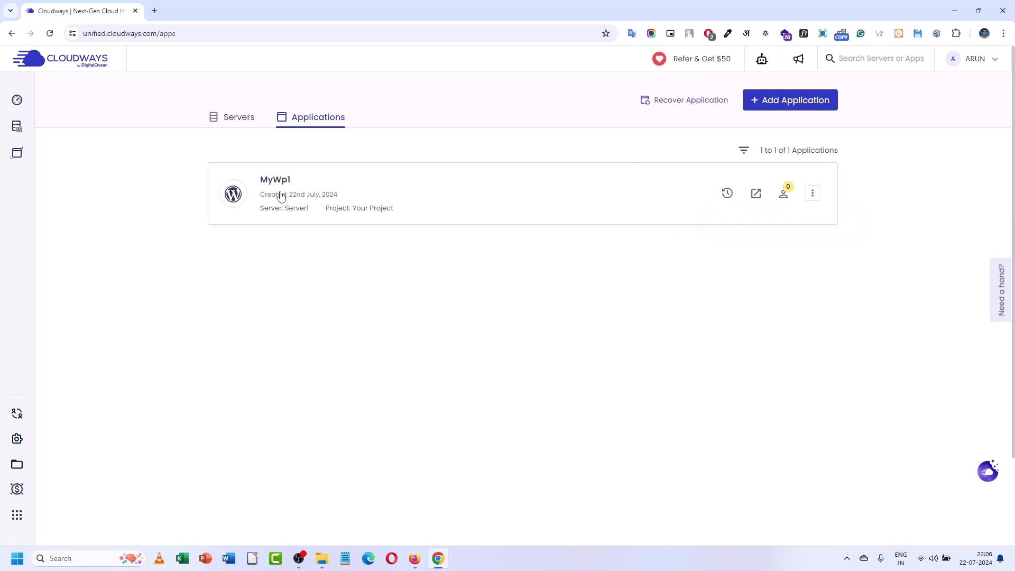
click(280, 181)
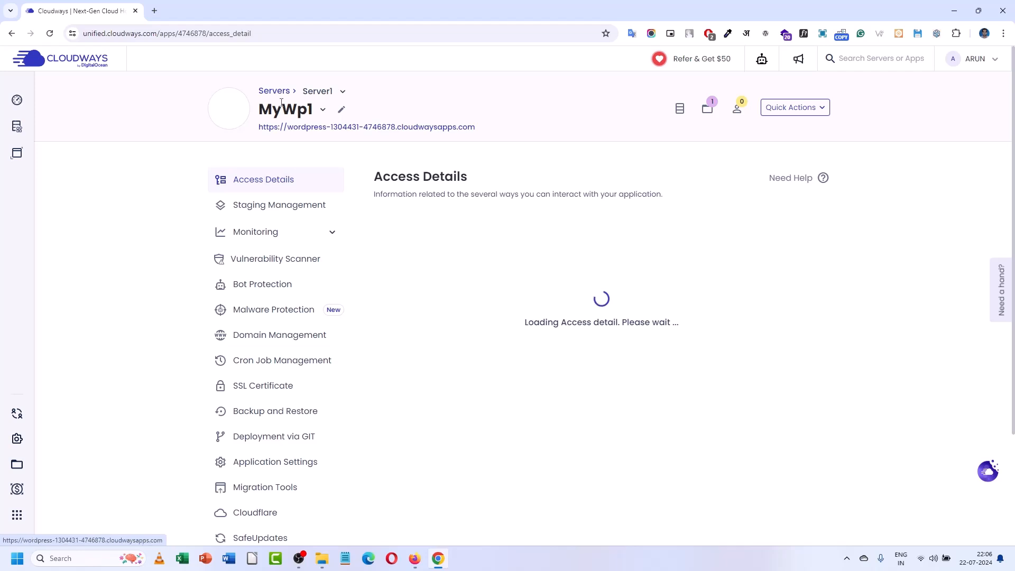
click(309, 129)
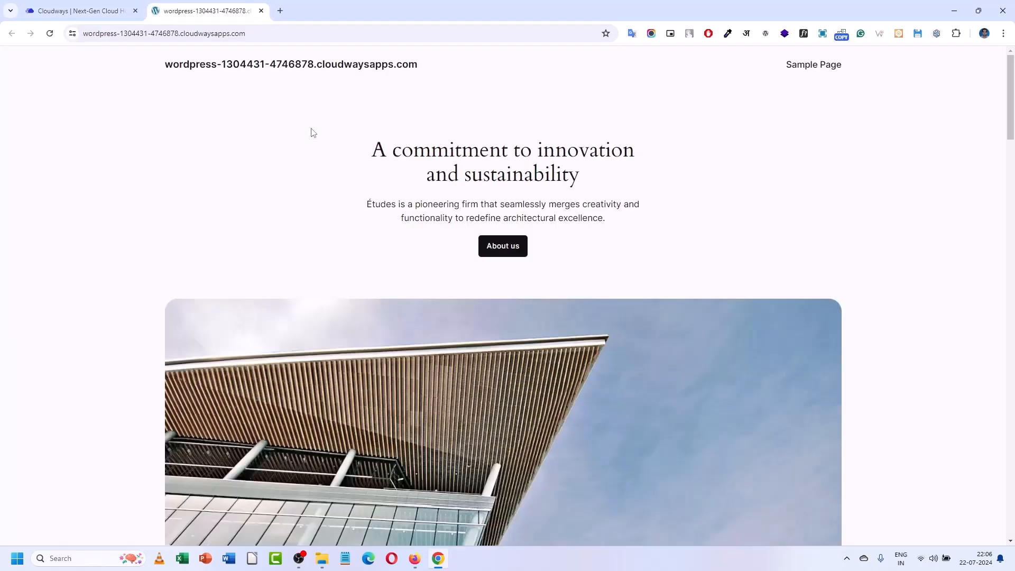
click(112, 5)
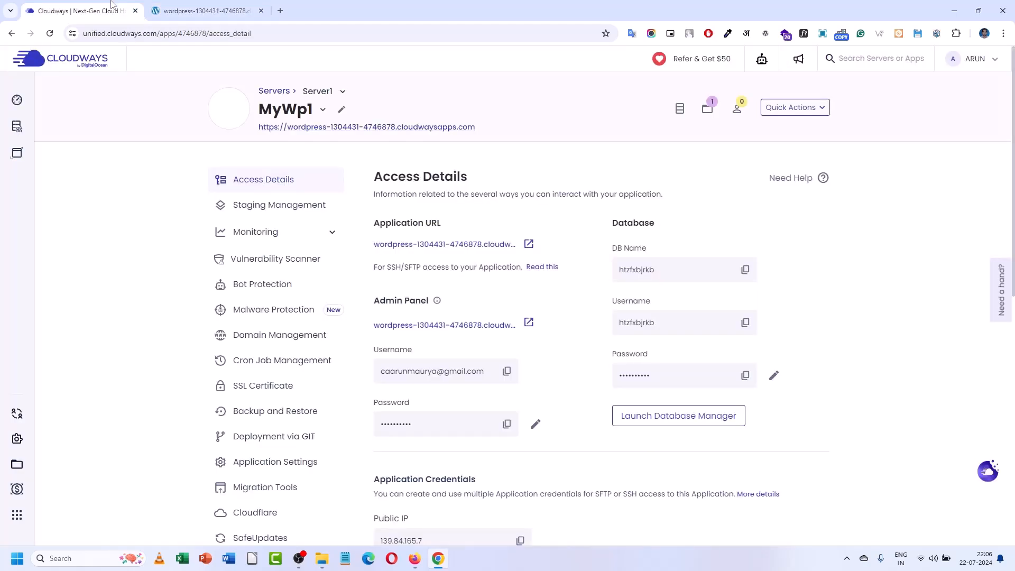
- Look over MyWp1's available management sections and open Domain Management to view its domain list
scroll(290, 388, down, 3)
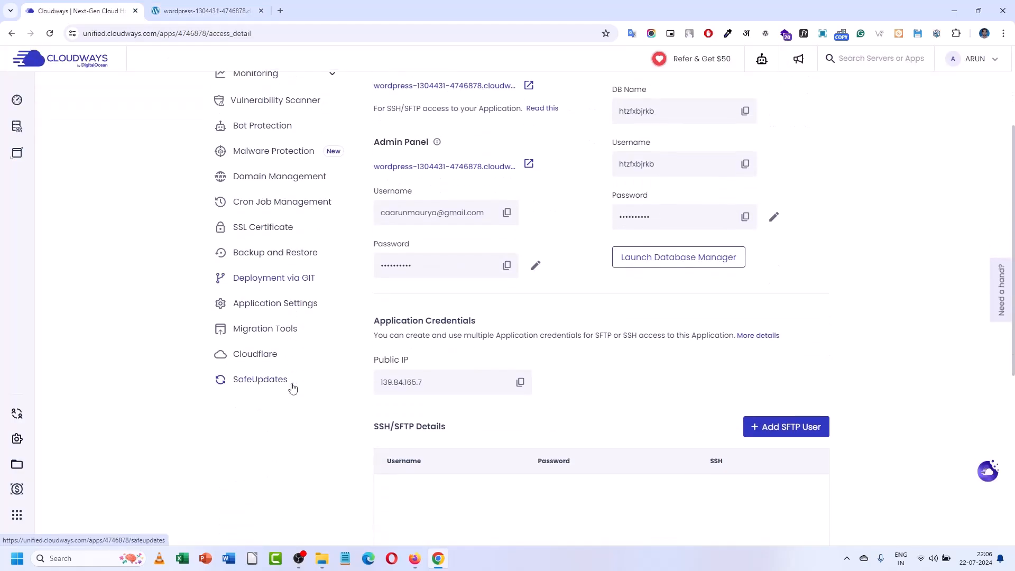
scroll(291, 370, up, 1)
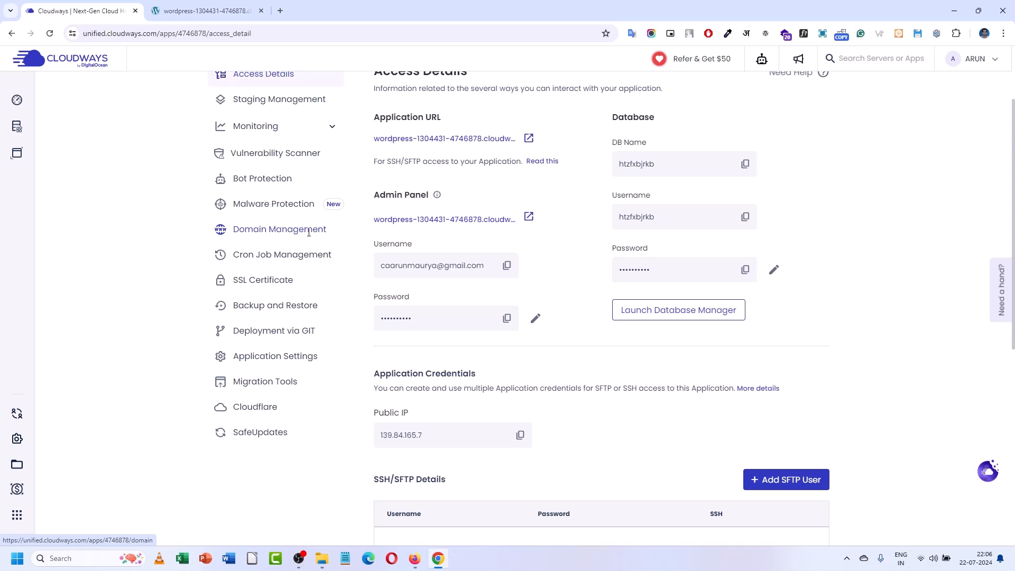
click(309, 230)
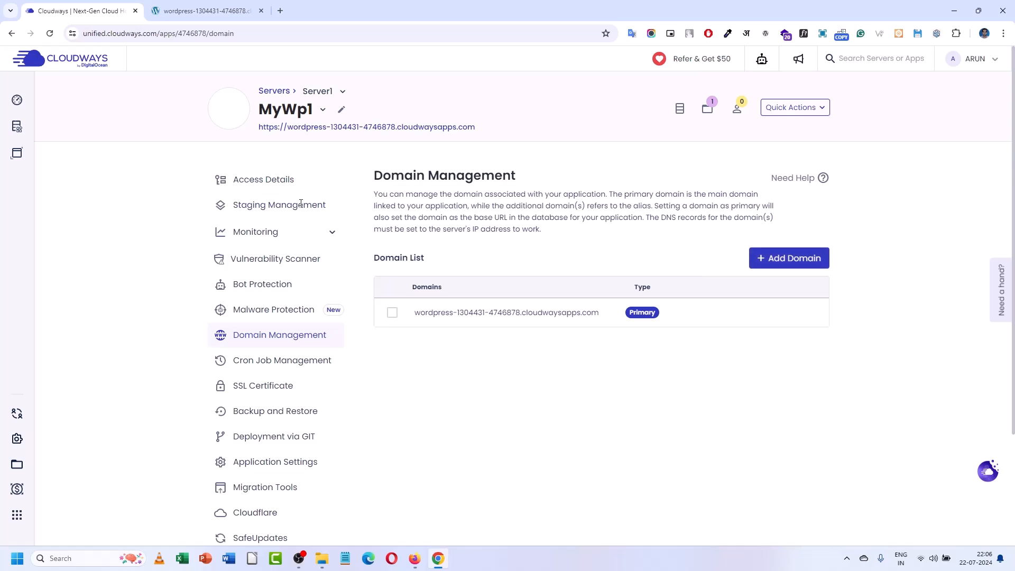
- Review MyWp1's Access Details, try to launch the database manager, and view the SSH/SFTP details
click(258, 181)
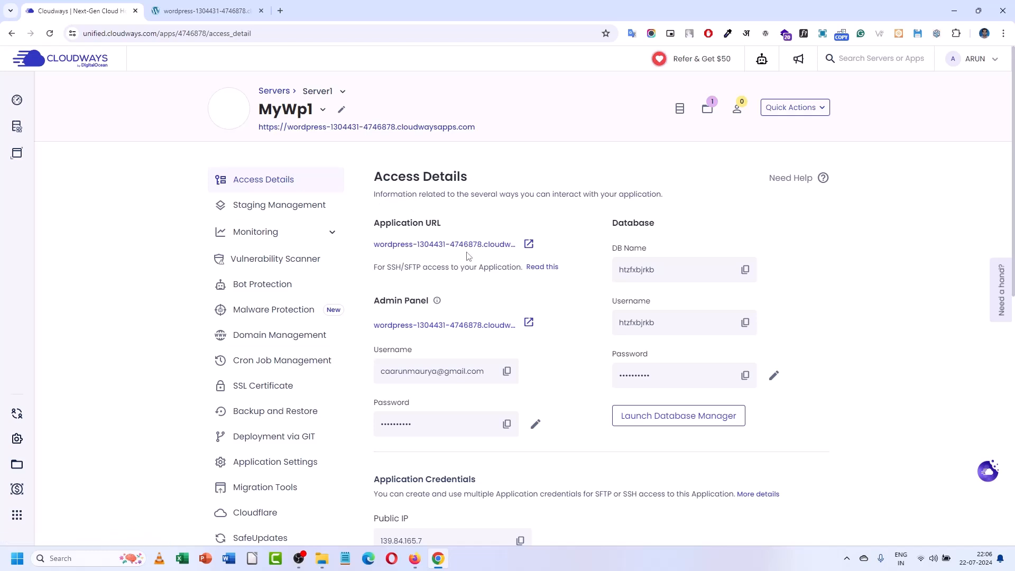
scroll(467, 257, down, 1)
scroll(468, 257, down, 1)
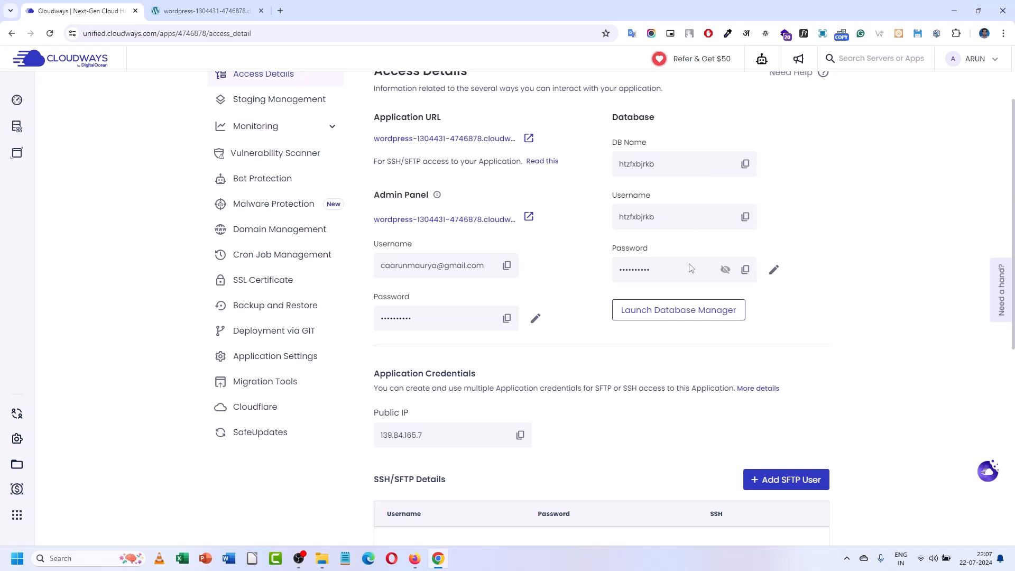
click(690, 313)
click(588, 34)
click(589, 33)
scroll(519, 314, down, 3)
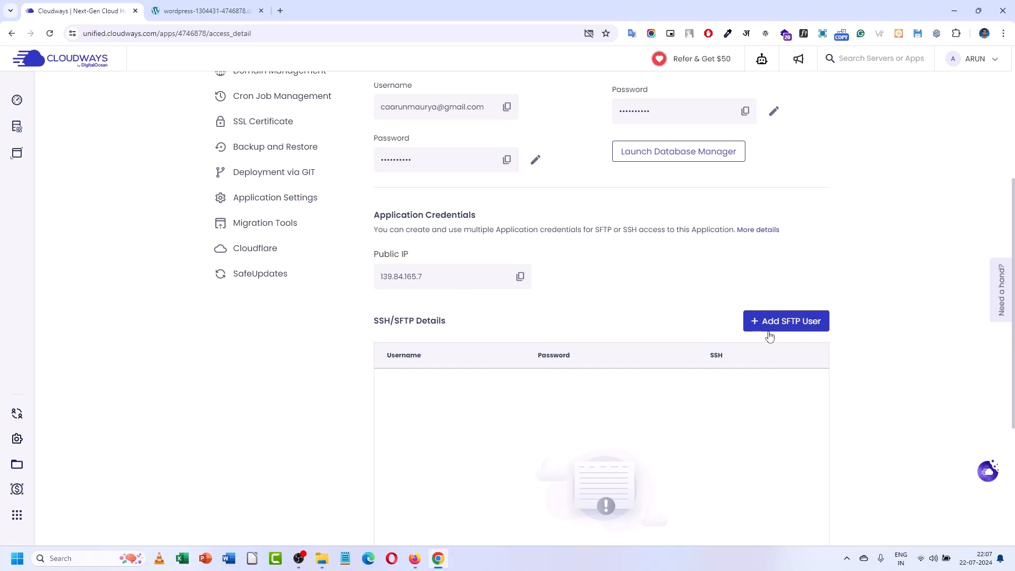
scroll(264, 252, up, 5)
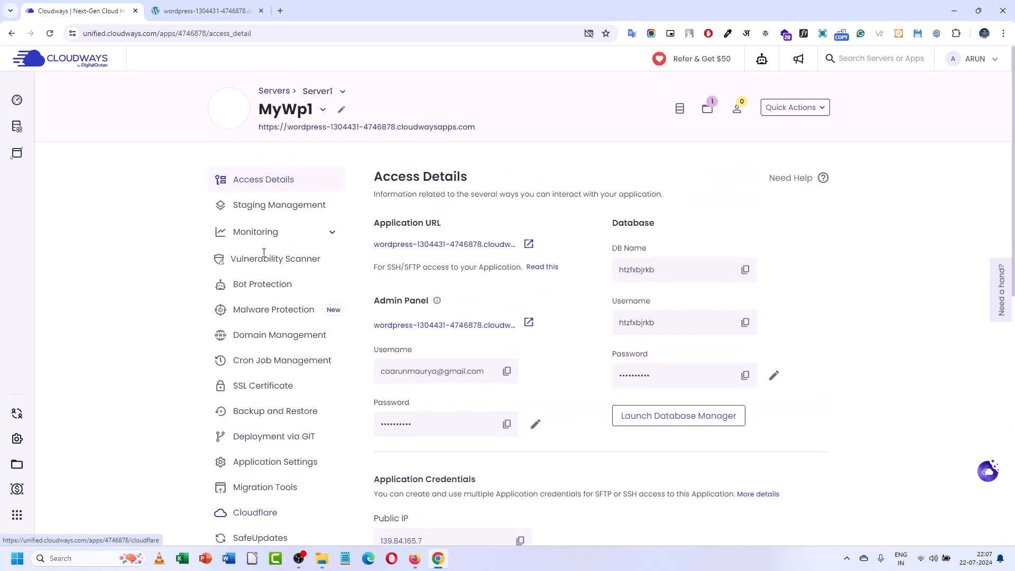
- View MyWp1's Staging Management page and expand the Monitoring section to show its analytics and logs
click(260, 217)
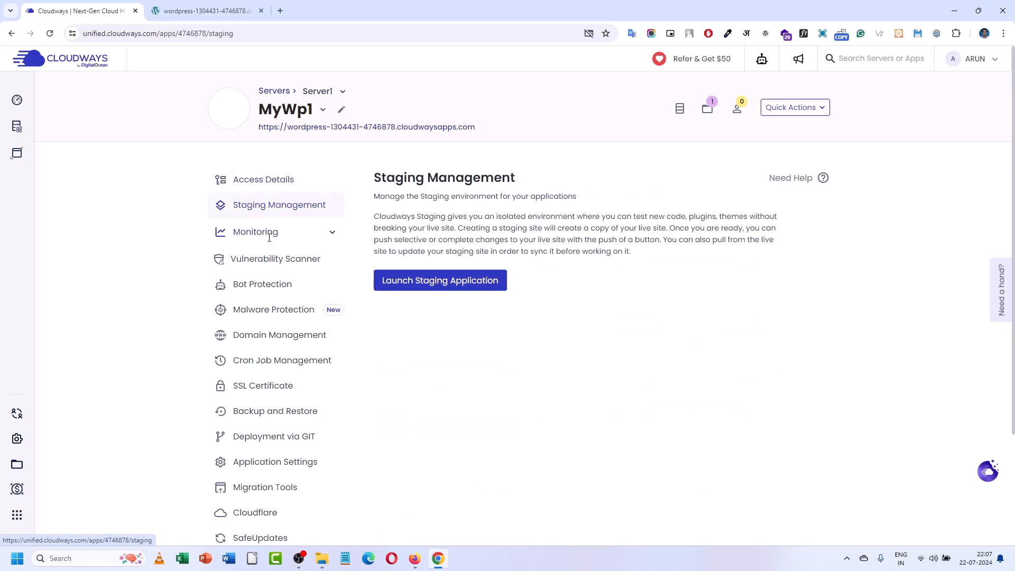
click(269, 233)
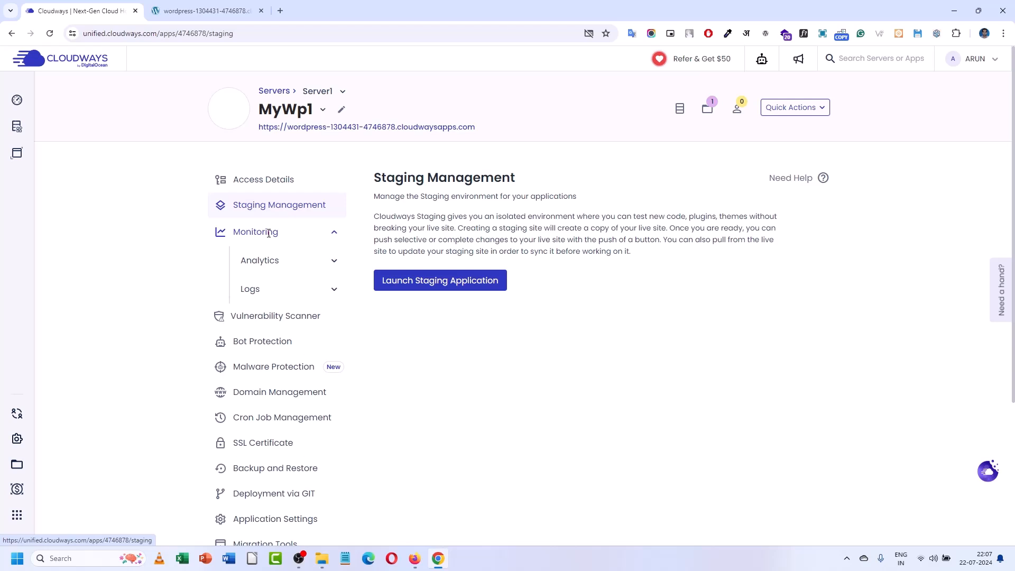
- Examine MyWp1's Vulnerability Scanner, looking through its Core, Theme(s) and Plugin(s) tables
click(309, 311)
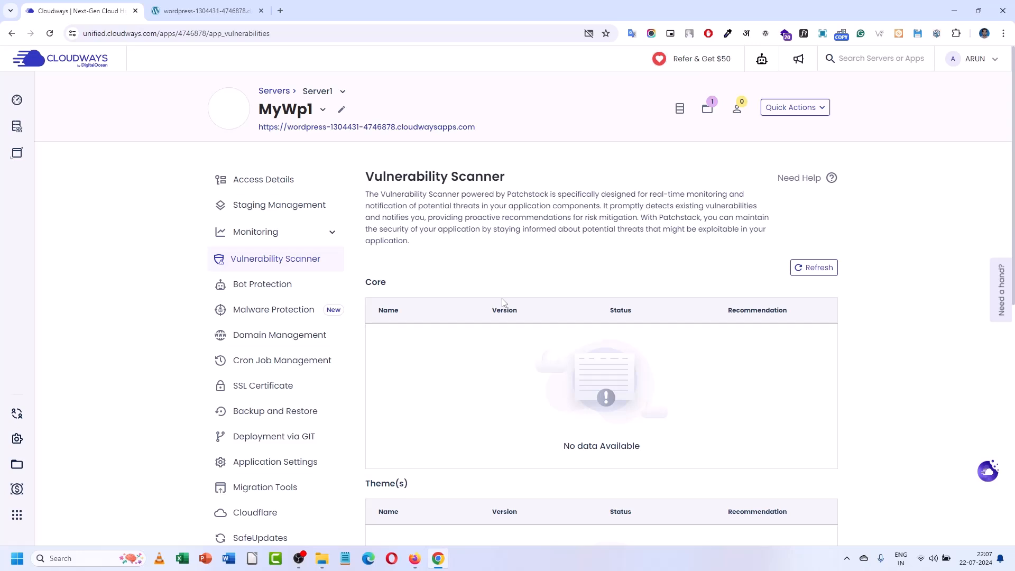
scroll(466, 280, down, 1)
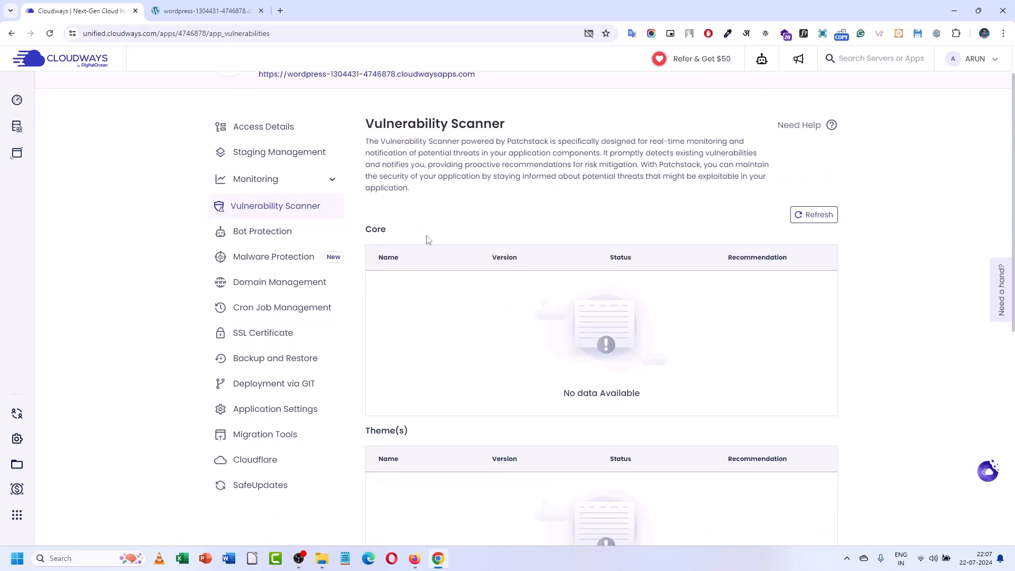
scroll(406, 249, down, 1)
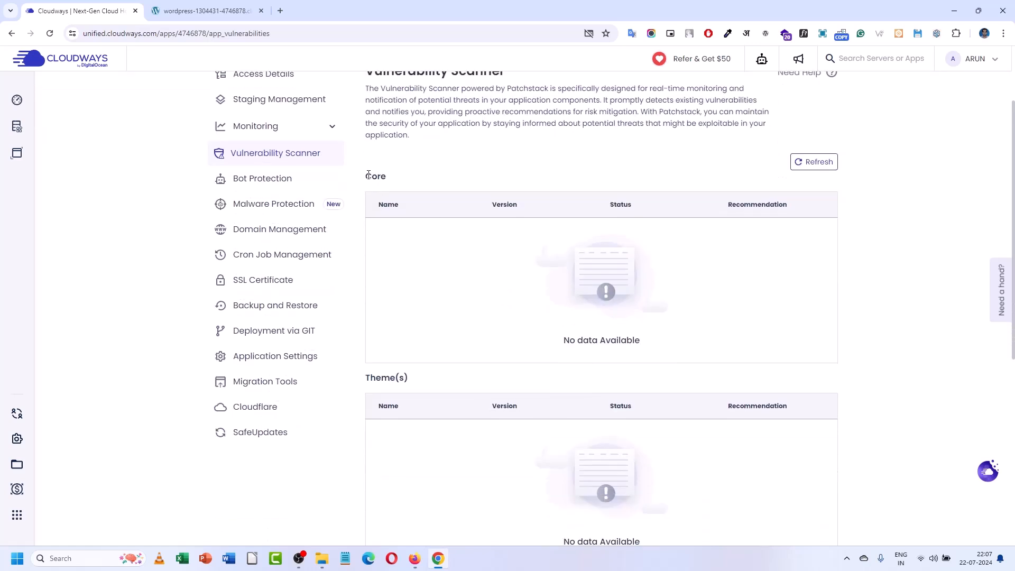
drag(369, 176, 396, 179)
scroll(516, 245, down, 2)
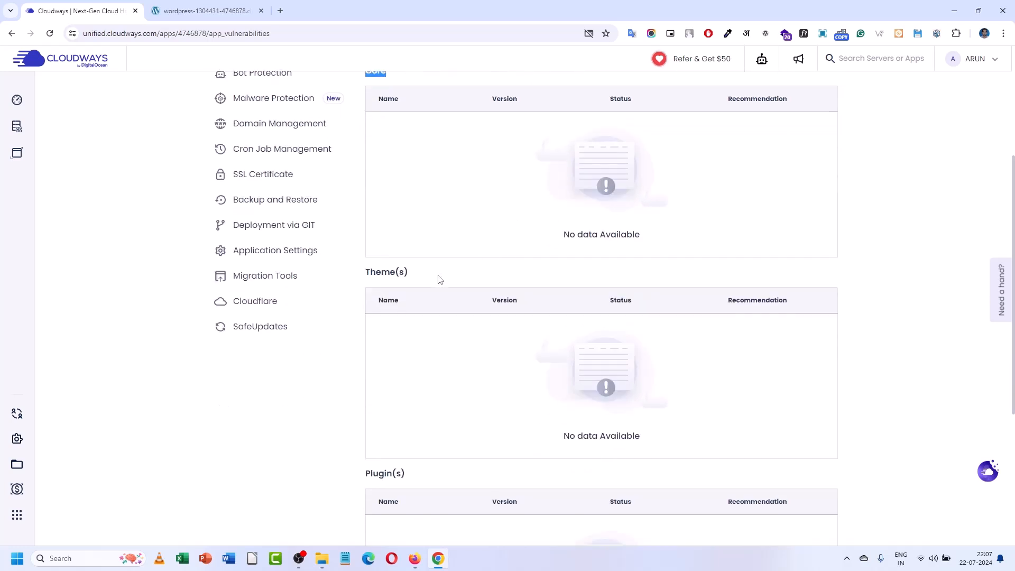
scroll(465, 340, down, 1)
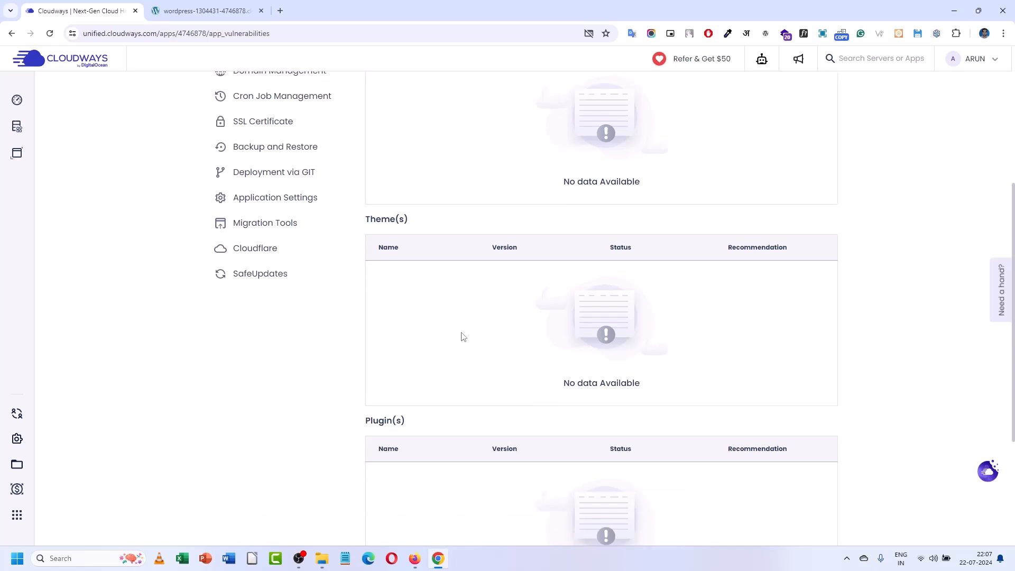
scroll(463, 337, down, 3)
scroll(462, 338, up, 6)
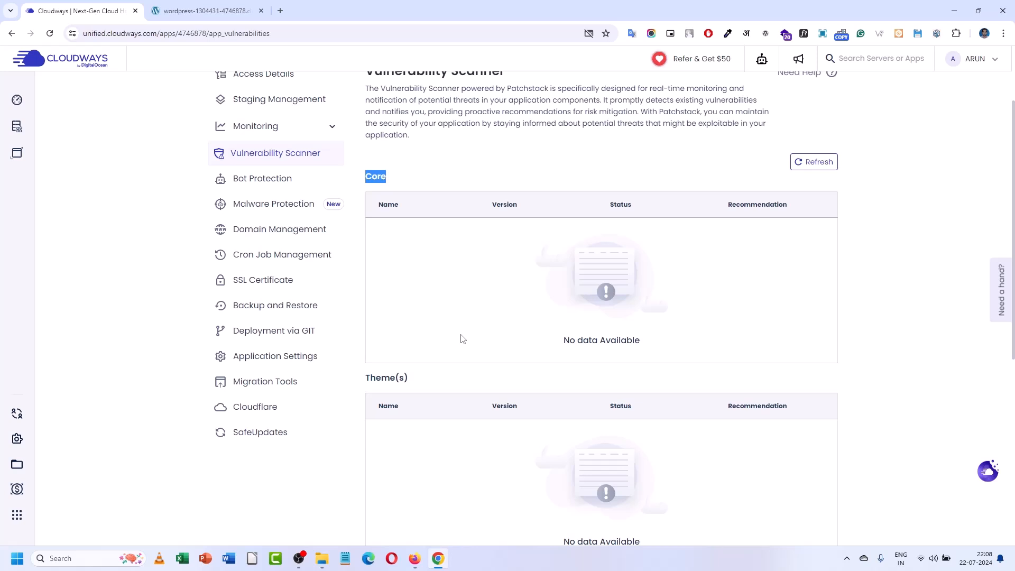
scroll(277, 286, up, 2)
- Preview activating Bot Protection for MyWp1 and cancel the confirmation, then view the Malware Protection pricing
click(277, 286)
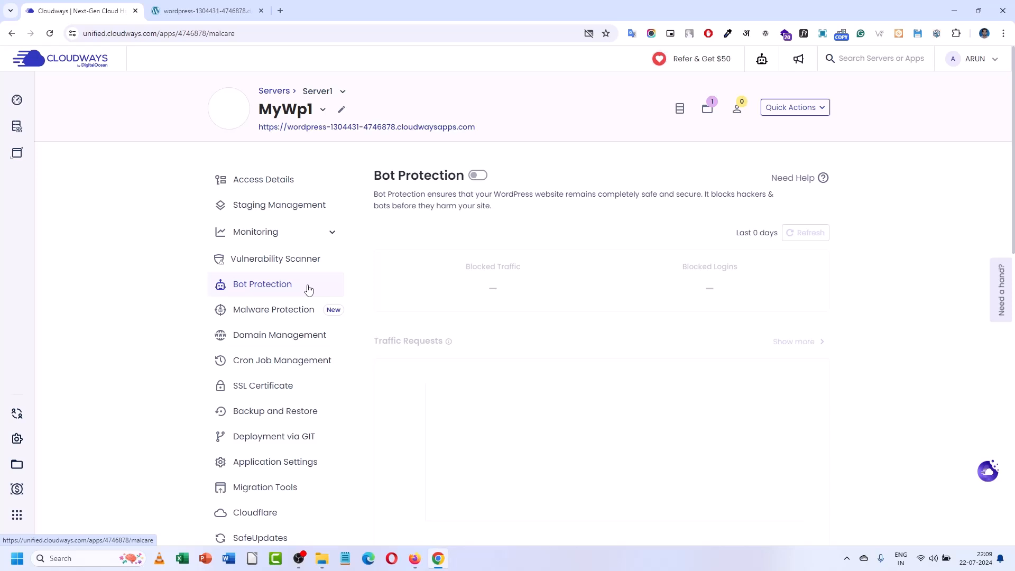
click(479, 176)
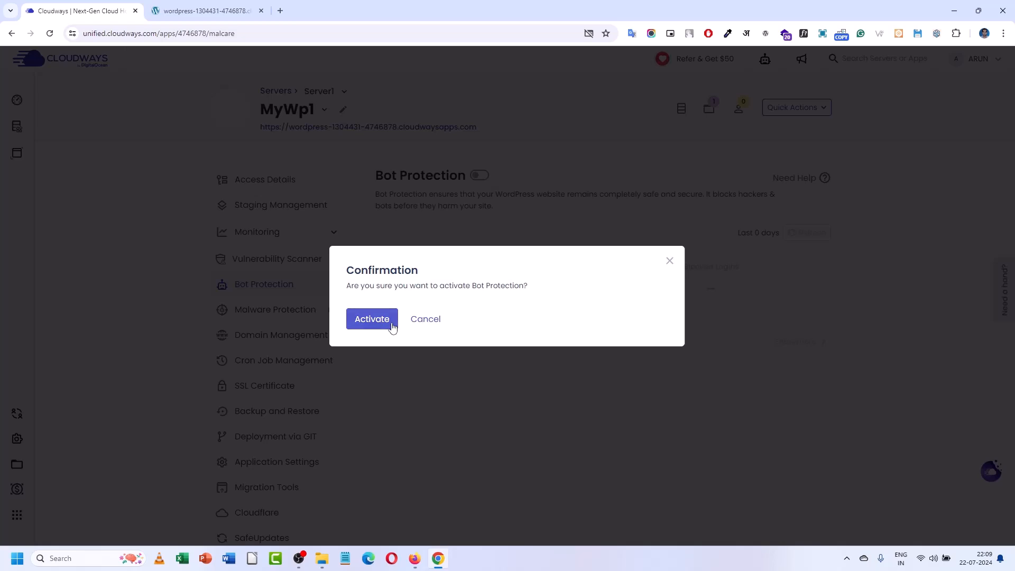
click(425, 319)
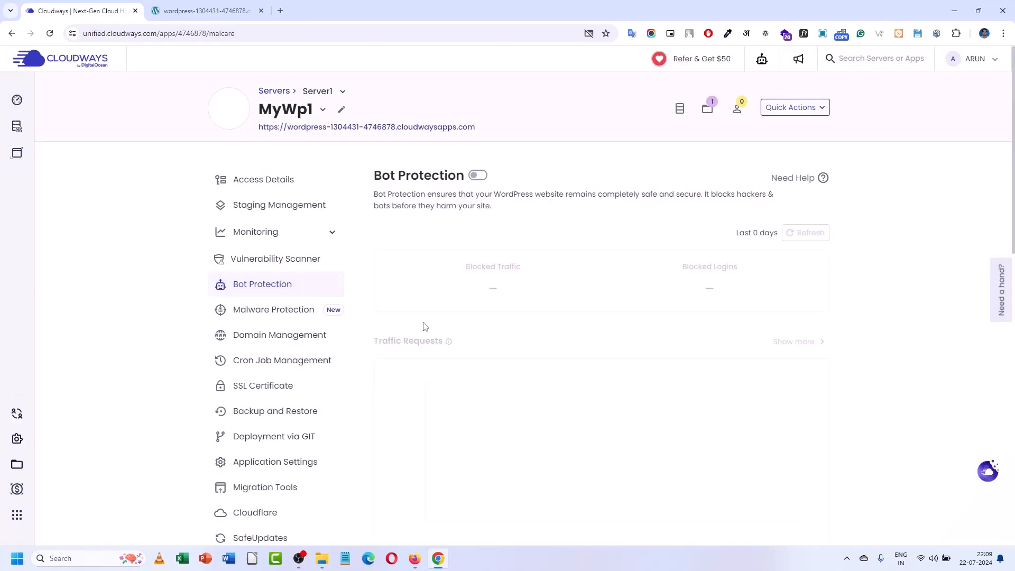
click(301, 309)
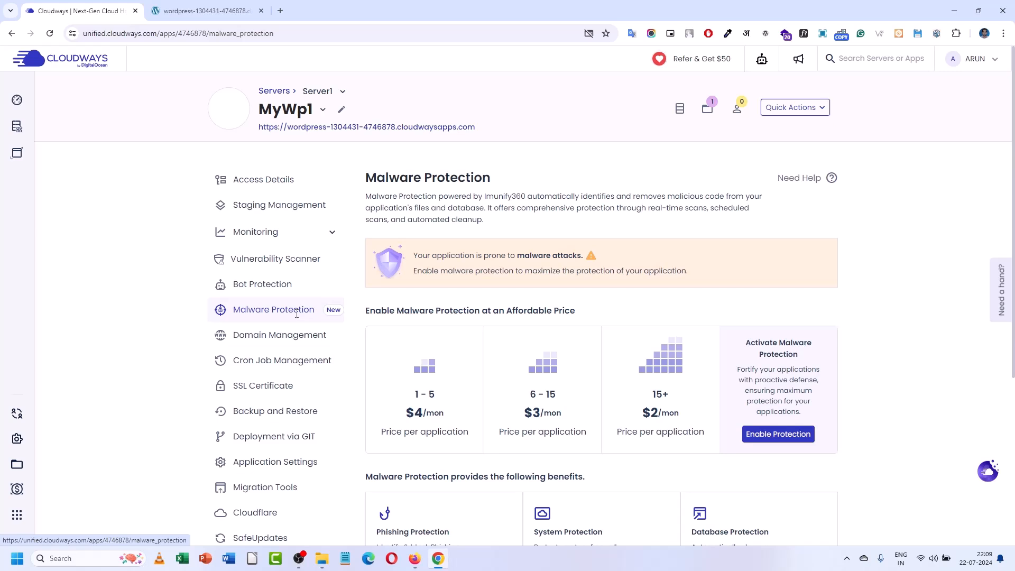
- View MyWp1's SSL Certificate management page and its Backup and Restore options
click(279, 386)
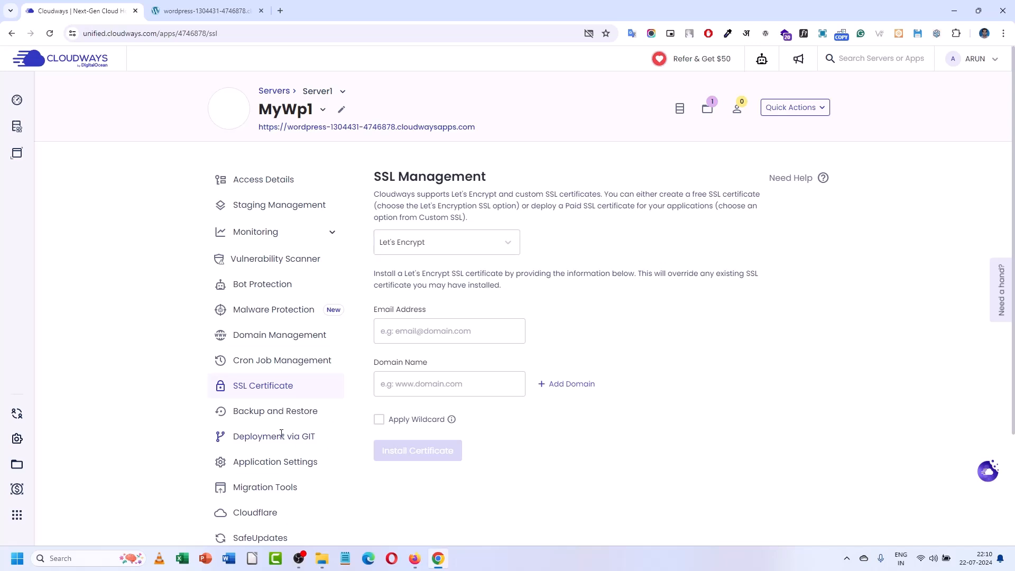
click(271, 414)
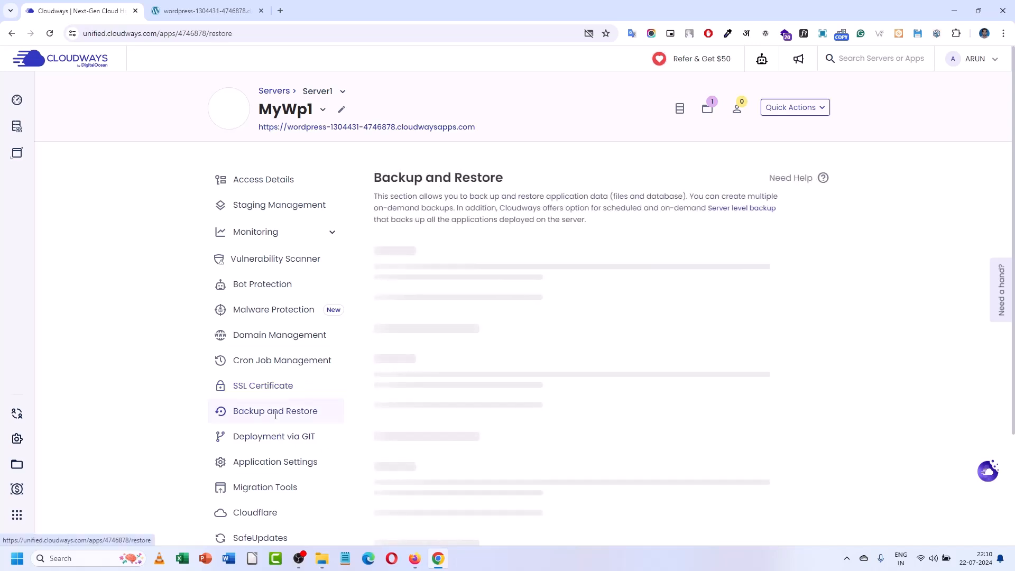
scroll(486, 270, down, 1)
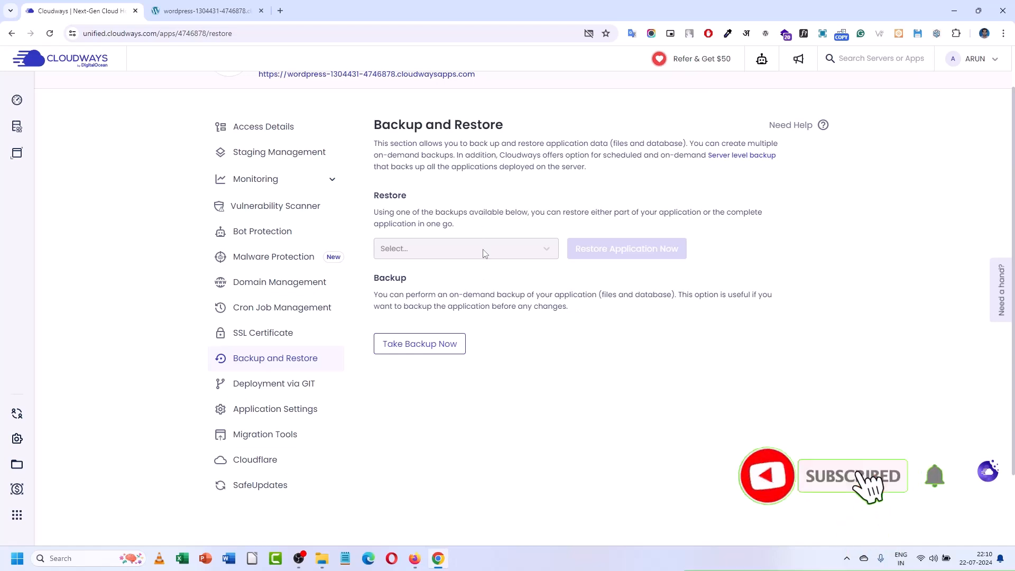
scroll(485, 253, up, 1)
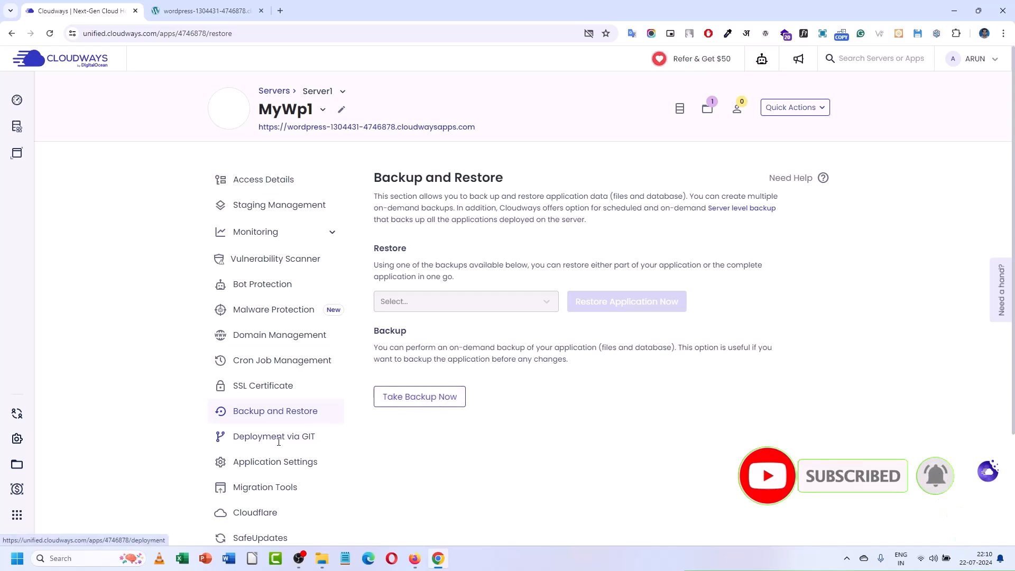
scroll(280, 439, down, 1)
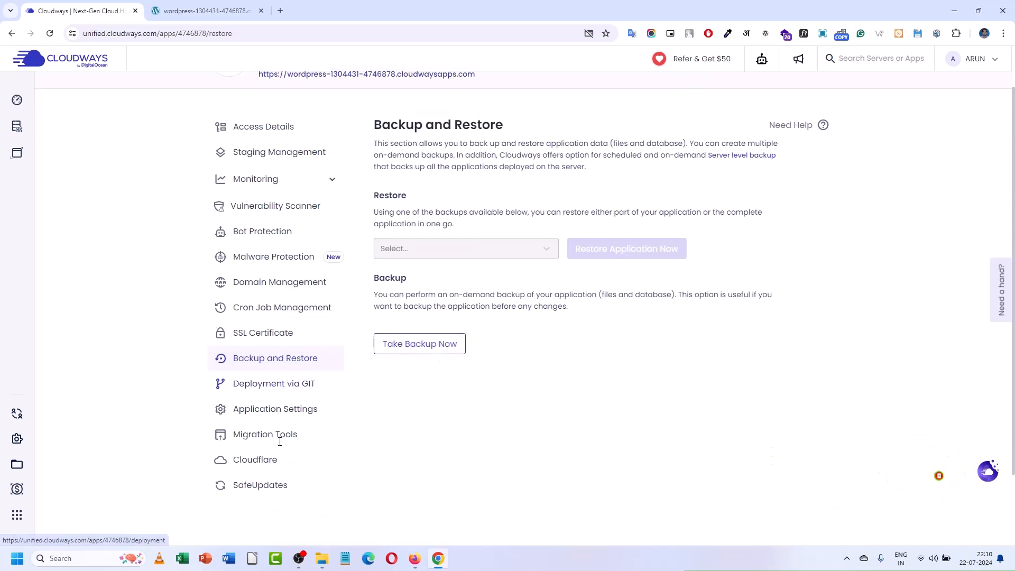
- View MyWp1's general Application Settings and examine its WordPress Settings, including the Object Cache Pro description
click(282, 412)
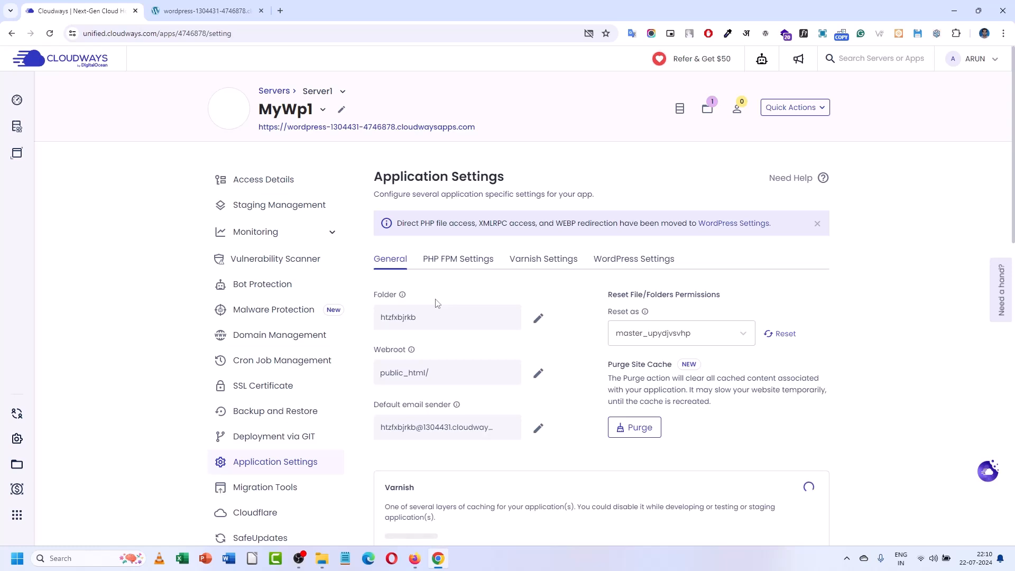
scroll(360, 383, down, 1)
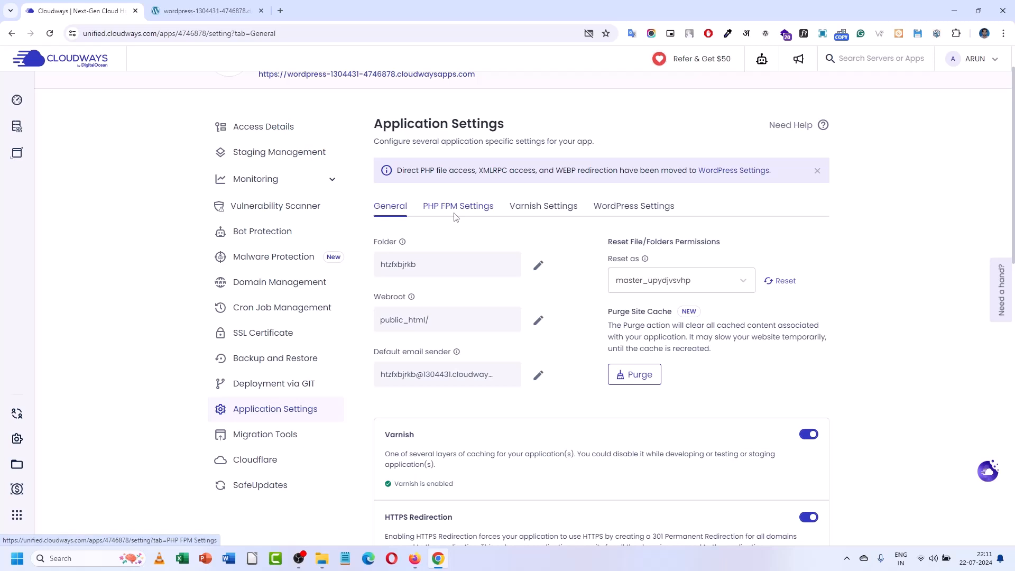
click(626, 208)
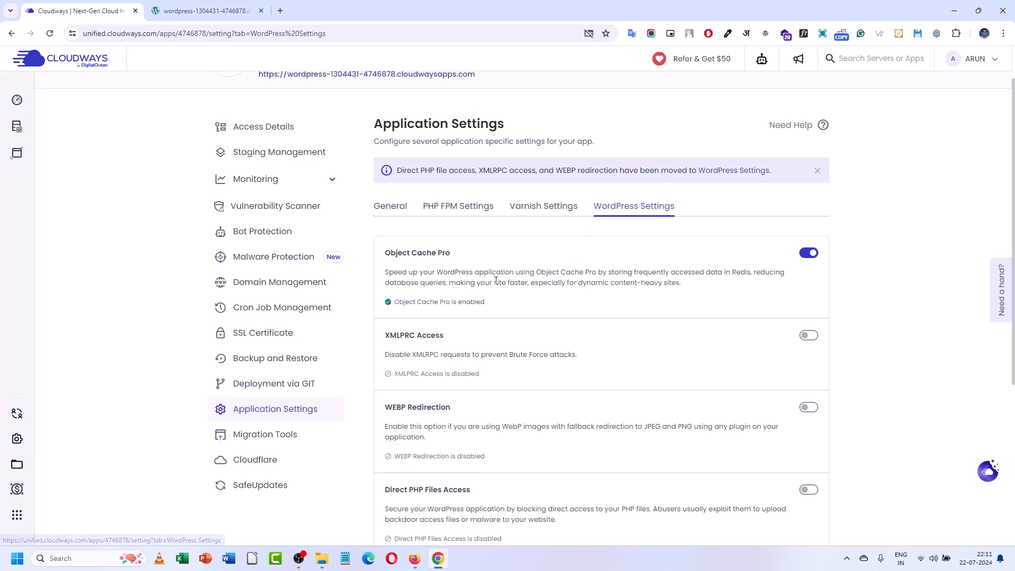
scroll(495, 283, down, 3)
scroll(495, 283, up, 2)
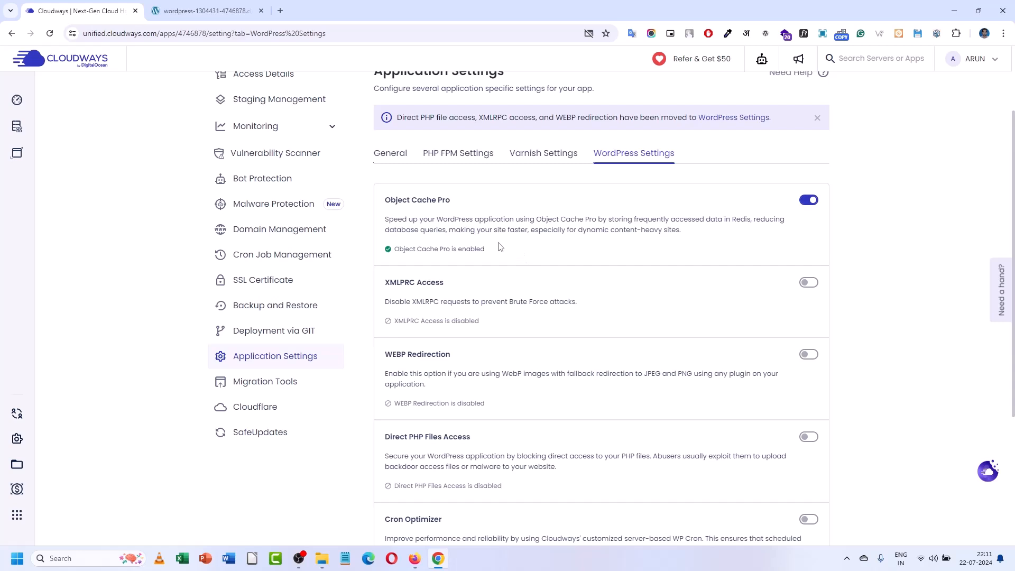
drag(460, 230, 612, 219)
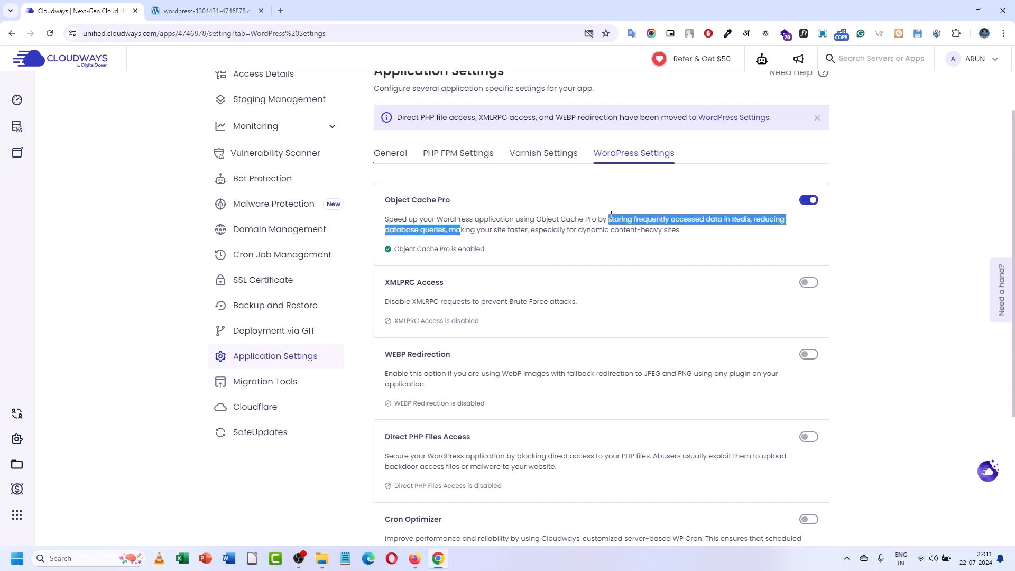
click(659, 231)
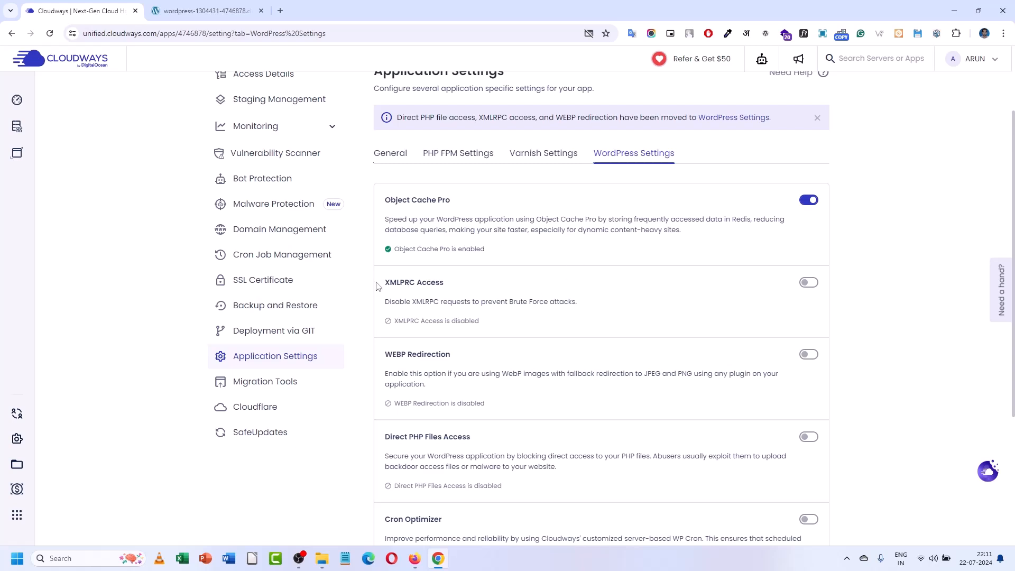
- Enable XMLRPC access for MyWp1 with confirmation, and look over the remaining WordPress settings
drag(385, 283, 444, 284)
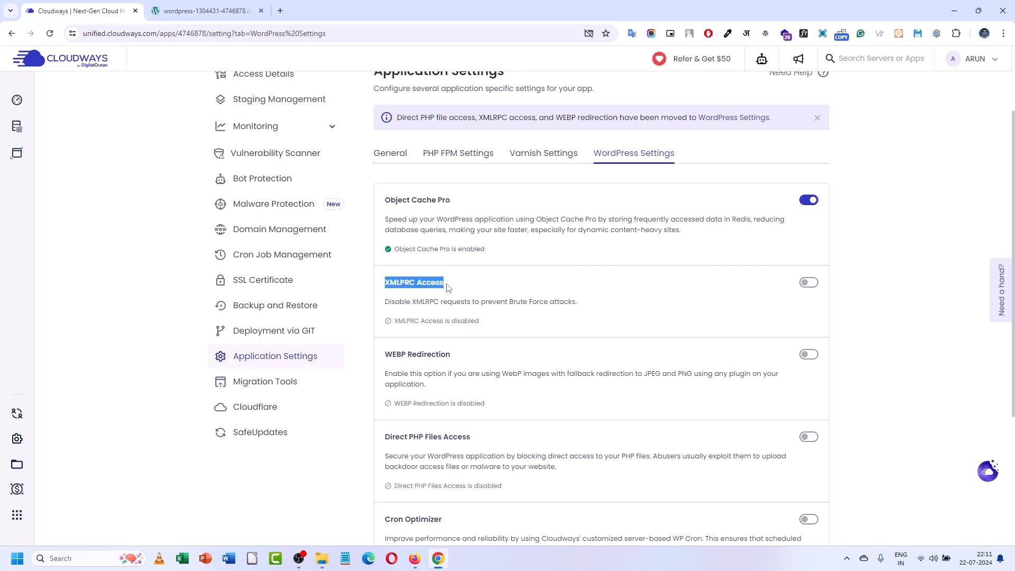
click(812, 288)
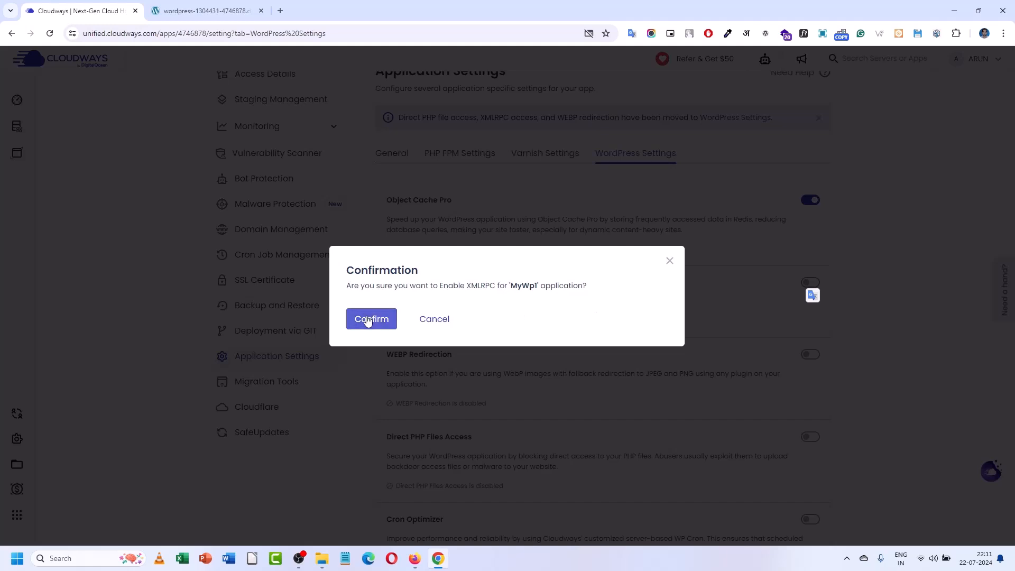
click(368, 319)
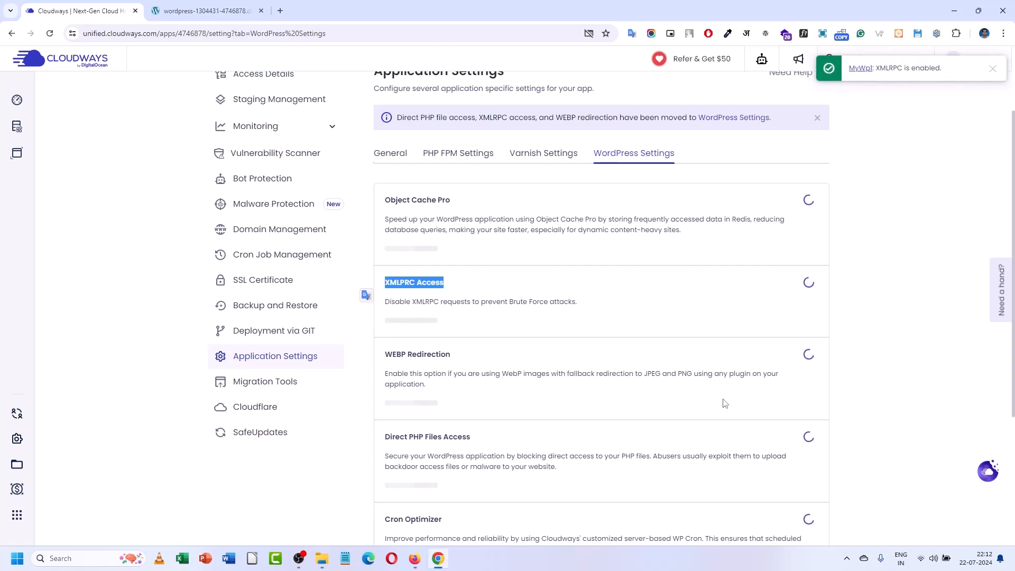
scroll(587, 367, down, 2)
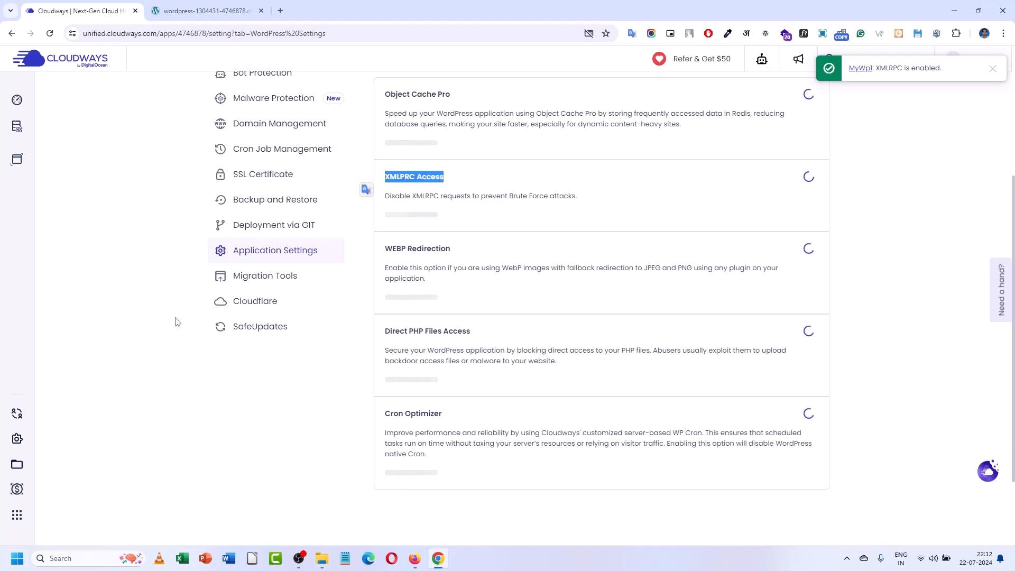
scroll(497, 394, up, 2)
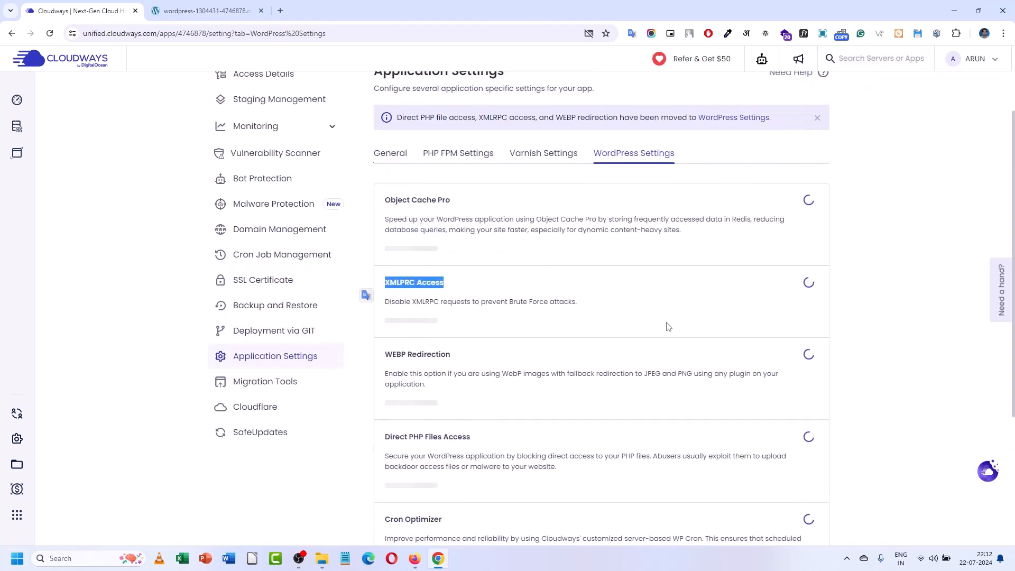
scroll(643, 319, up, 2)
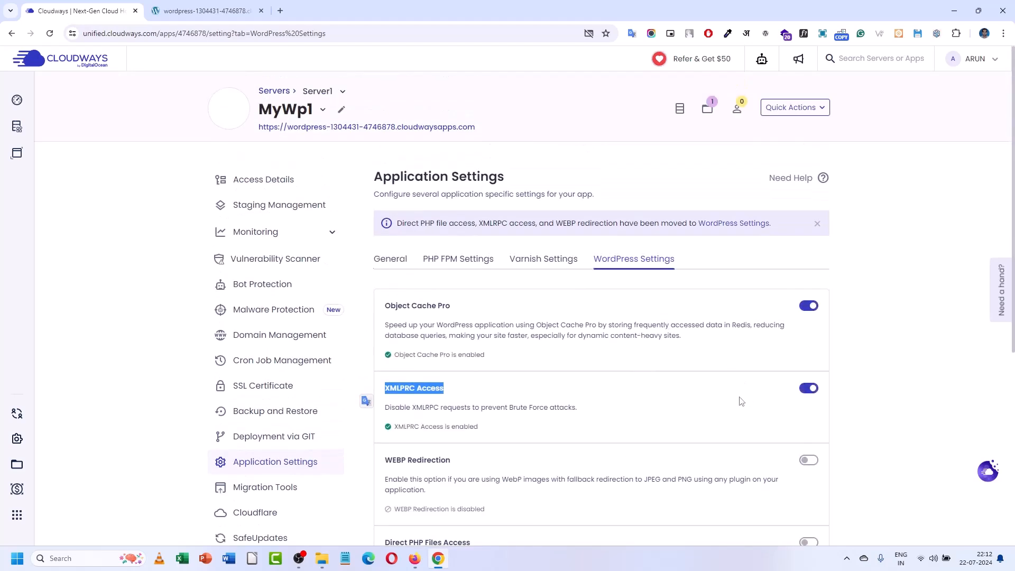
scroll(670, 413, down, 2)
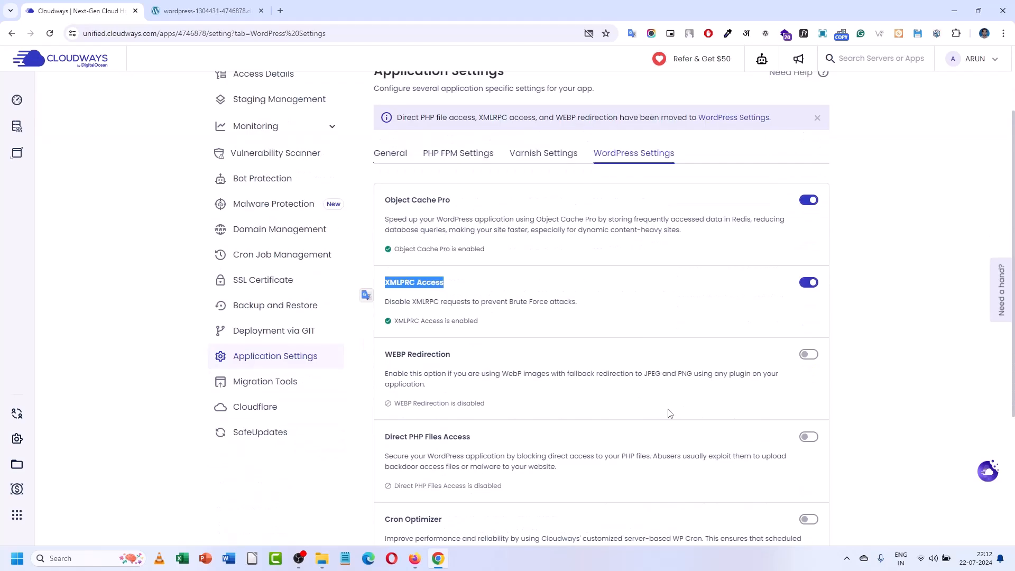
scroll(496, 289, down, 1)
scroll(484, 452, down, 2)
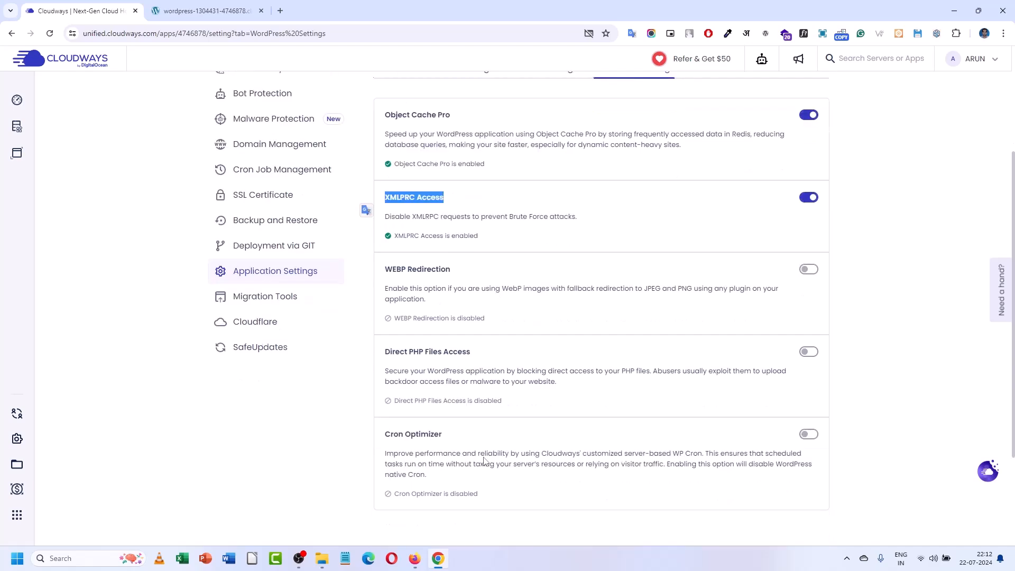
scroll(405, 353, up, 4)
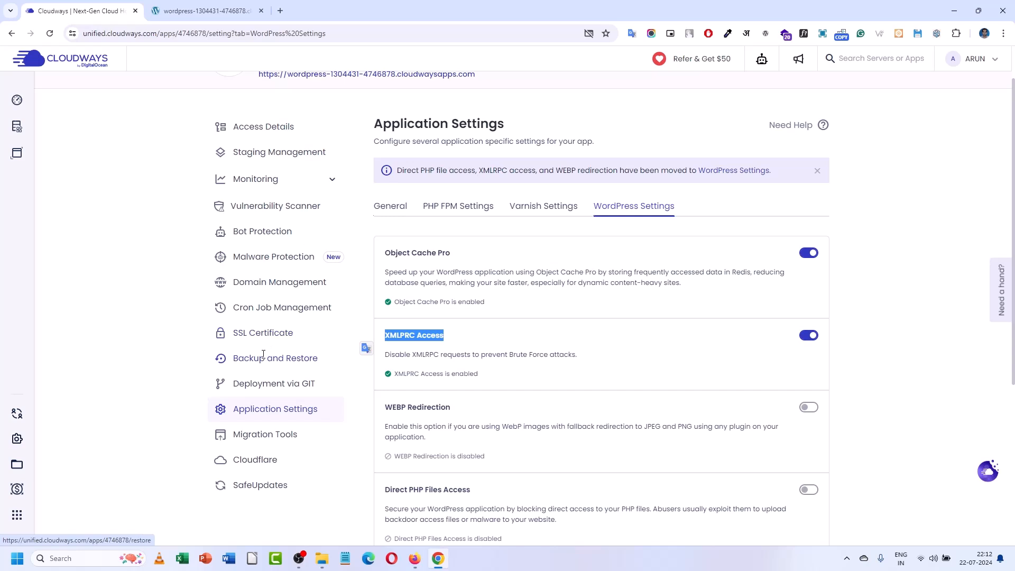
- Examine the Malware Protection page for MyWp1, covering its per-application price tiers and listed benefits
click(261, 257)
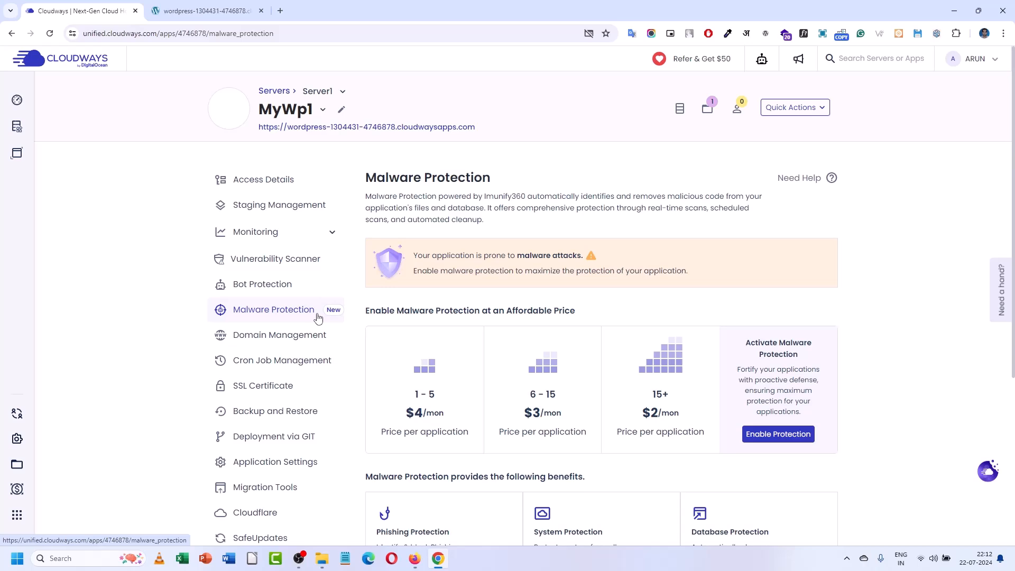
scroll(470, 383, down, 3)
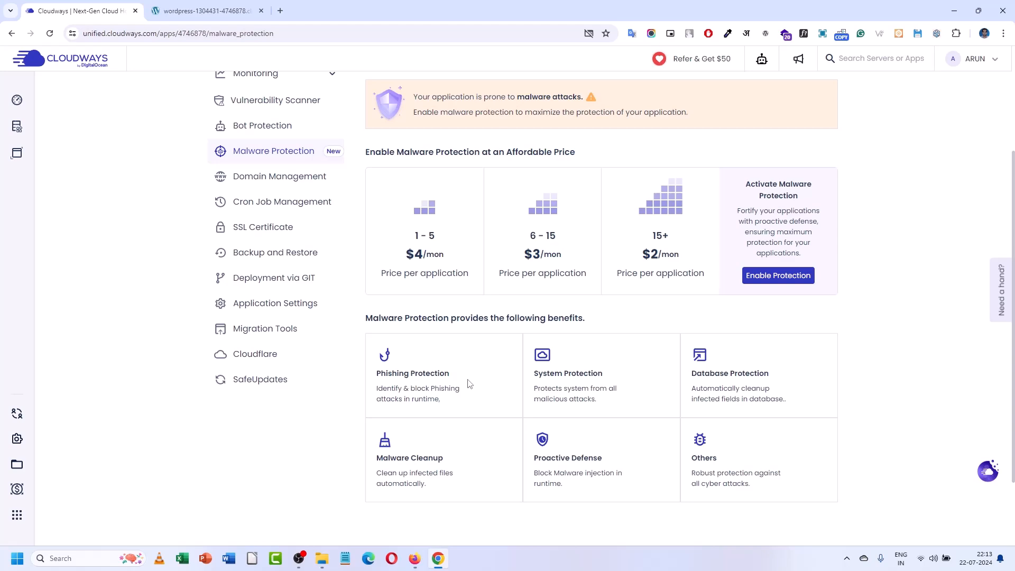
scroll(470, 384, up, 2)
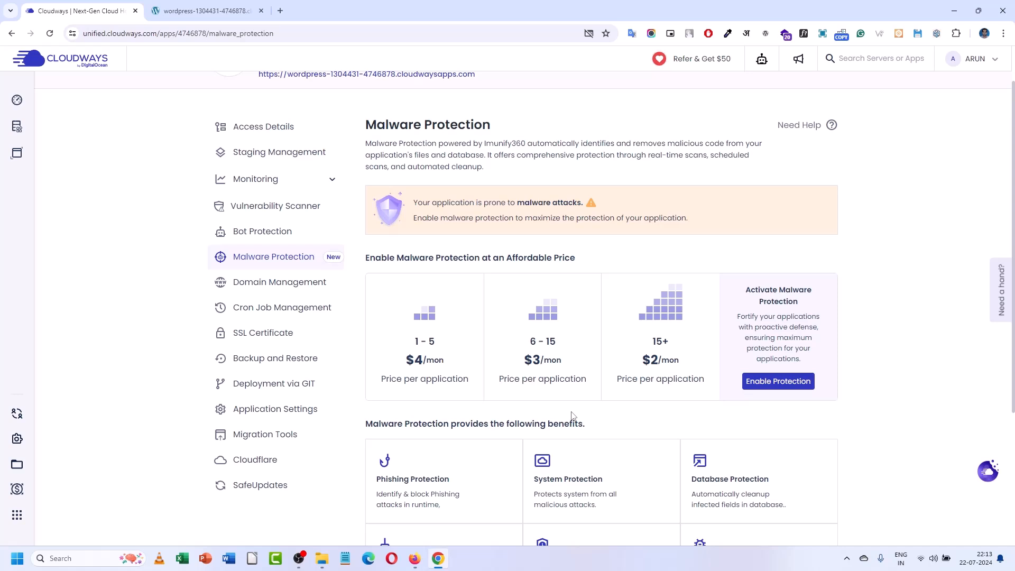
scroll(572, 416, up, 2)
scroll(572, 416, down, 3)
drag(381, 326, 466, 322)
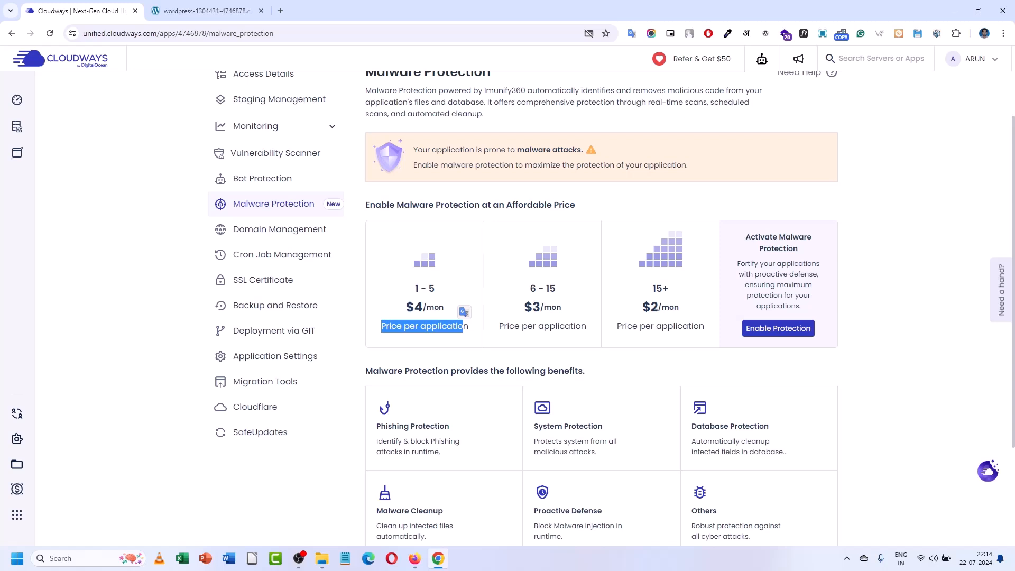
drag(533, 305, 542, 305)
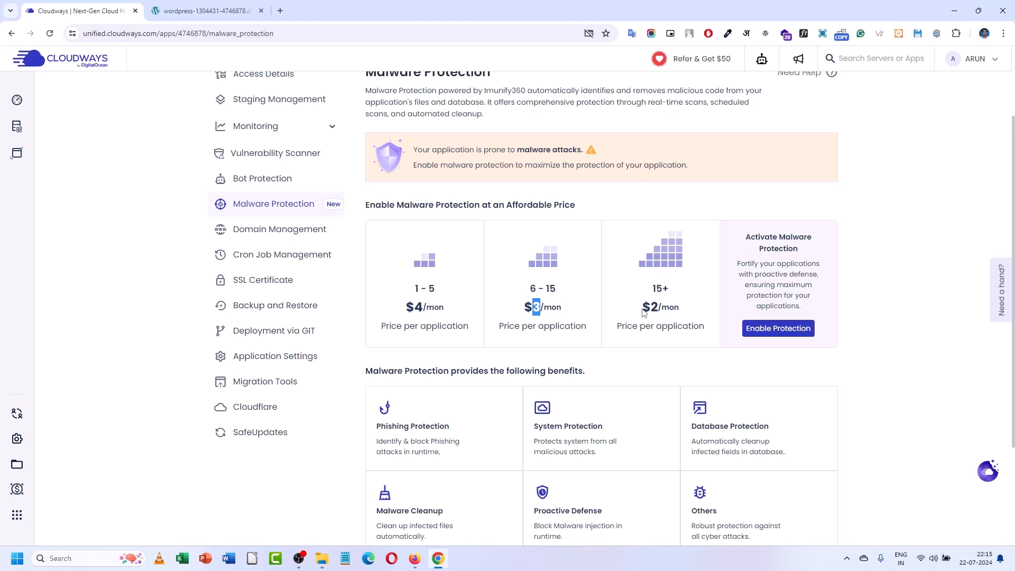
click(514, 300)
scroll(466, 317, down, 2)
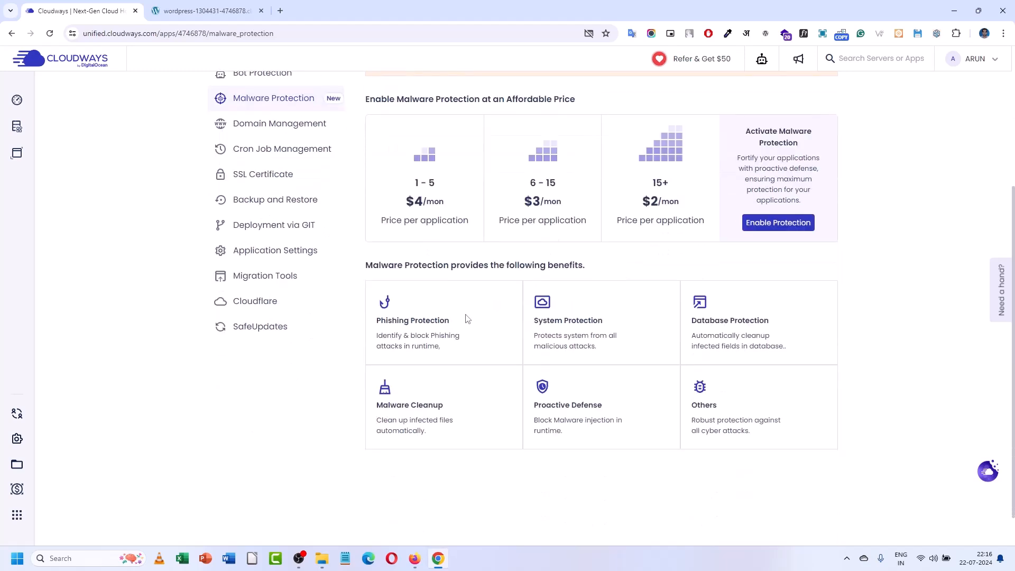
- Enable Malware Protection for MyWp1 and check its protection status
scroll(659, 294, up, 1)
click(756, 280)
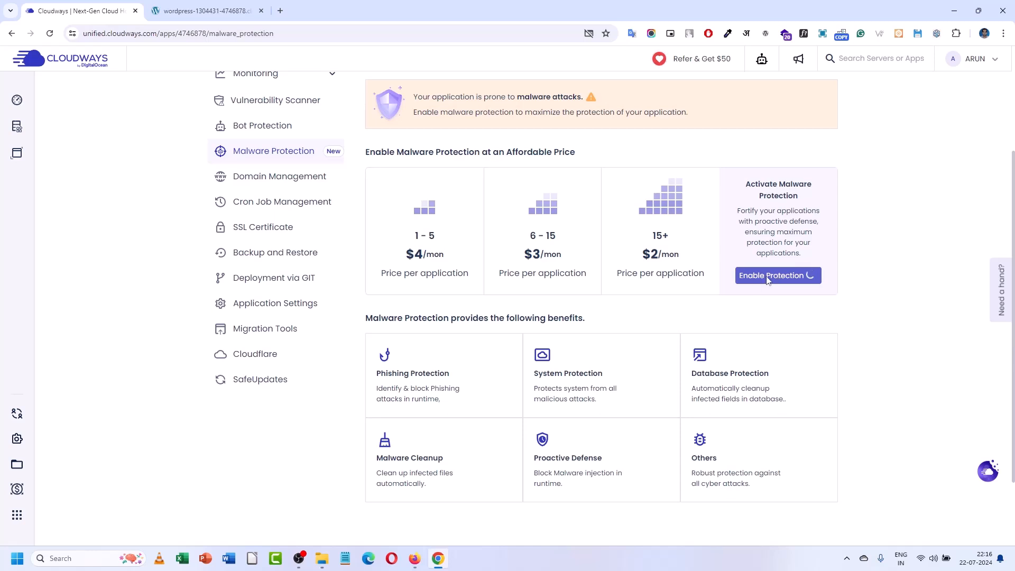
scroll(768, 280, up, 2)
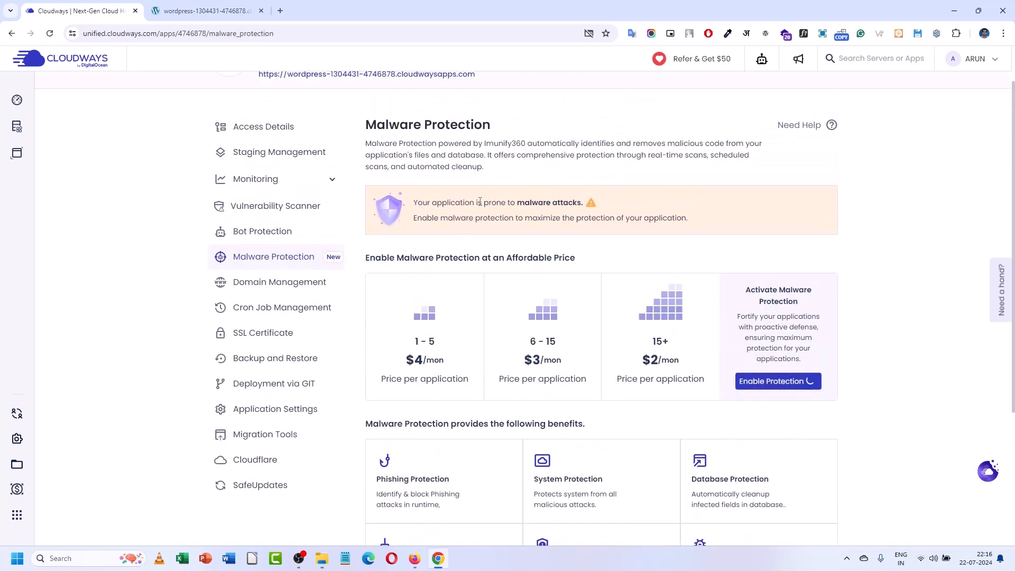
drag(518, 203, 586, 205)
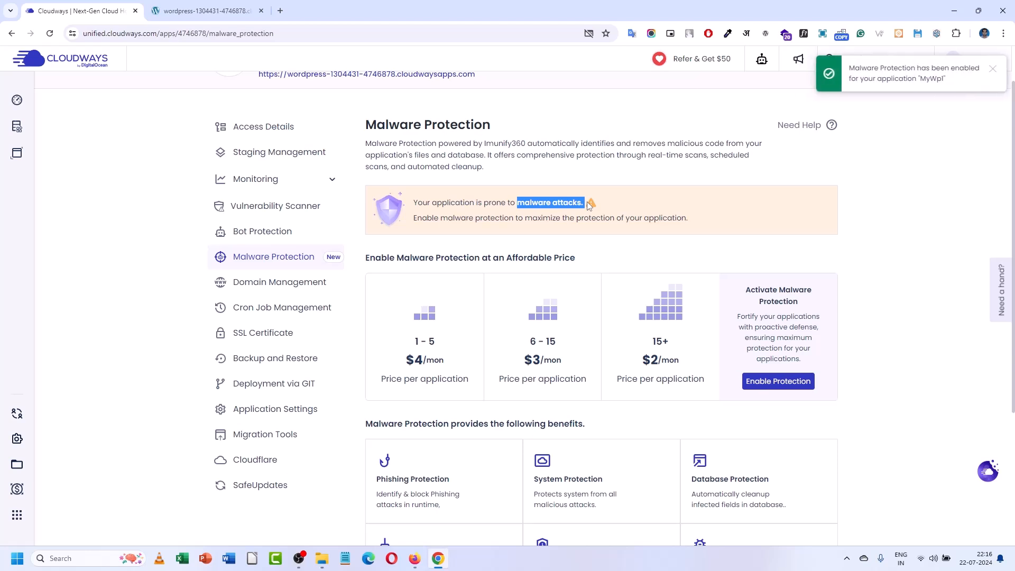
scroll(586, 241, down, 3)
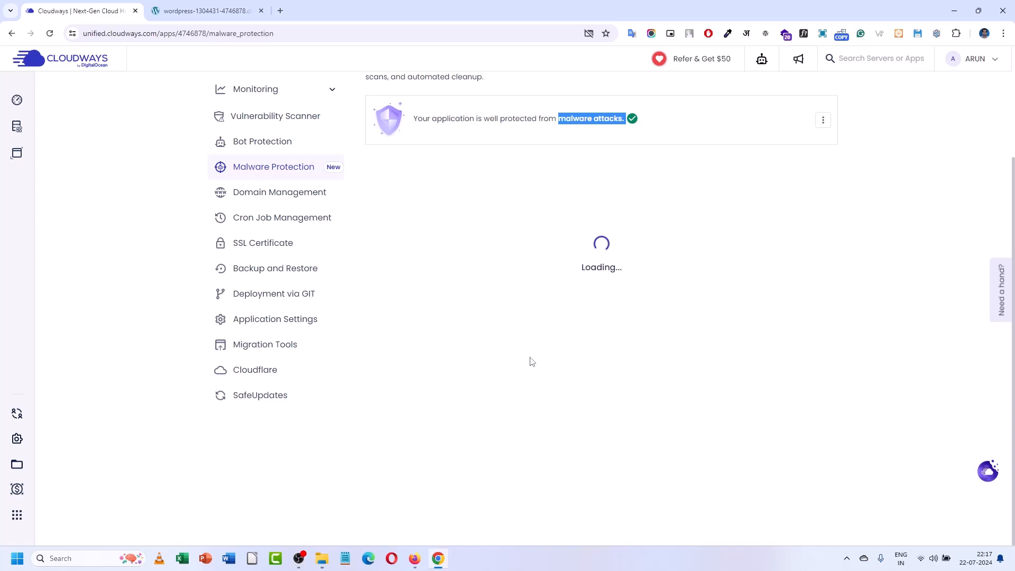
scroll(549, 263, down, 1)
scroll(601, 217, up, 3)
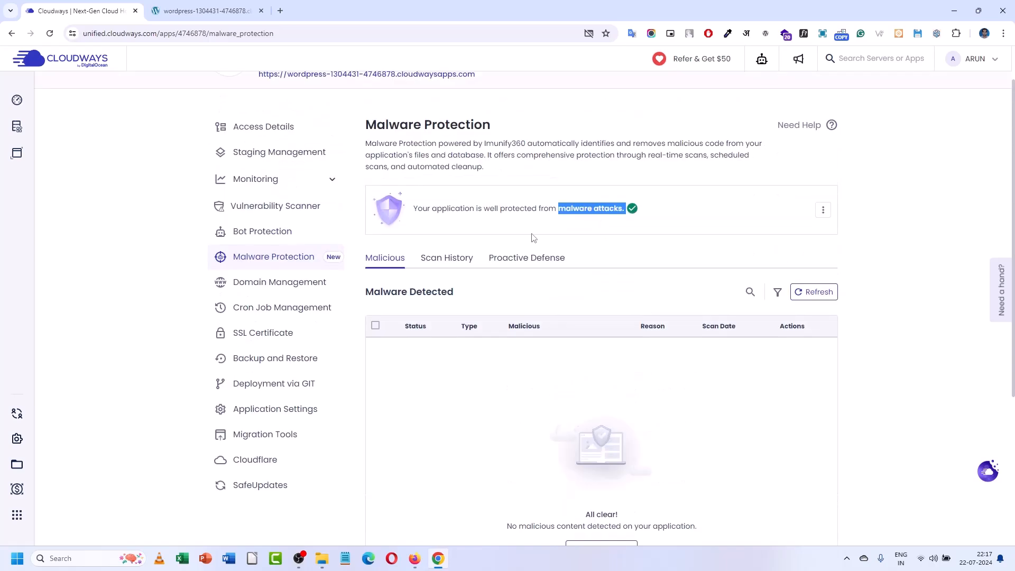
click(563, 216)
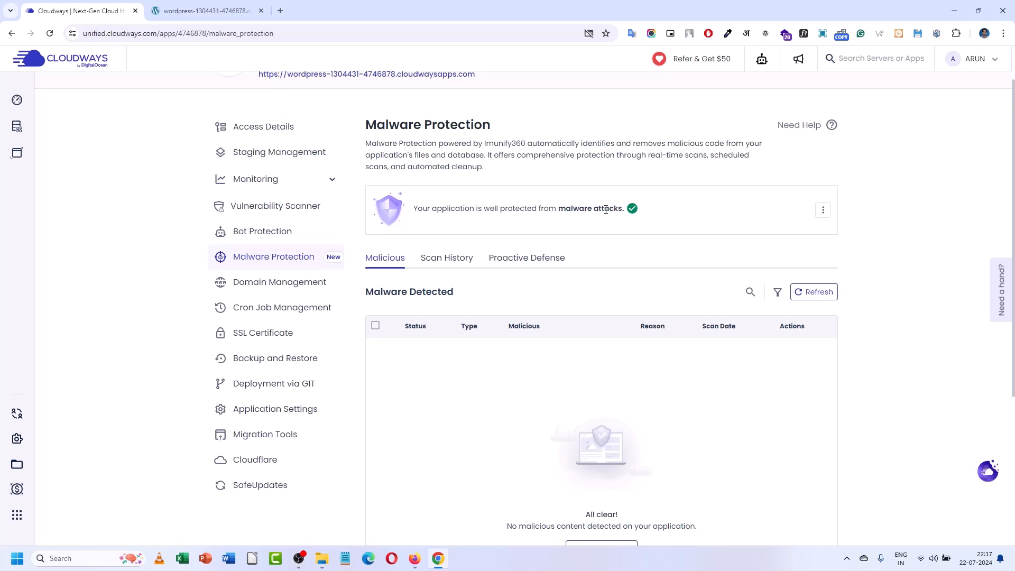
- Start a malware scan of MyWp1 from its scan history and view the Proactive Defense events
click(446, 259)
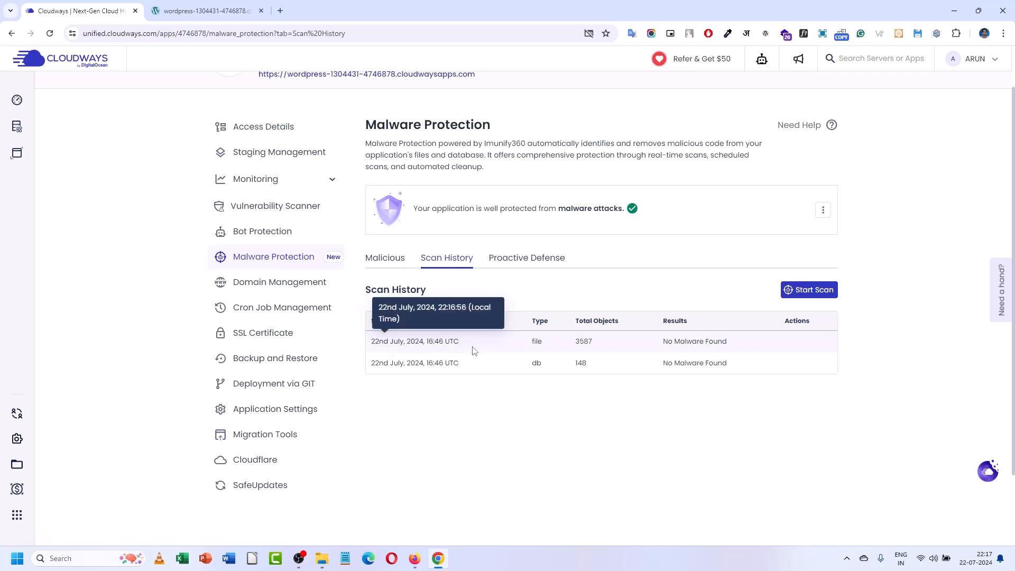
click(817, 292)
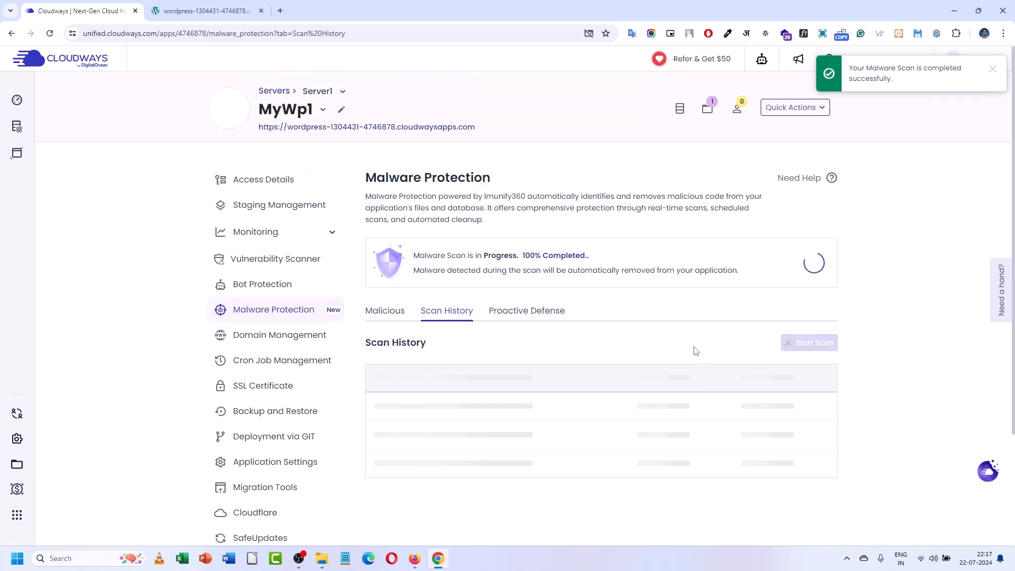
click(543, 313)
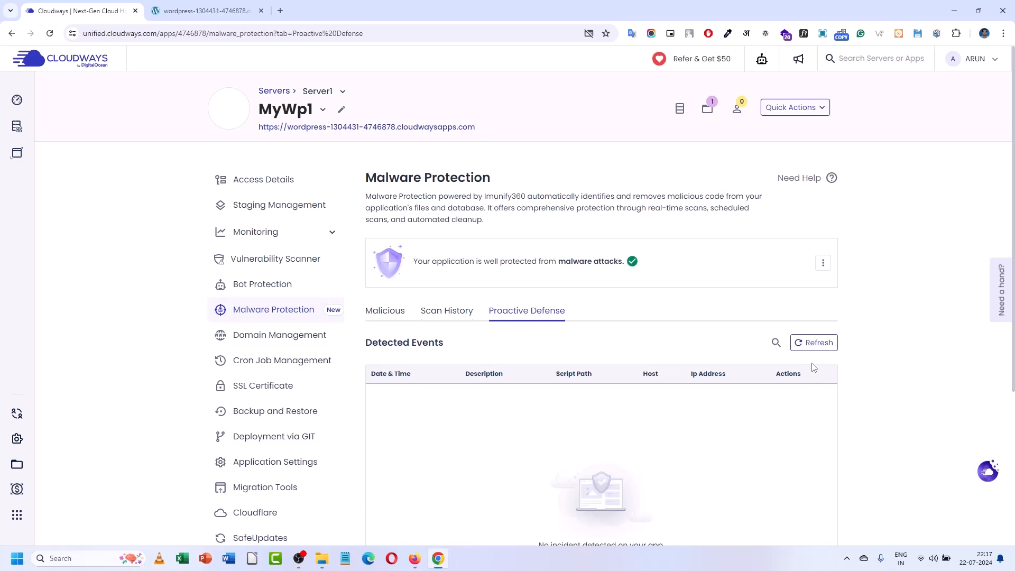
- Refresh the Proactive Defense detected events for MyWp1 and review the list
click(819, 343)
scroll(642, 385, down, 2)
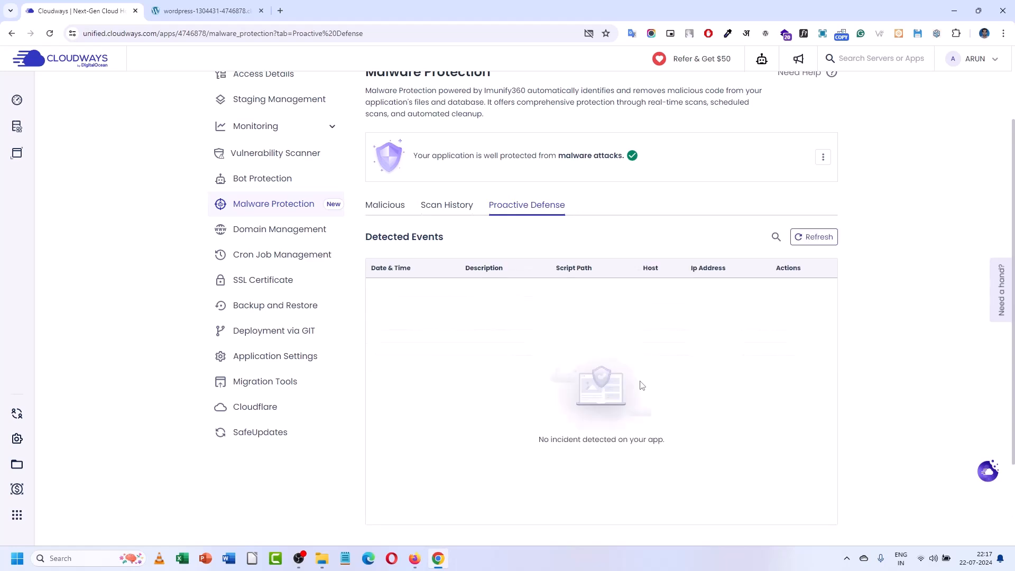
scroll(642, 385, up, 1)
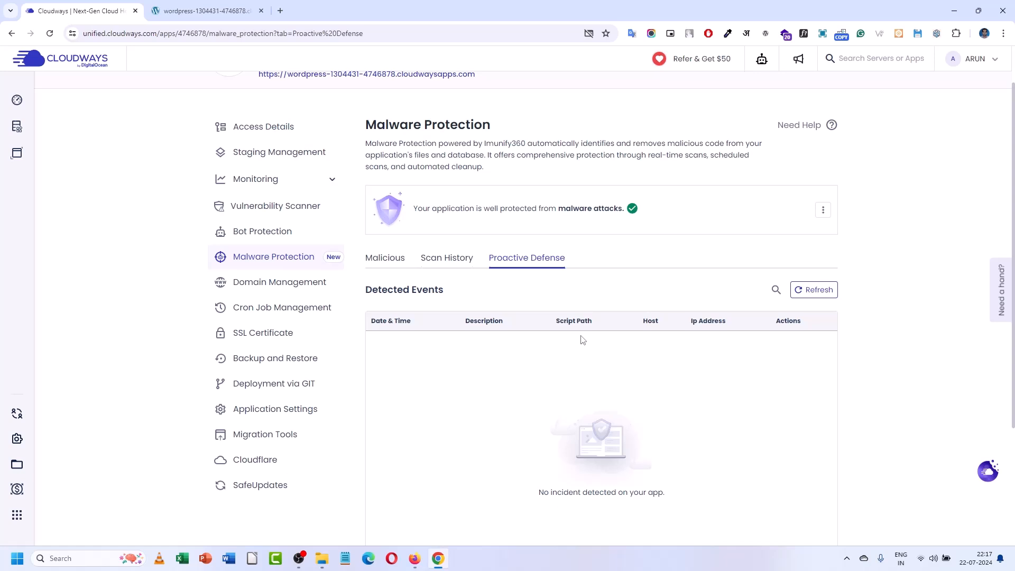
- Start a malware scan of MyWp1 from its Malicious list and check the scan's progress
click(402, 254)
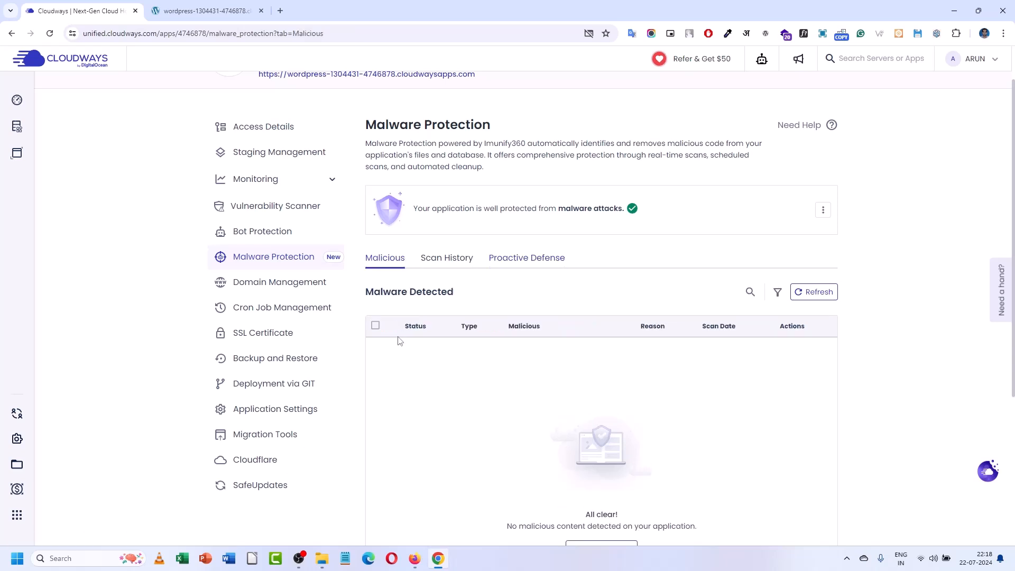
scroll(399, 340, down, 3)
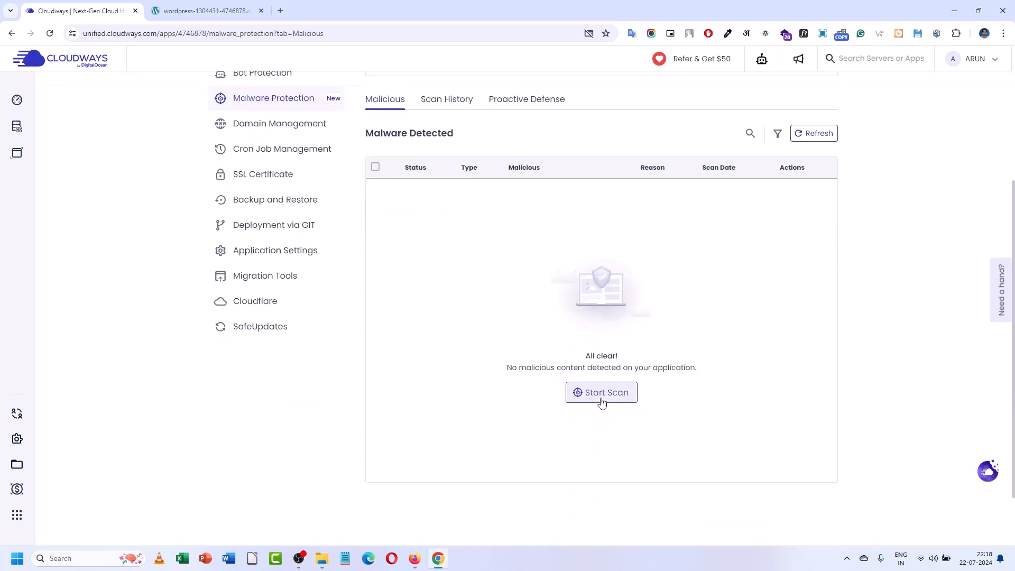
click(601, 403)
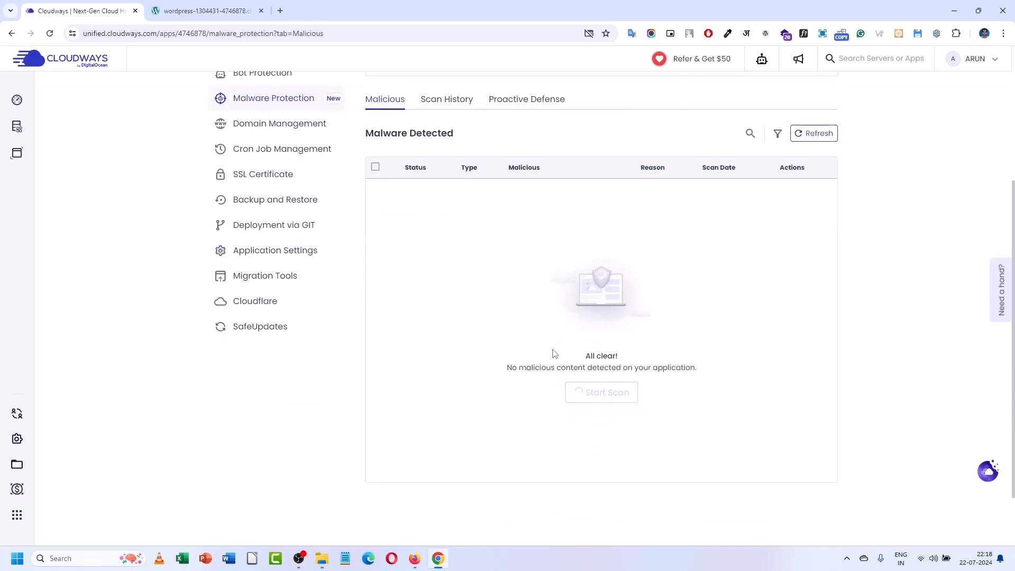
scroll(555, 353, up, 2)
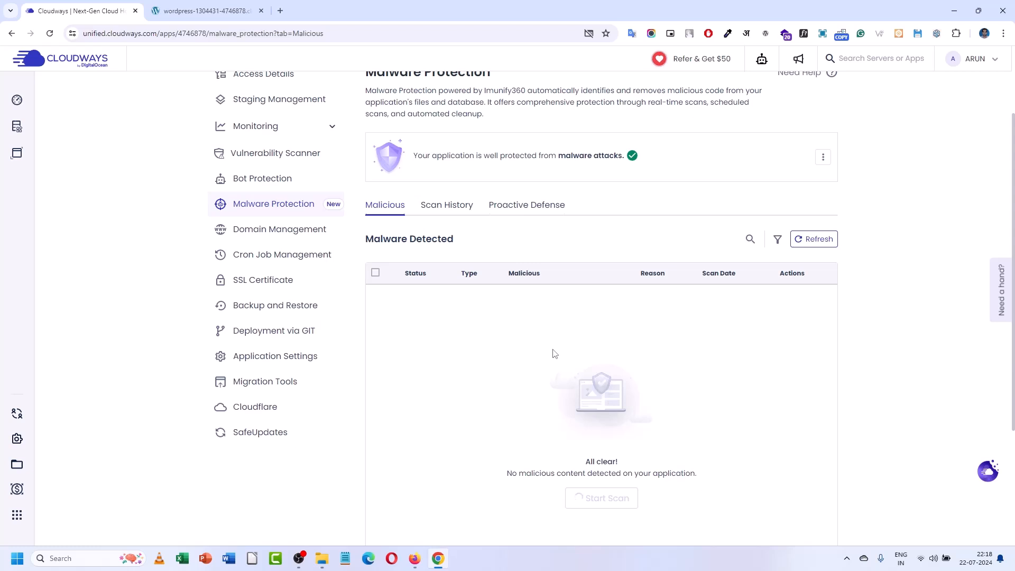
scroll(554, 353, down, 2)
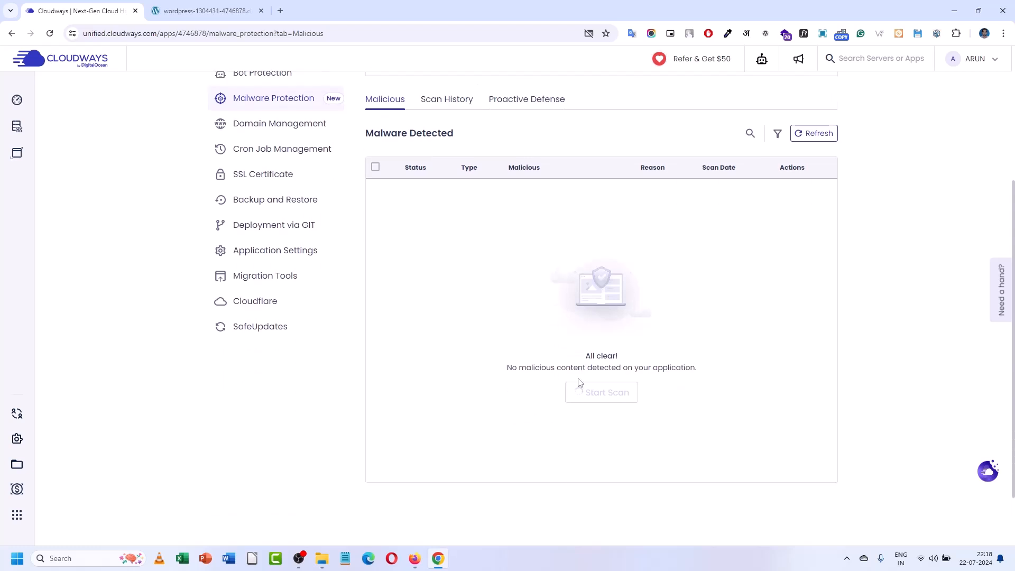
scroll(542, 328, up, 2)
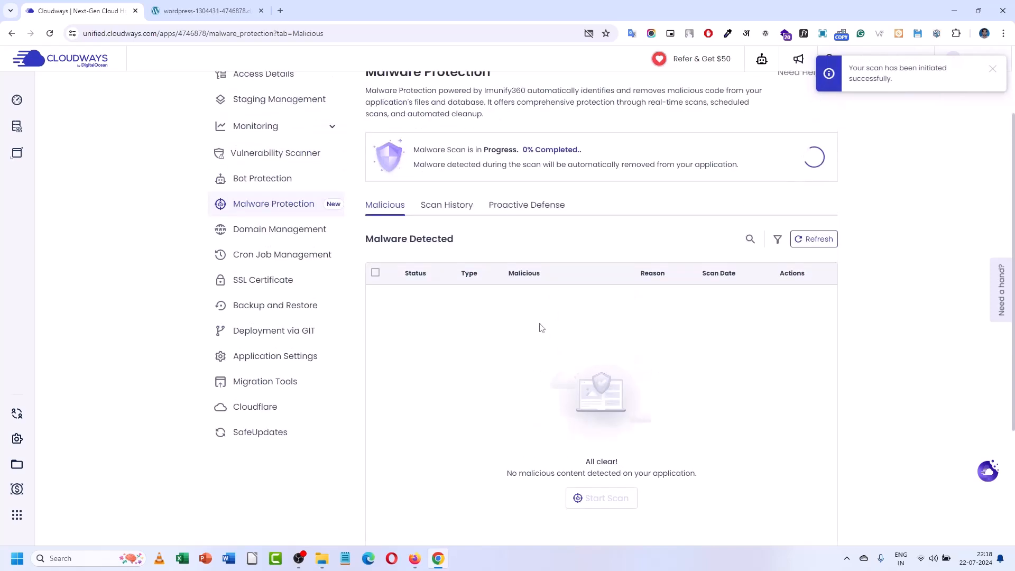
scroll(541, 324, up, 2)
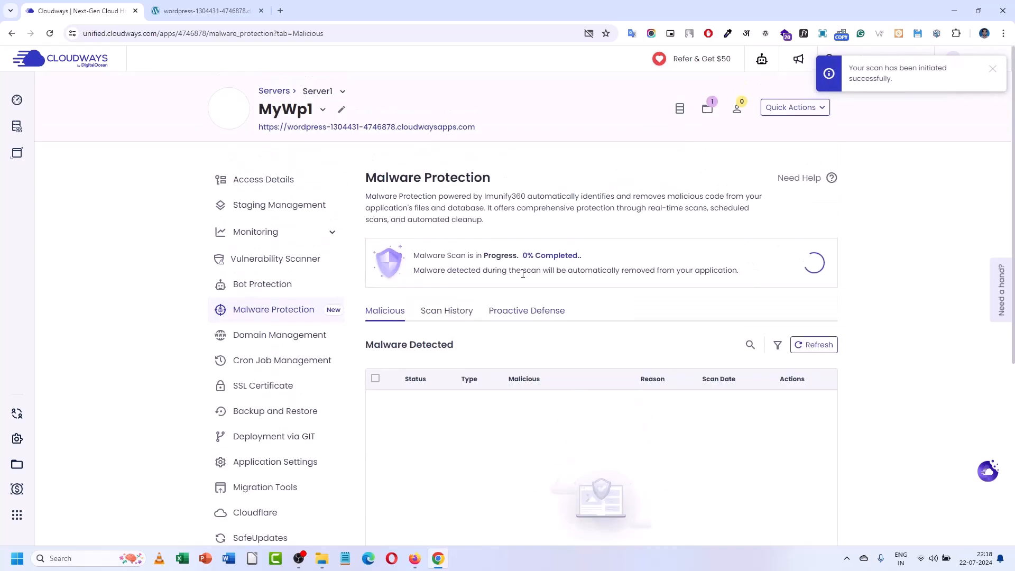